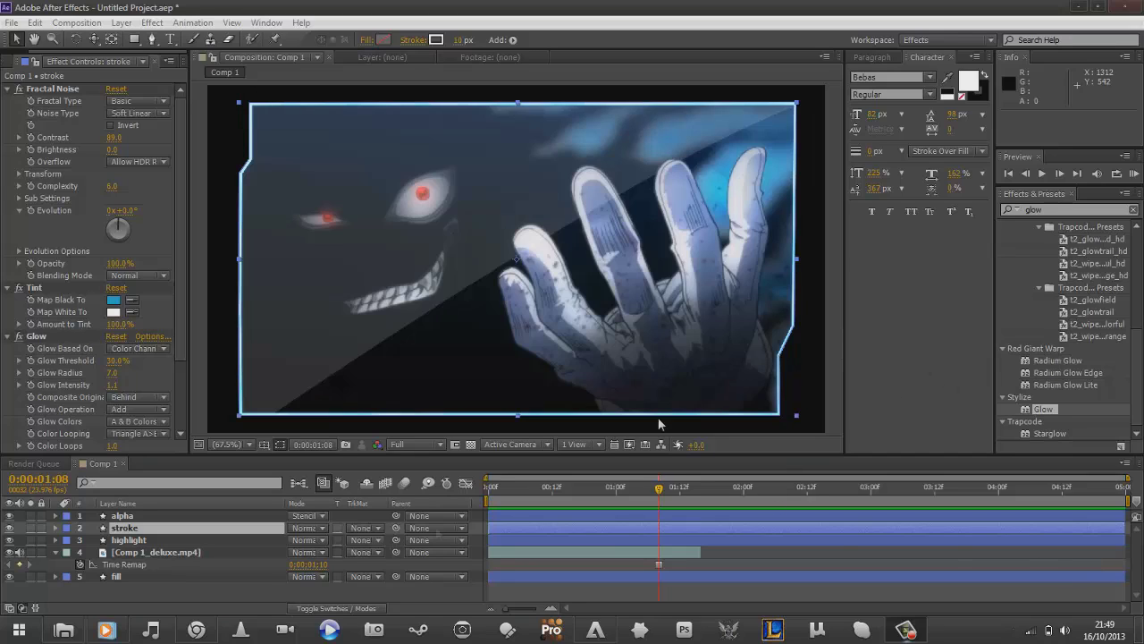
- Close the current project without saving it
{"action": "left_click", "coordinate": [107, 632]}
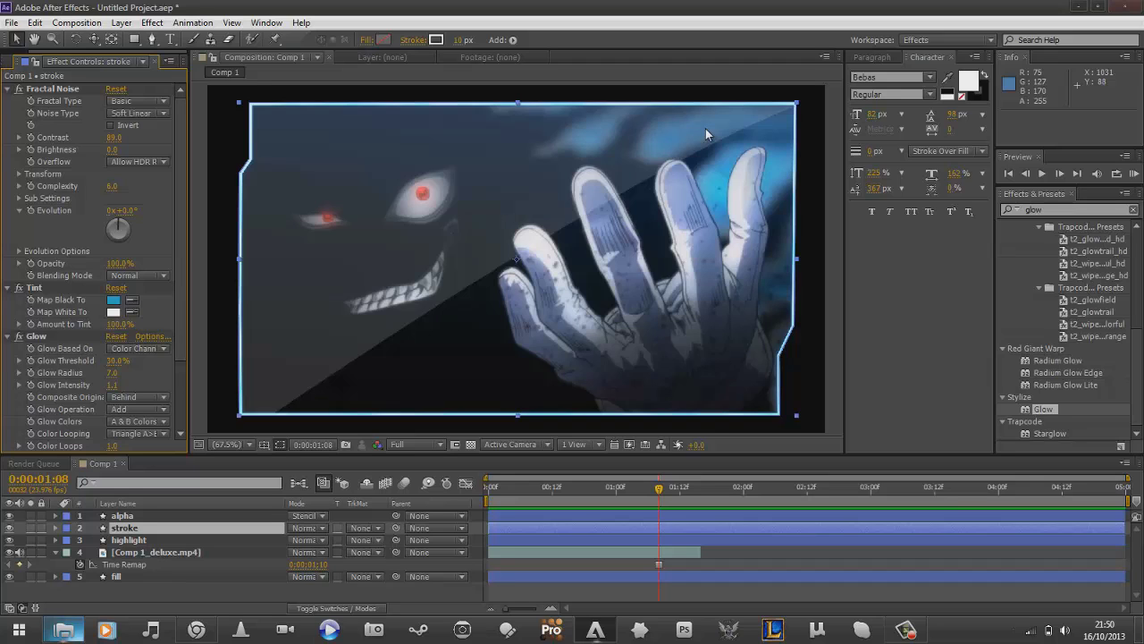
{"action": "left_click", "coordinate": [34, 23]}
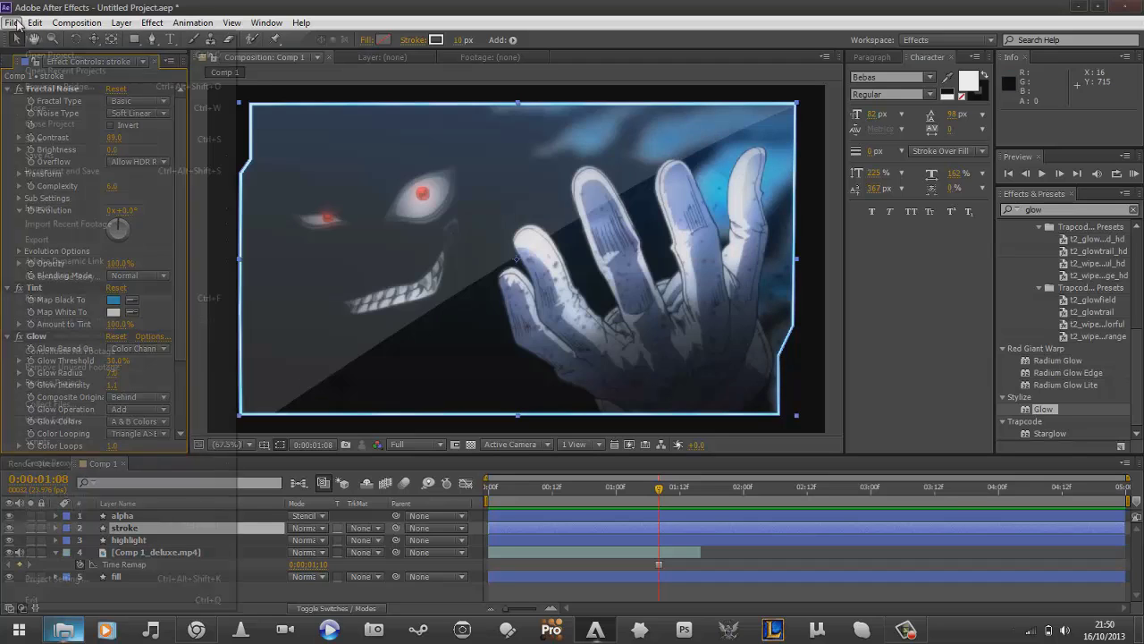
{"action": "mouse_move", "coordinate": [18, 25]}
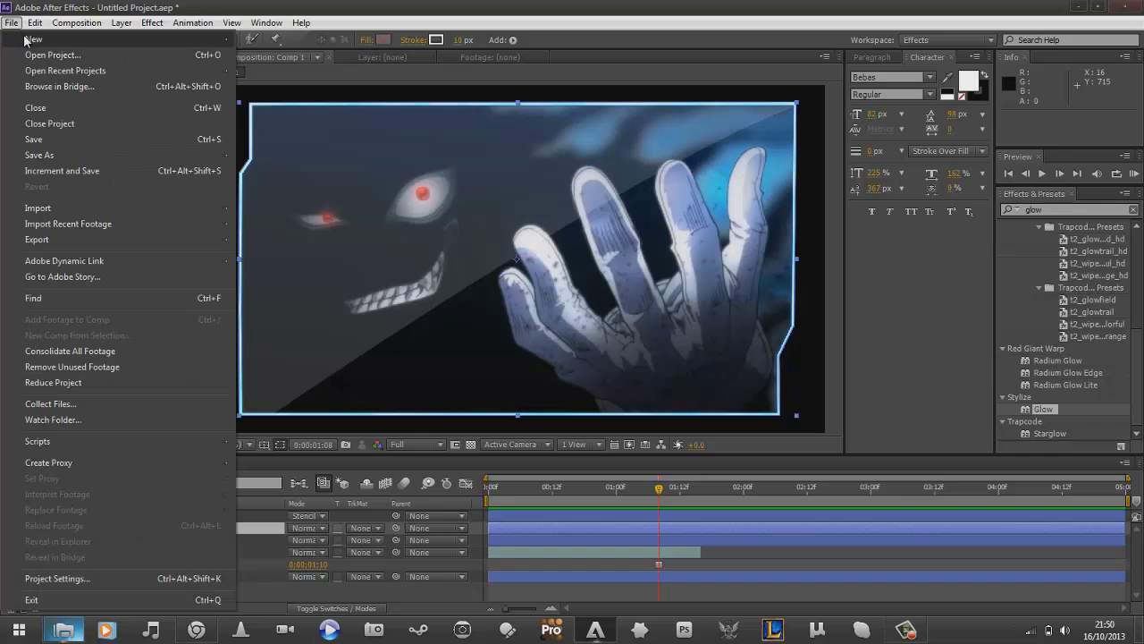
{"action": "mouse_move", "coordinate": [186, 38]}
{"action": "left_click", "coordinate": [329, 41]}
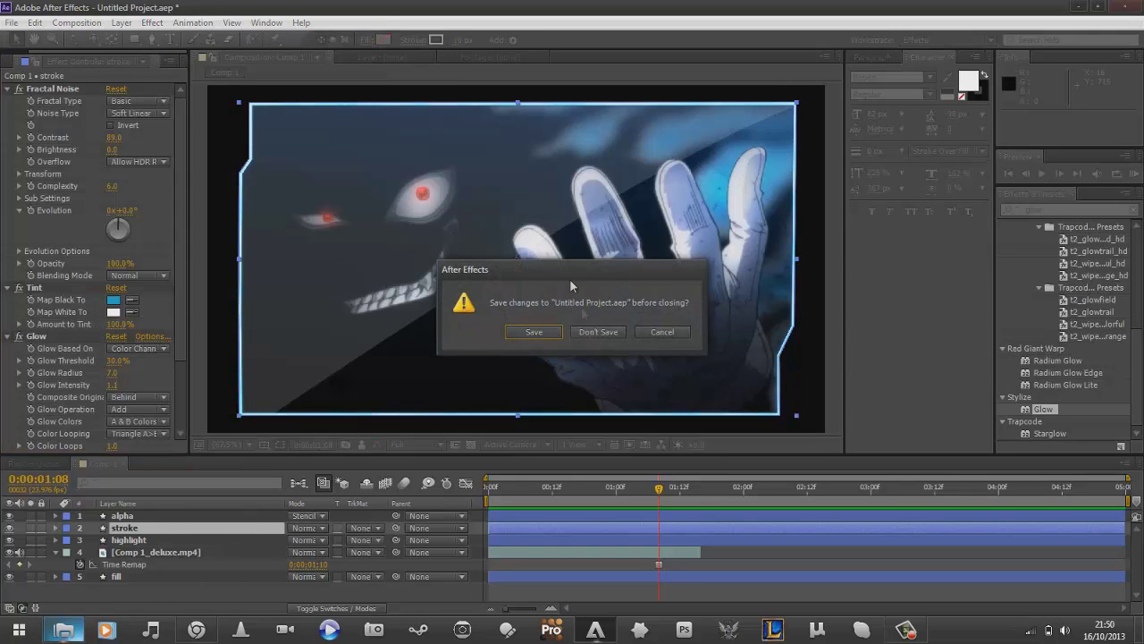
{"action": "left_click", "coordinate": [621, 337]}
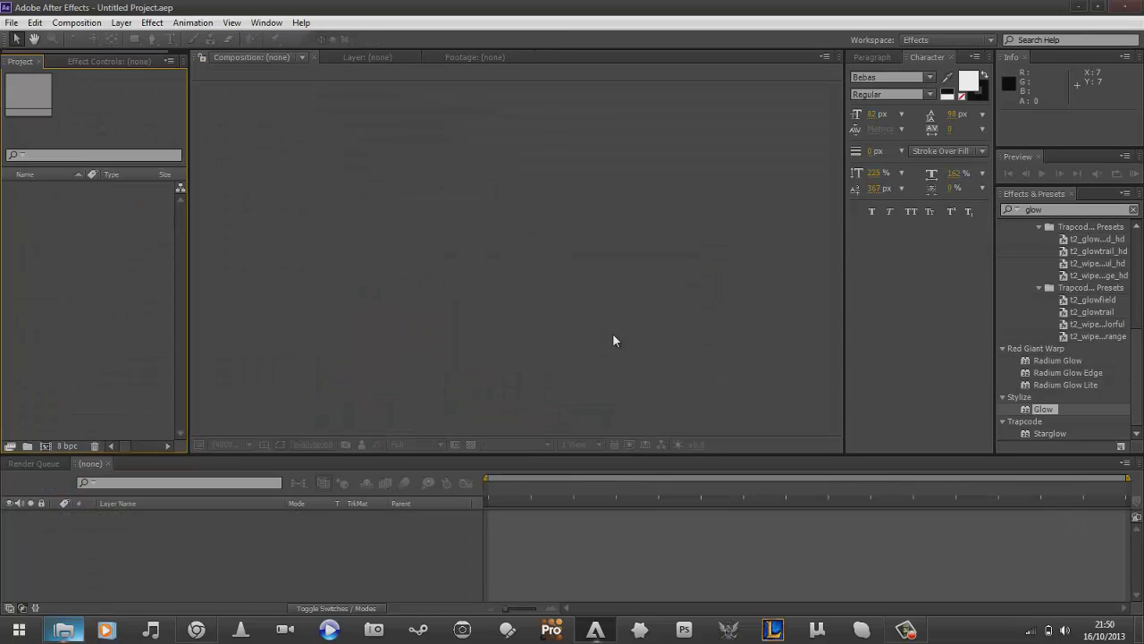
- Import Comp 1_deluxe.mp4 from the videos folder into the Project panel
{"action": "left_click", "coordinate": [63, 630]}
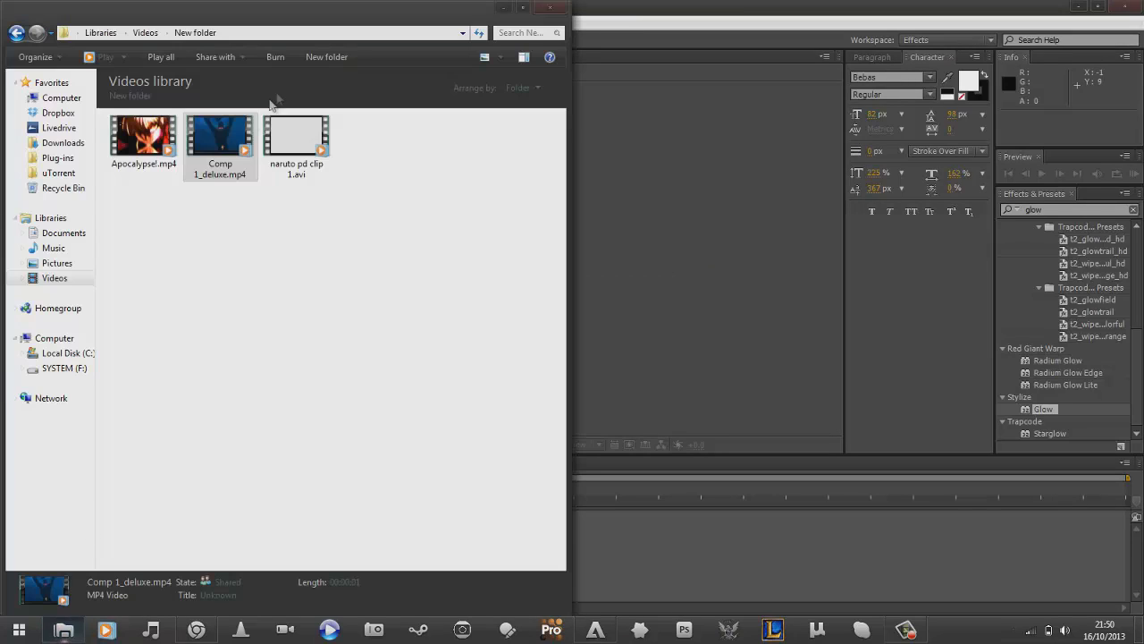
{"action": "left_click_drag", "start_coordinate": [227, 132], "coordinate": [75, 277]}
{"action": "left_click", "coordinate": [75, 277]}
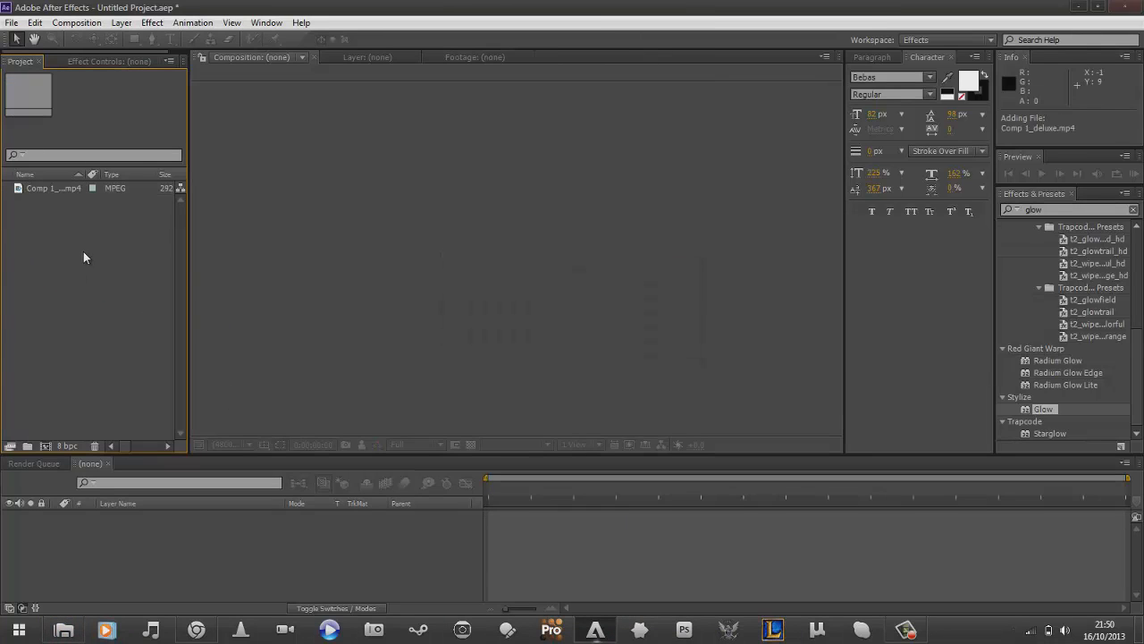
- Create a new 1280×720 composition named Comp 1 with default settings
{"action": "left_click", "coordinate": [77, 22]}
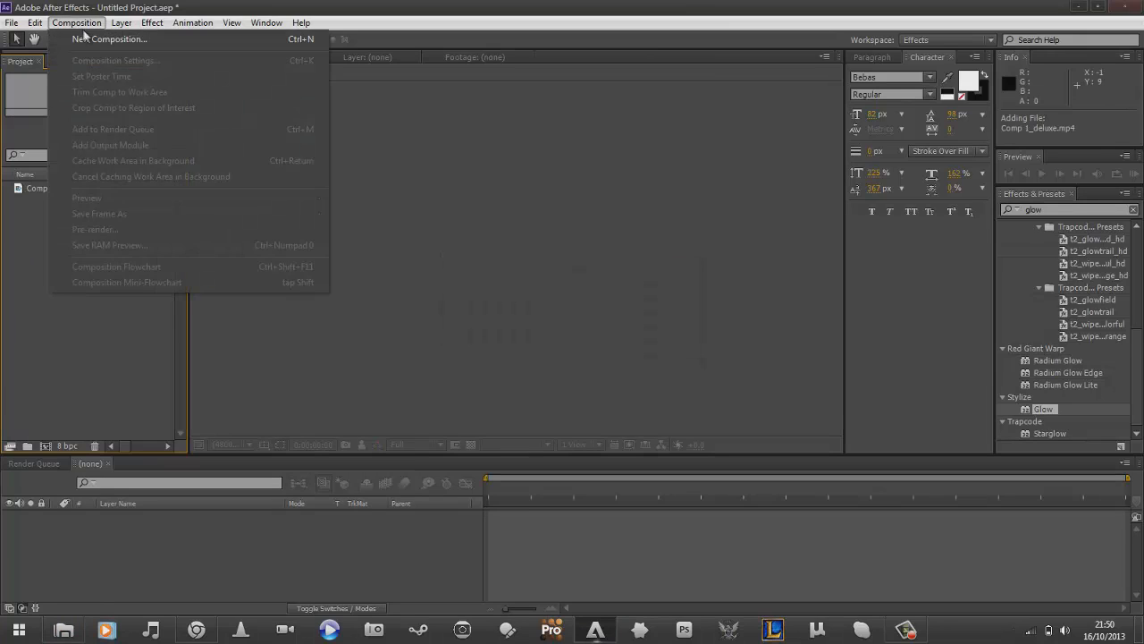
{"action": "left_click", "coordinate": [85, 34]}
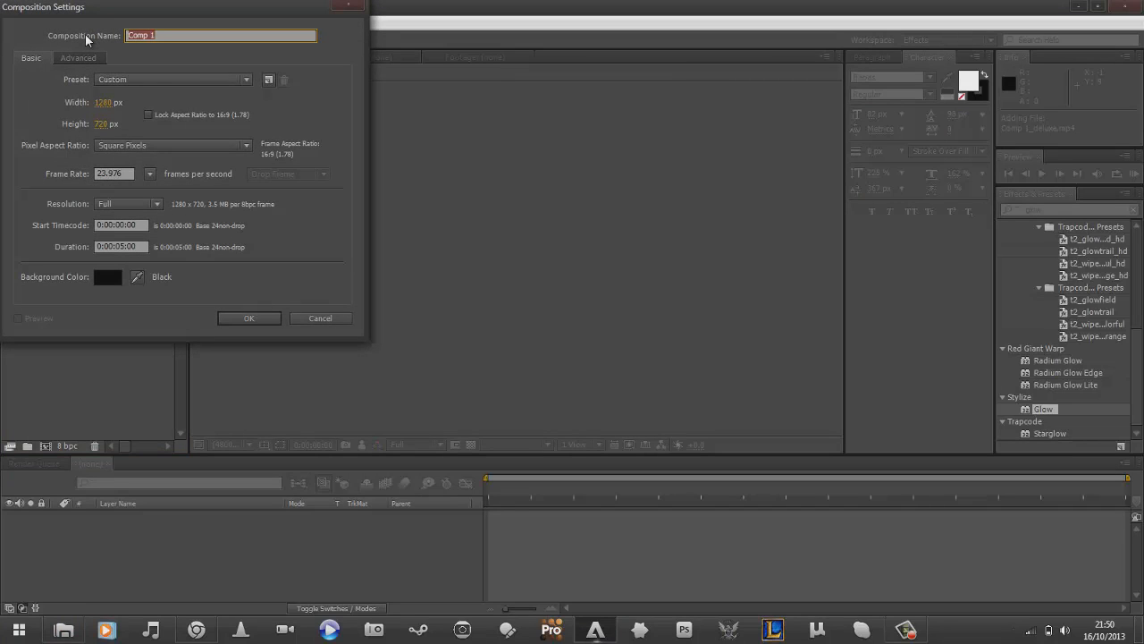
{"action": "key", "text": "Return"}
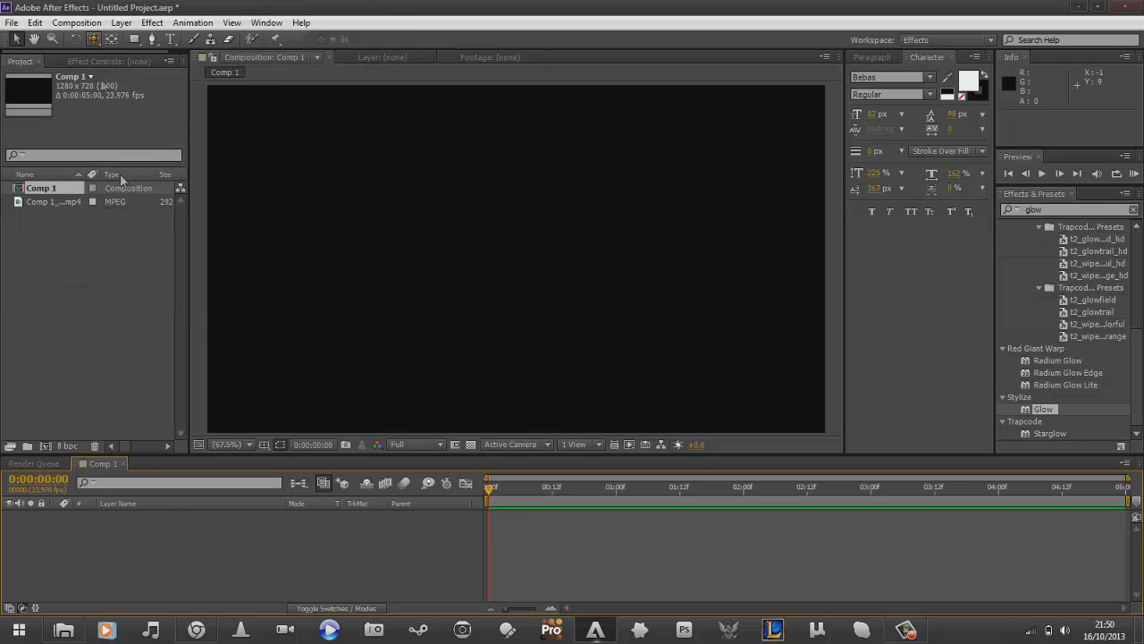
- Turn on Title/Action Safe guides and ready the Pen tool with a white (FFFFFF) fill
{"action": "left_click", "coordinate": [265, 444]}
{"action": "left_click", "coordinate": [288, 462]}
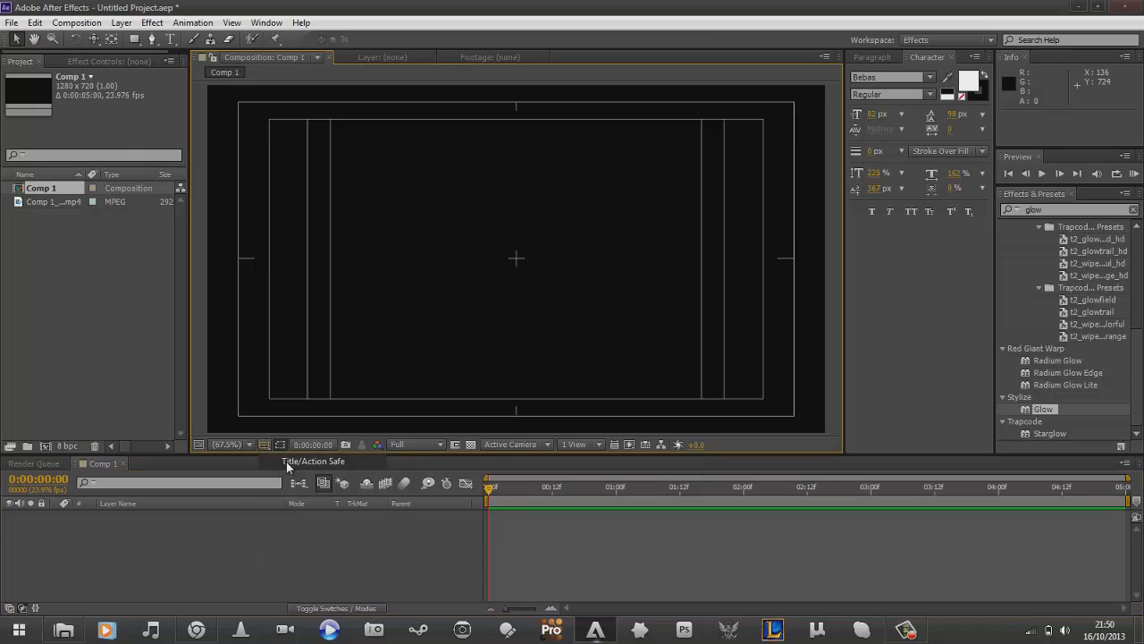
{"action": "left_click", "coordinate": [154, 40]}
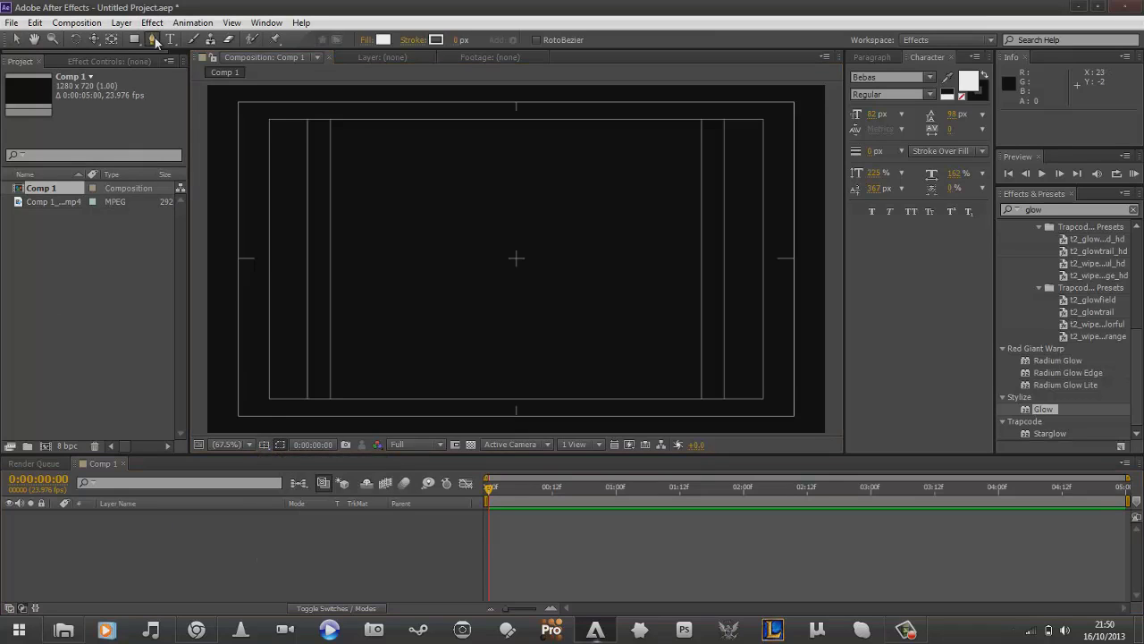
{"action": "left_click", "coordinate": [383, 40]}
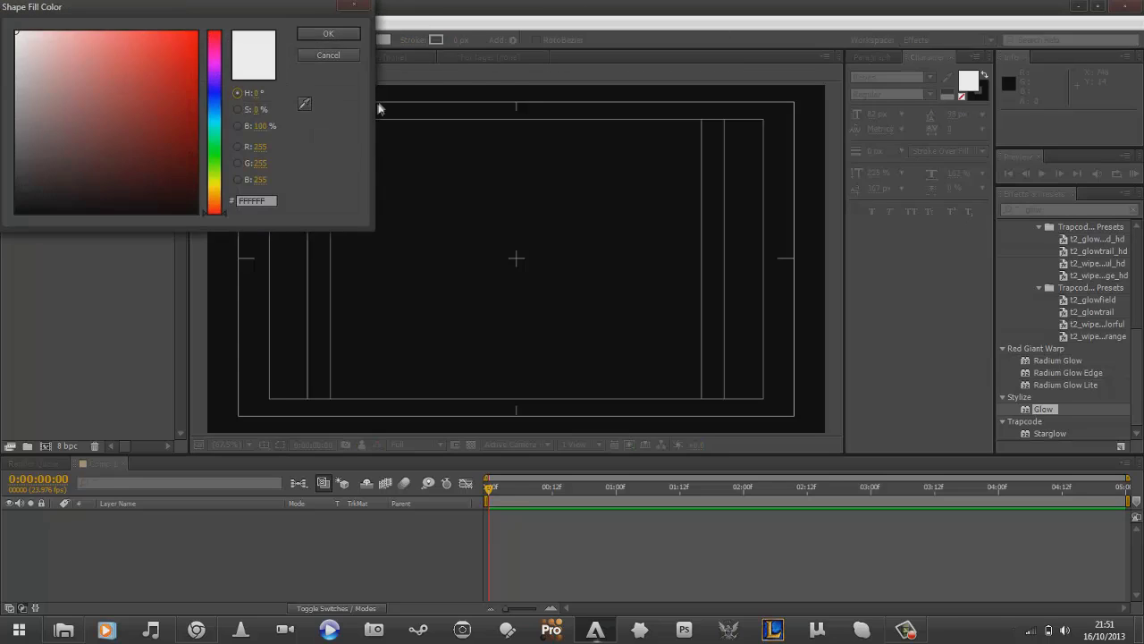
{"action": "left_click", "coordinate": [348, 59]}
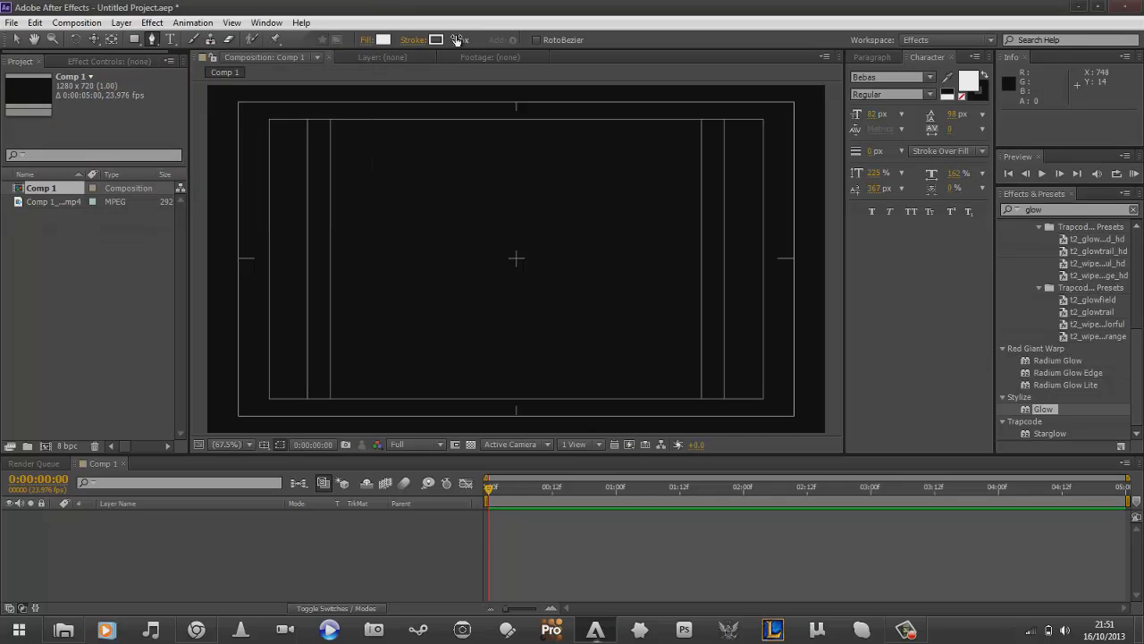
- Pen-draw a closed white frame with angled top-left and bottom-right corners
{"action": "left_click", "coordinate": [237, 147]}
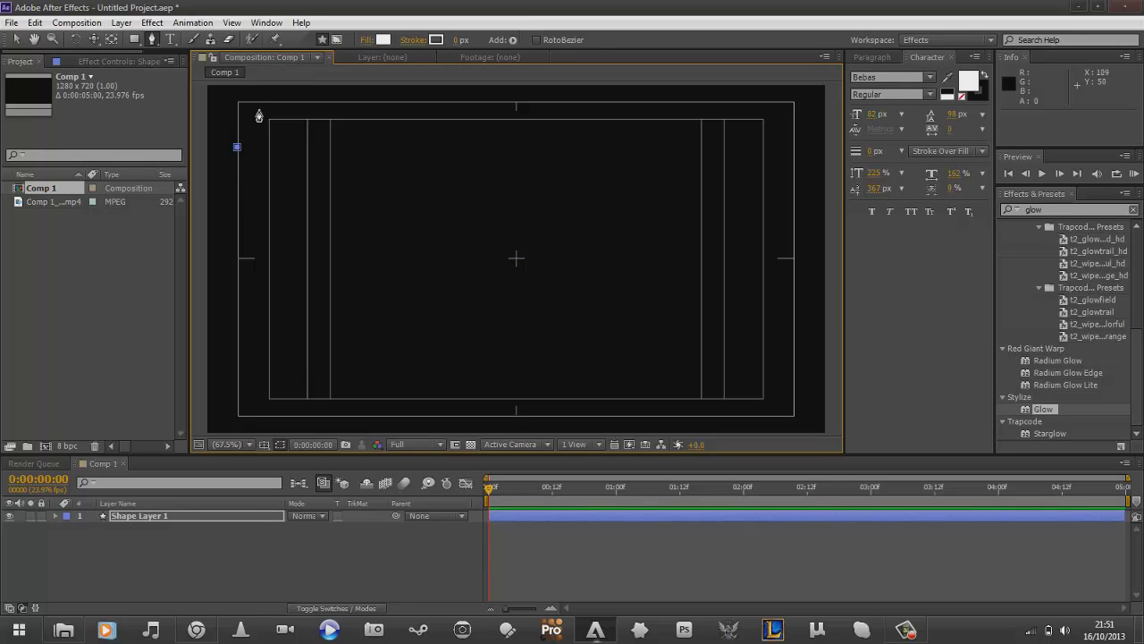
{"action": "left_click", "coordinate": [257, 104]}
{"action": "left_click", "coordinate": [792, 105]}
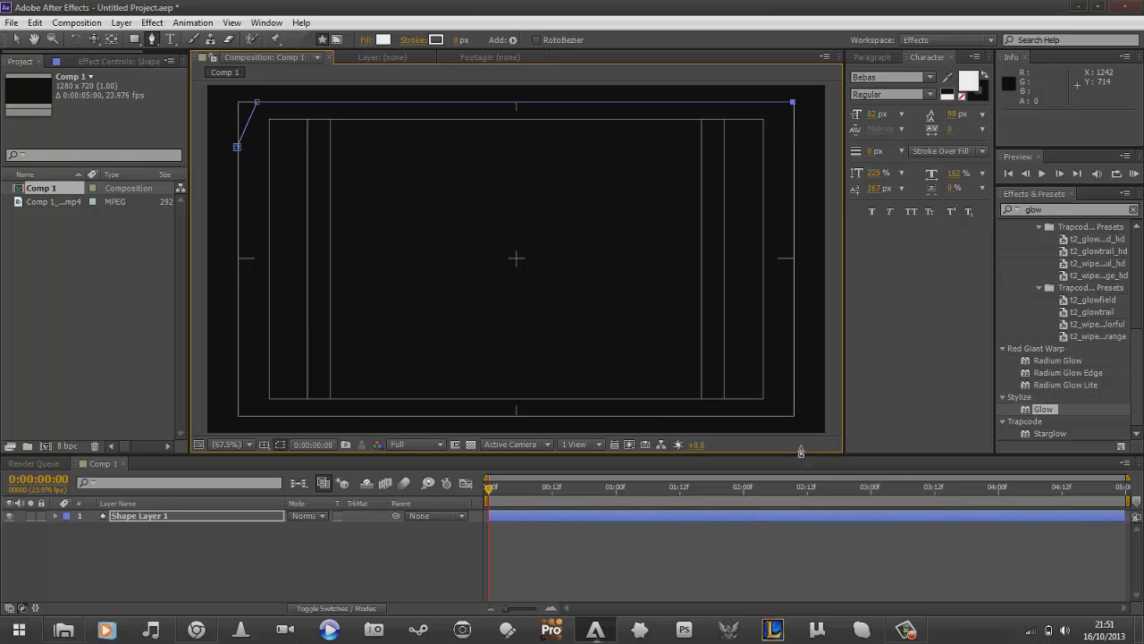
{"action": "left_click", "coordinate": [793, 372]}
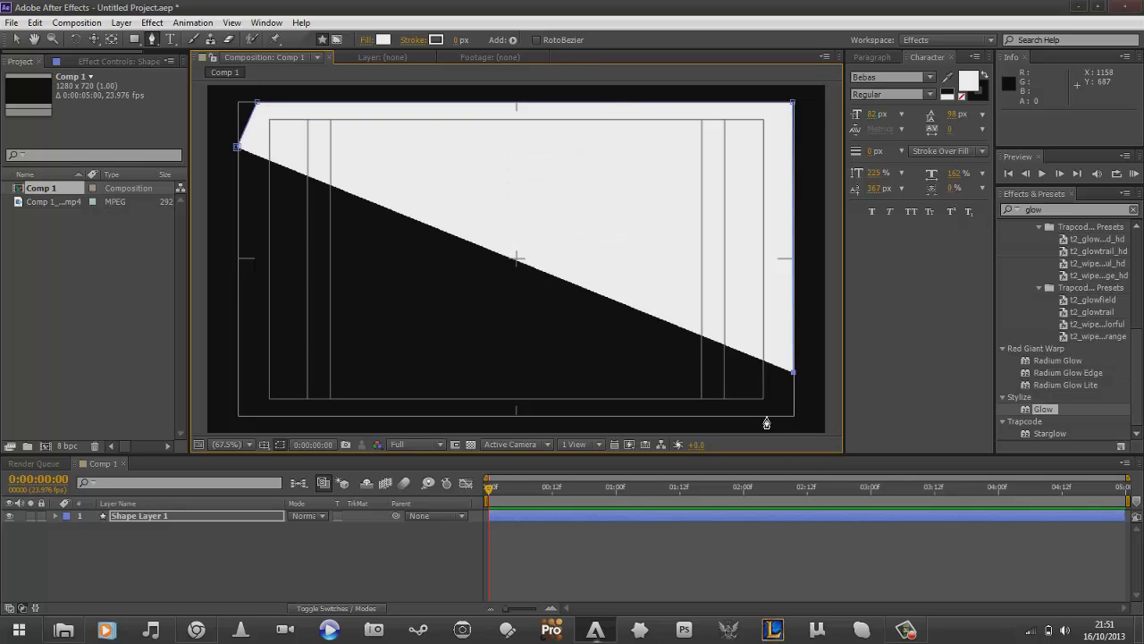
{"action": "left_click", "coordinate": [766, 419]}
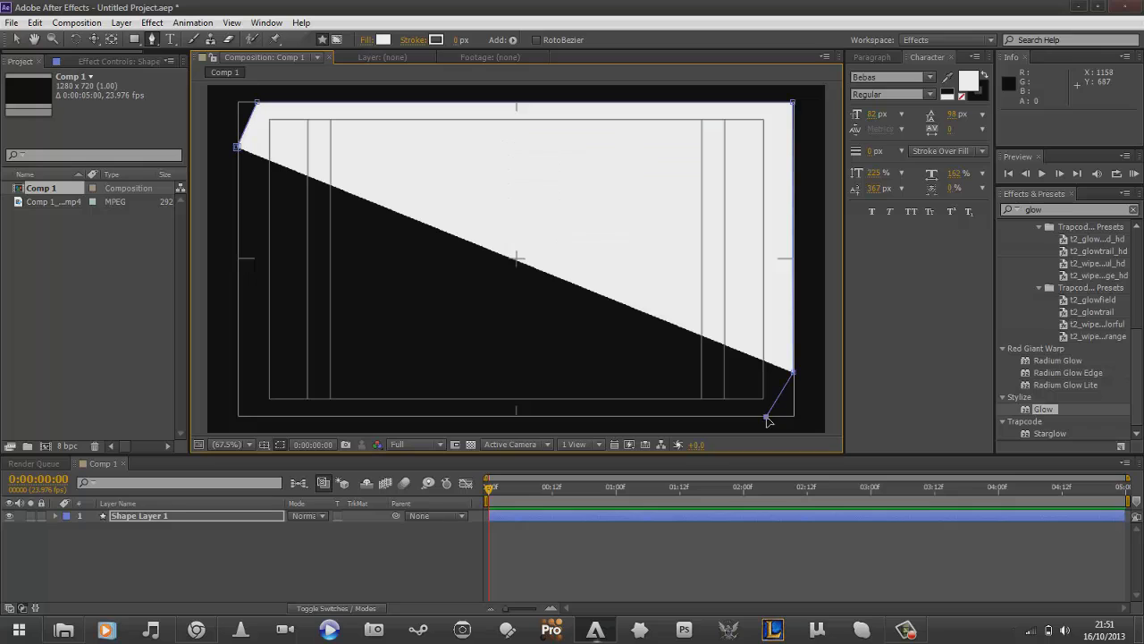
{"action": "left_click", "coordinate": [237, 417]}
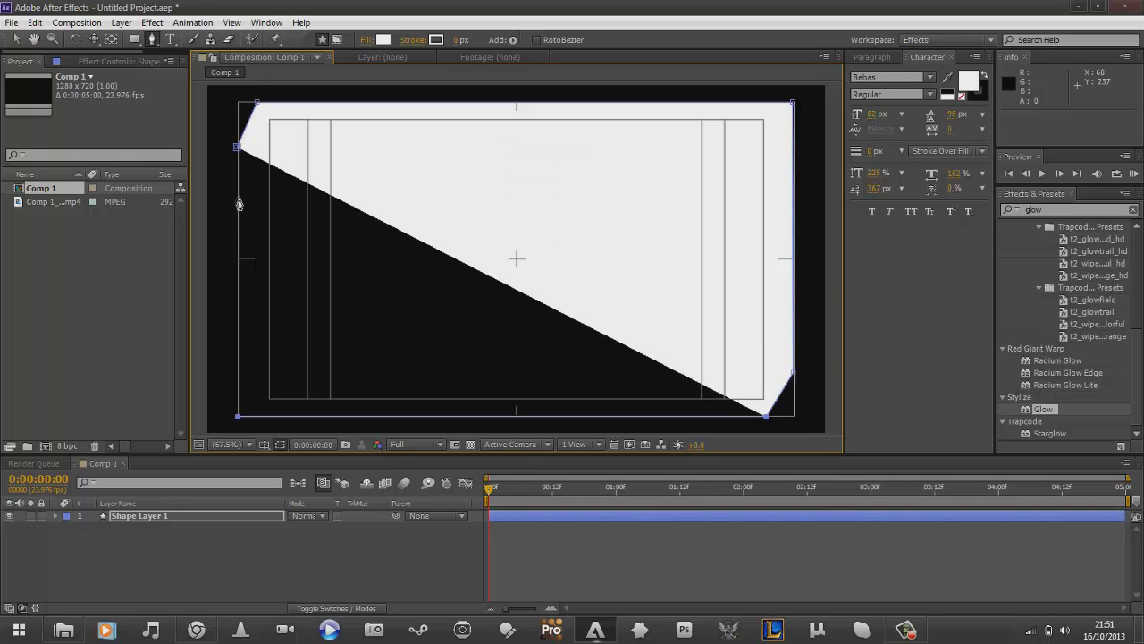
{"action": "left_click", "coordinate": [237, 146]}
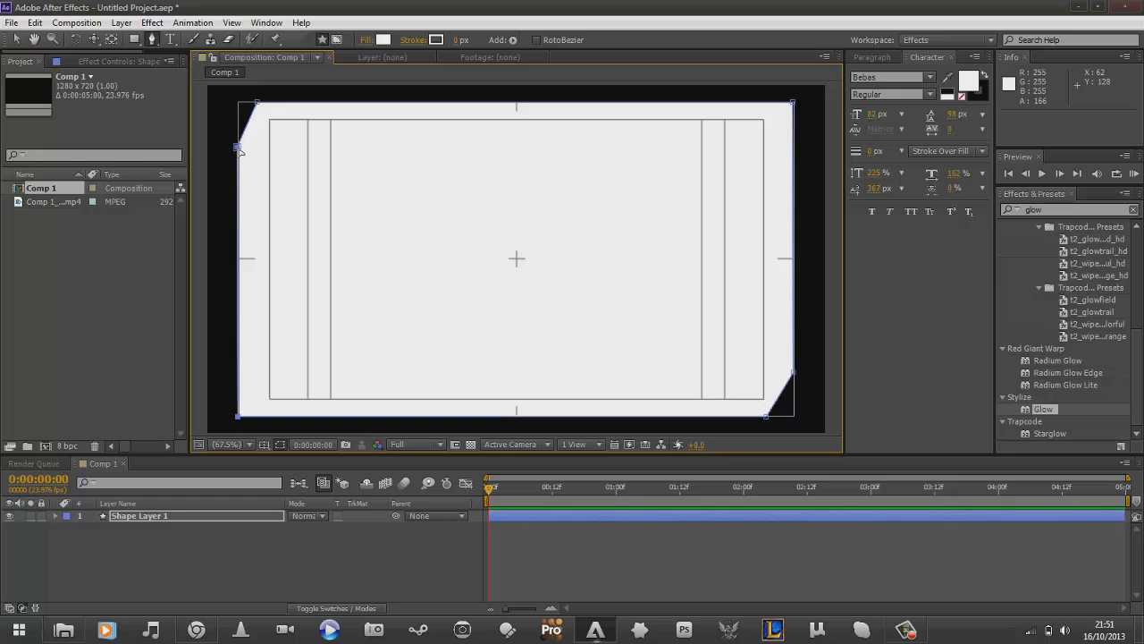
- Add a right-edge point and adjust the angled corner points into place
{"action": "left_click", "coordinate": [795, 338]}
{"action": "left_click_drag", "start_coordinate": [793, 371], "coordinate": [779, 364]}
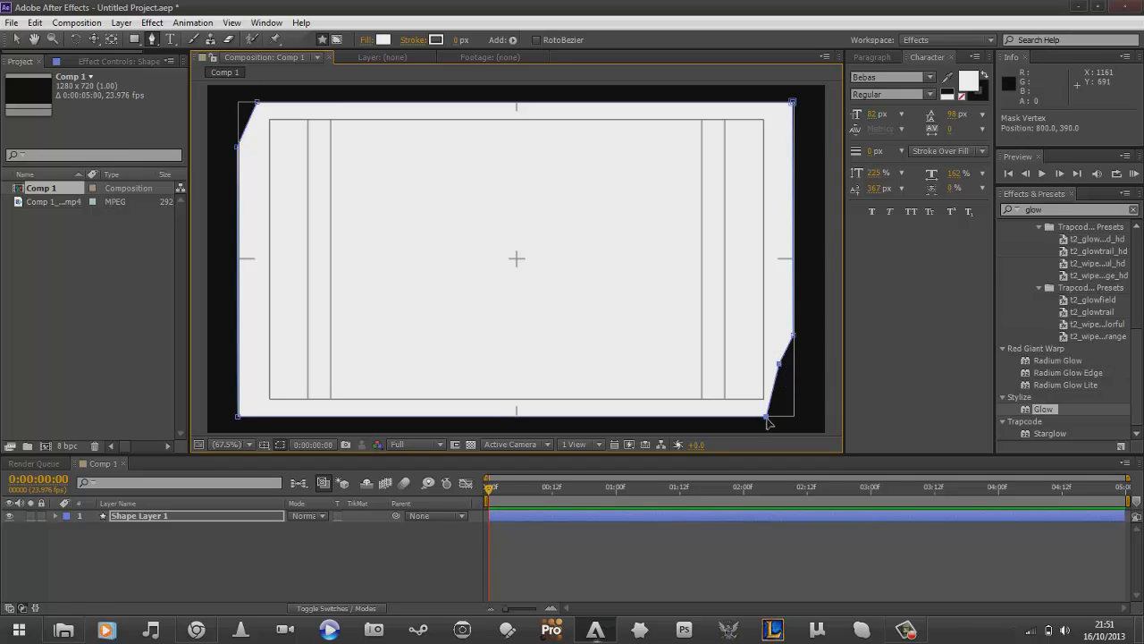
{"action": "left_click_drag", "start_coordinate": [767, 417], "coordinate": [780, 420]}
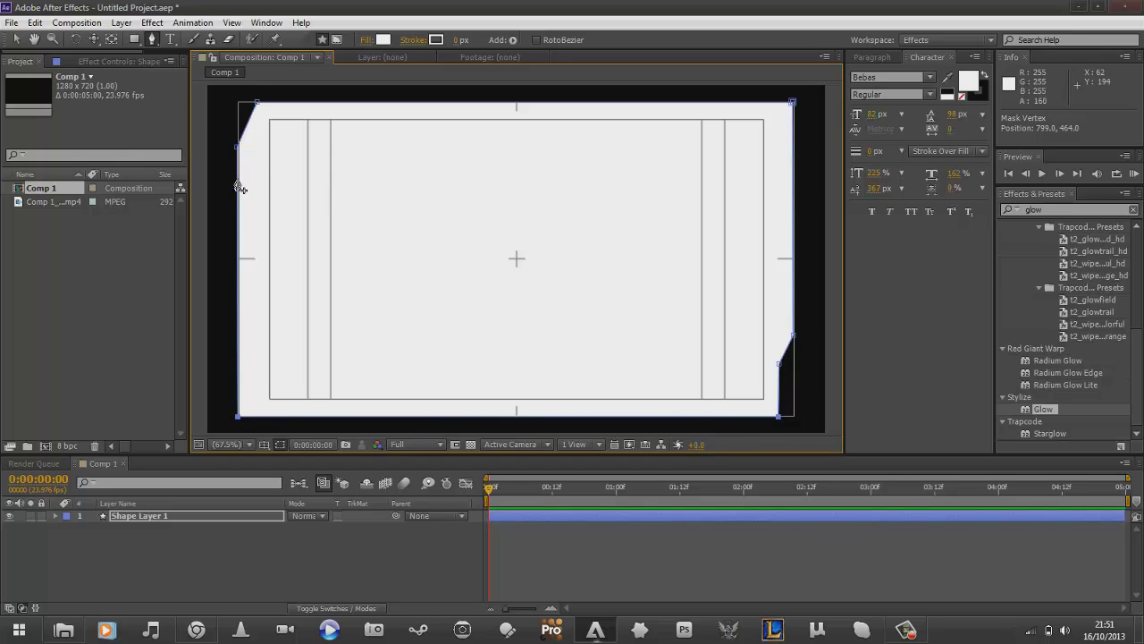
{"action": "left_click_drag", "start_coordinate": [240, 148], "coordinate": [256, 152]}
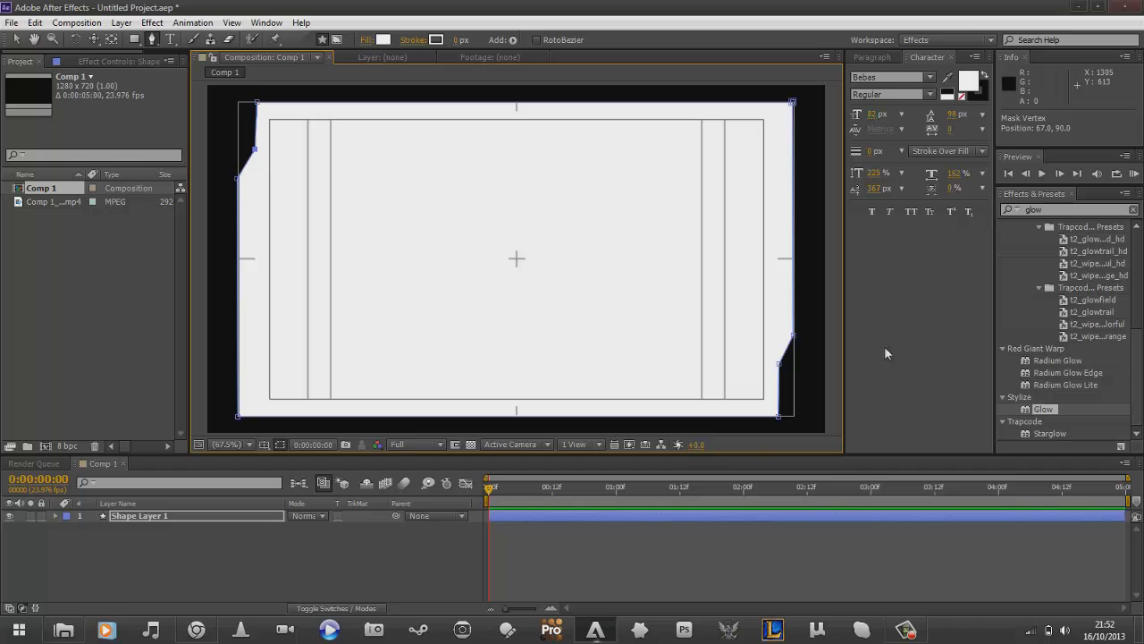
- Switch to the Selection tool, hide the safe guides, and deselect the frame
{"action": "key", "text": "v"}
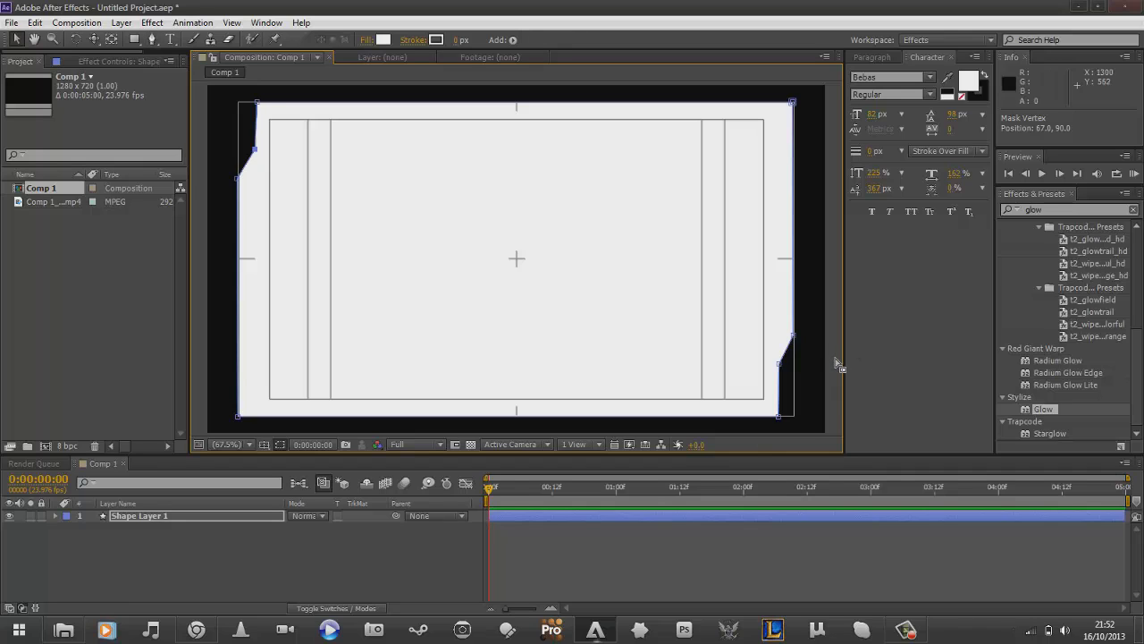
{"action": "left_click", "coordinate": [837, 359]}
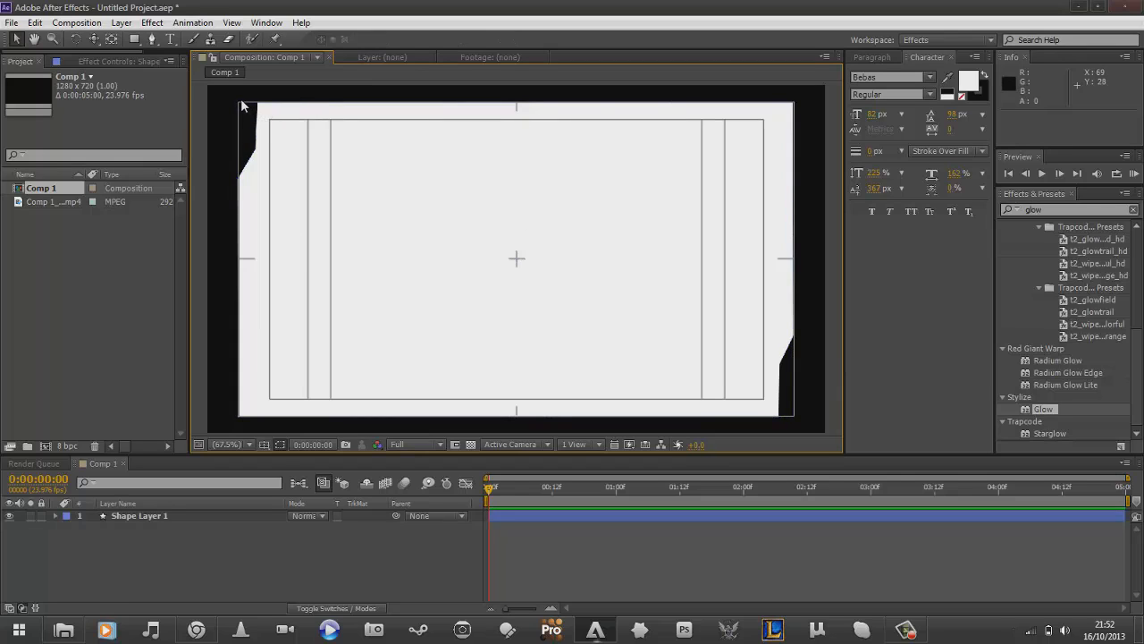
{"action": "left_click", "coordinate": [280, 443]}
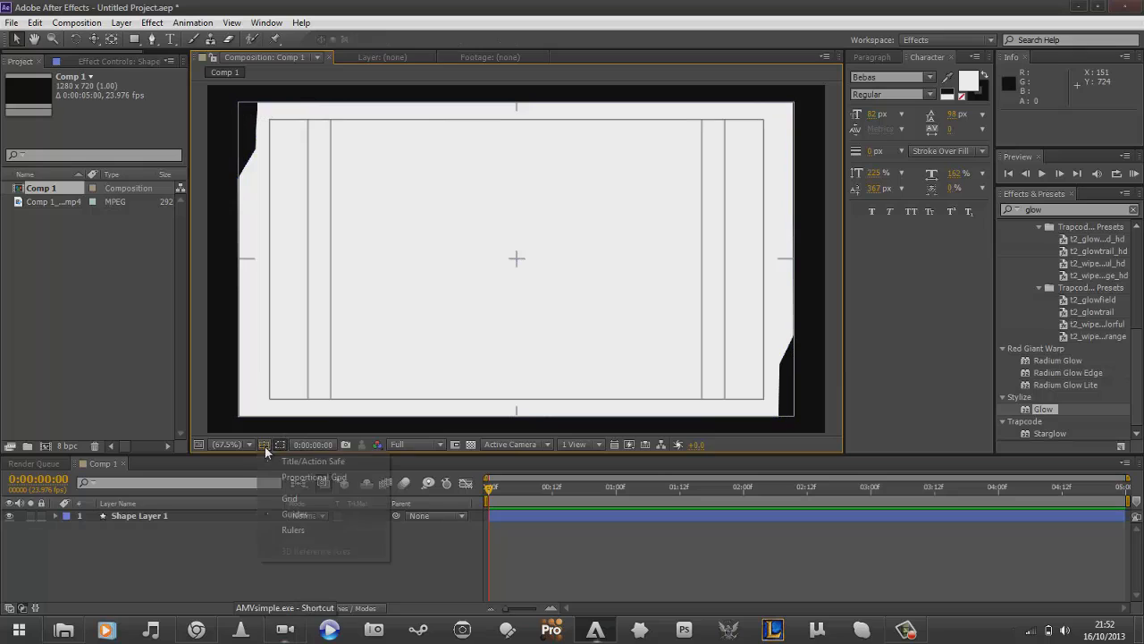
{"action": "left_click", "coordinate": [287, 462]}
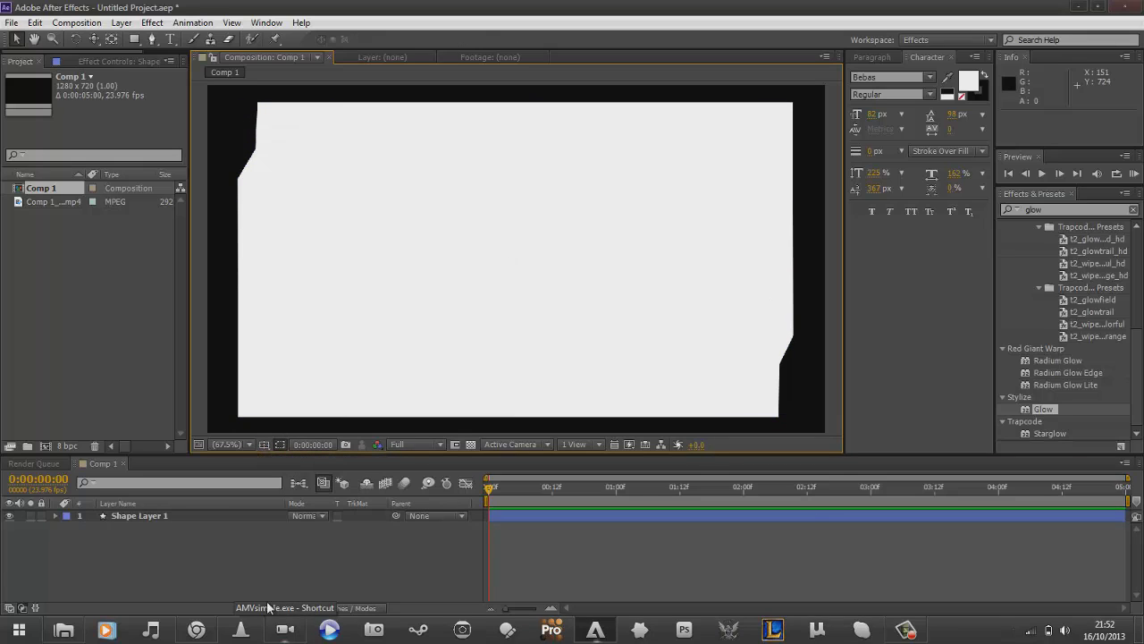
{"action": "left_click", "coordinate": [270, 111]}
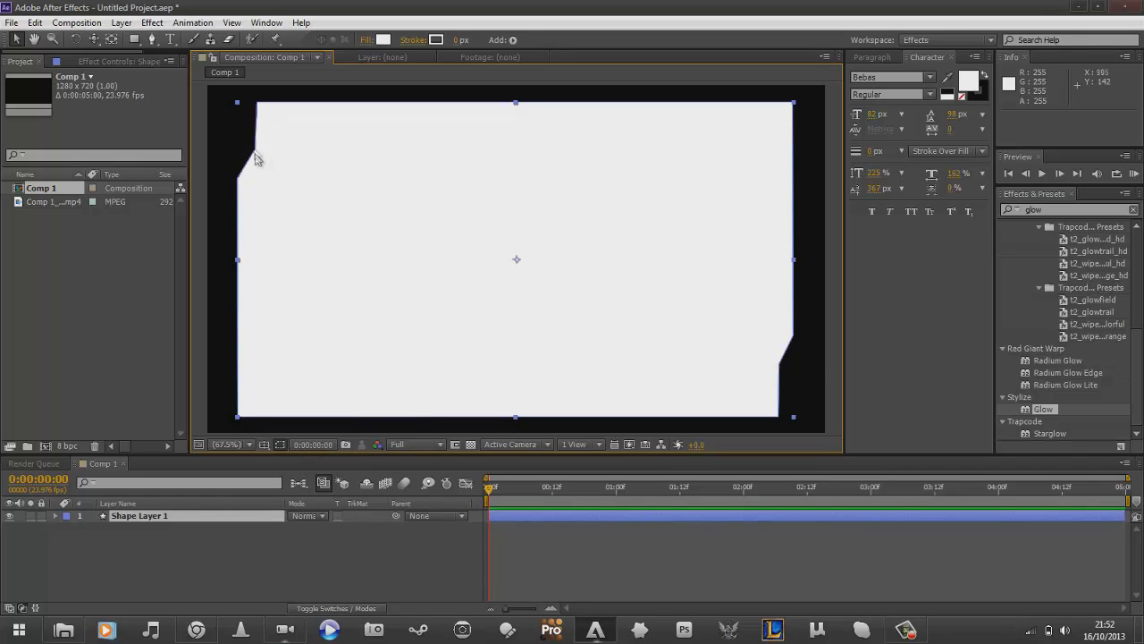
{"action": "left_click", "coordinate": [831, 120]}
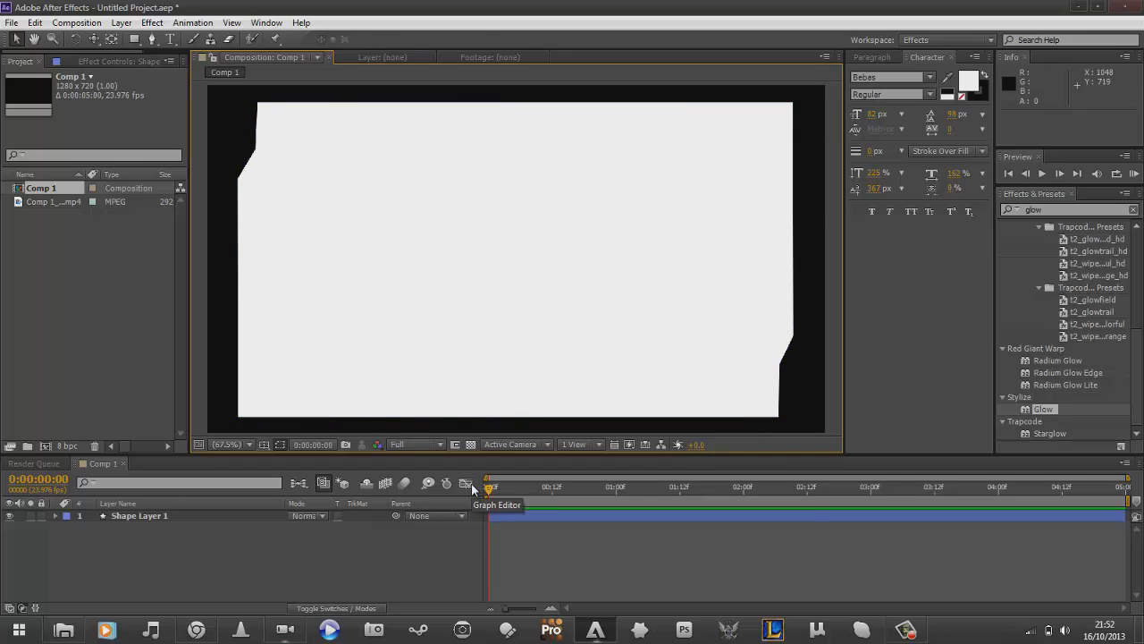
- Duplicate the frame layer and rename the two copies fill and stroke
{"action": "left_click", "coordinate": [140, 515]}
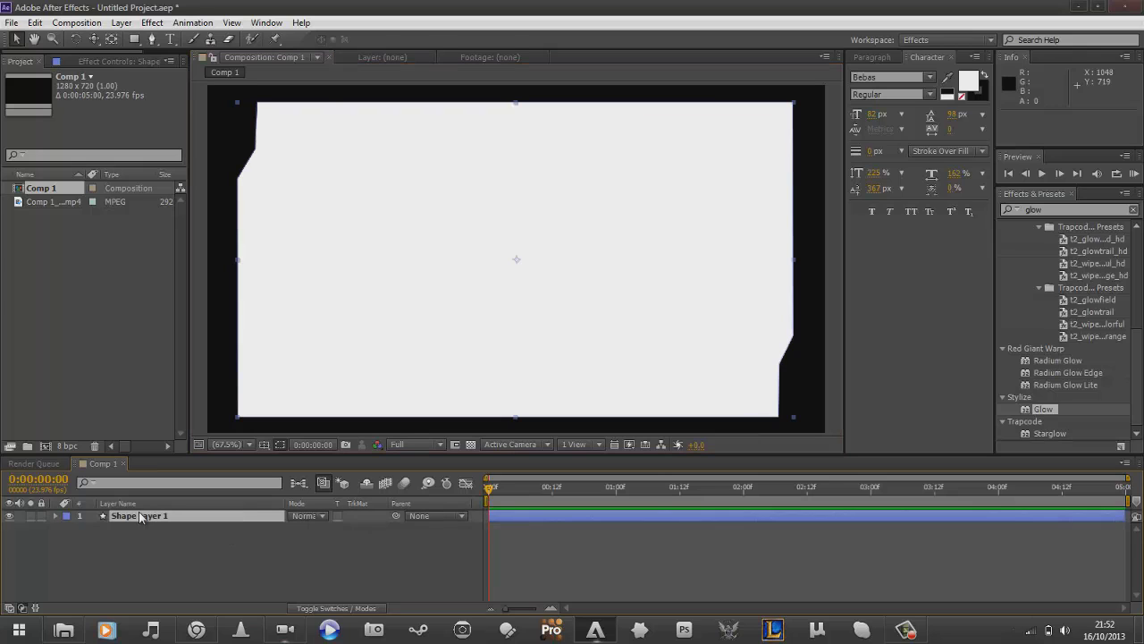
{"action": "key", "text": "ctrl+d"}
{"action": "left_click", "coordinate": [169, 551]}
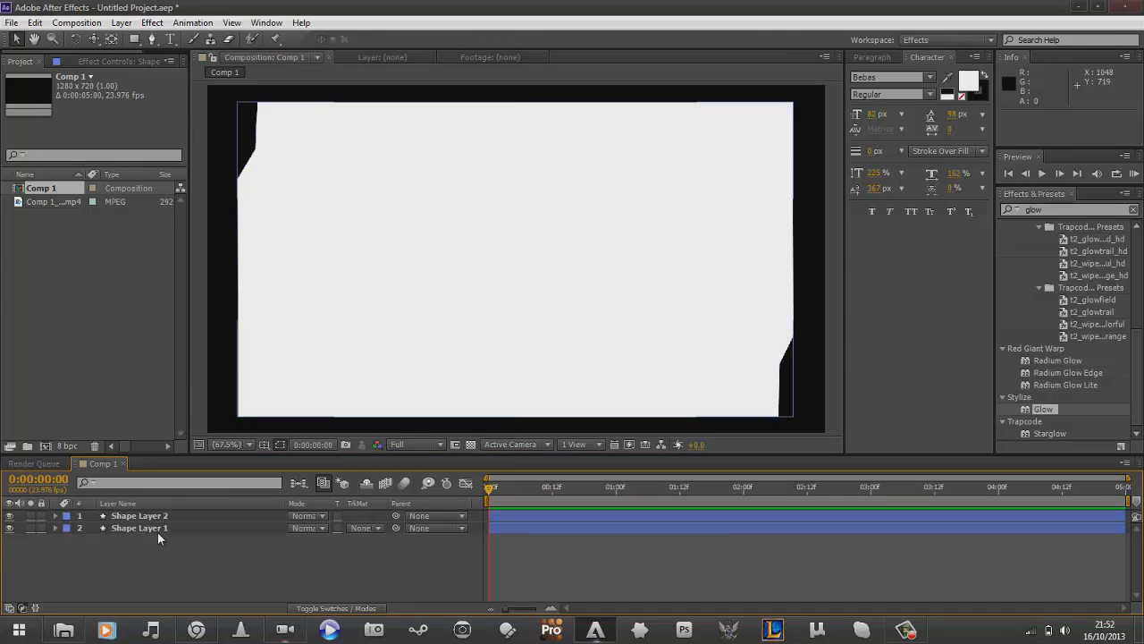
{"action": "left_click", "coordinate": [147, 527]}
{"action": "key", "text": "Return"}
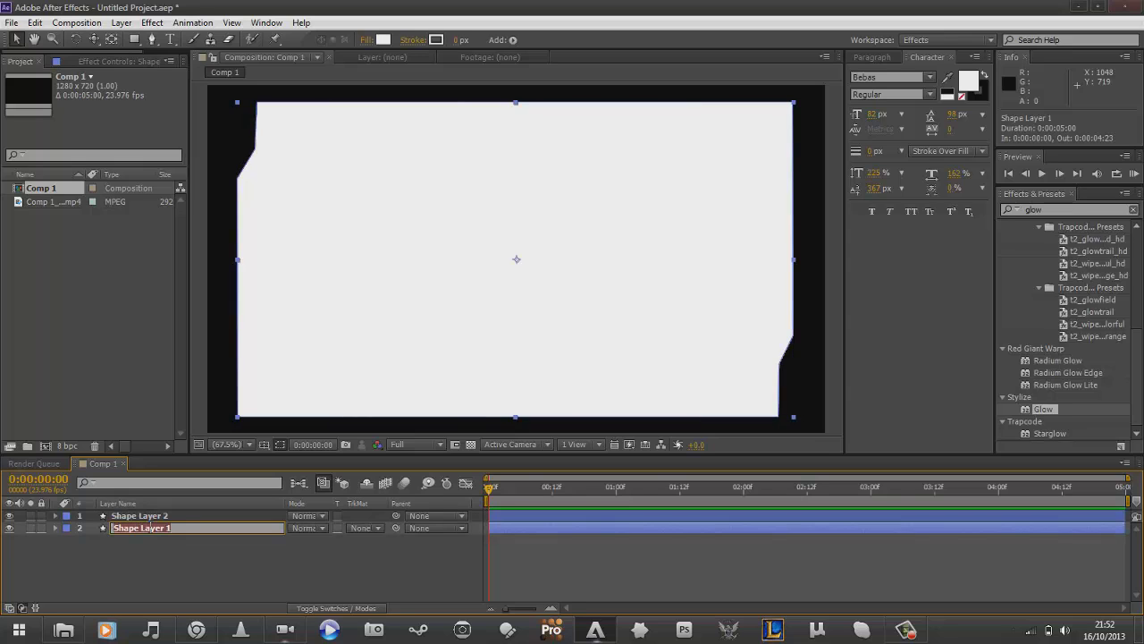
{"action": "type", "text": "fill"}
{"action": "key", "text": "Return"}
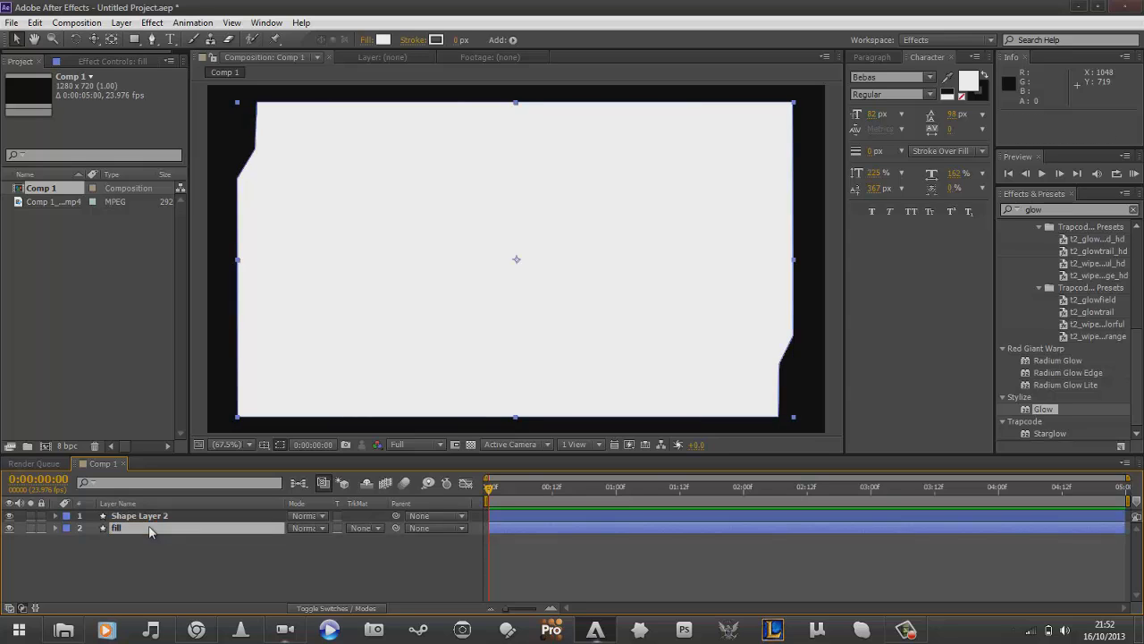
{"action": "left_click", "coordinate": [134, 516]}
{"action": "key", "text": "Return"}
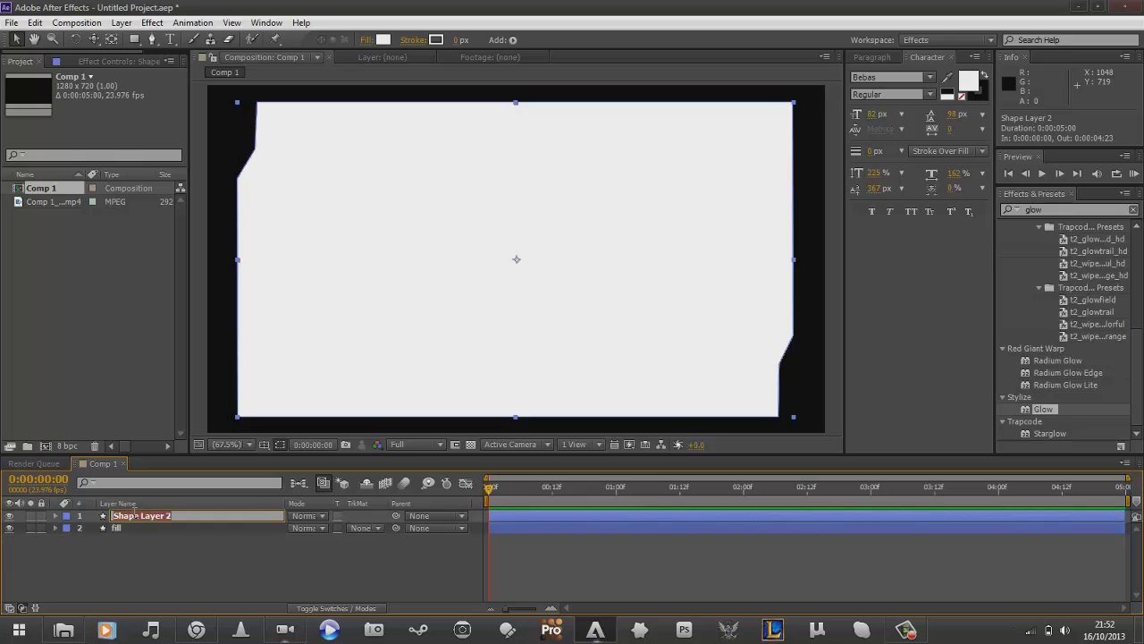
{"action": "type", "text": "stroke"}
{"action": "key", "text": "Return"}
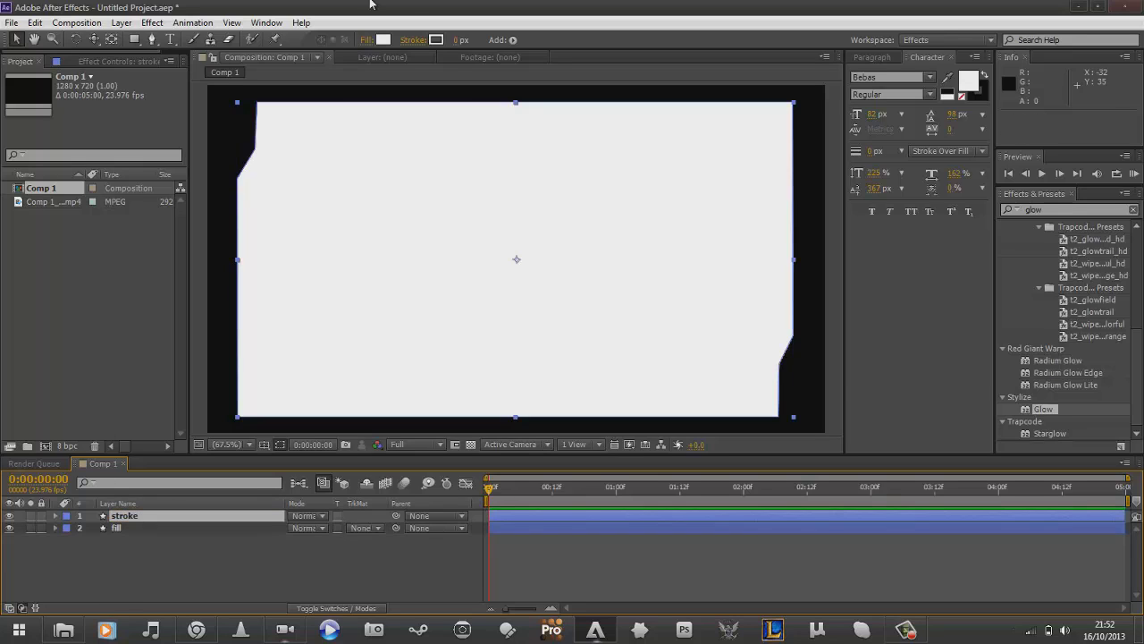
- Set the stroke layer's fill to None and its stroke width to 10 px
{"action": "left_click", "coordinate": [367, 40]}
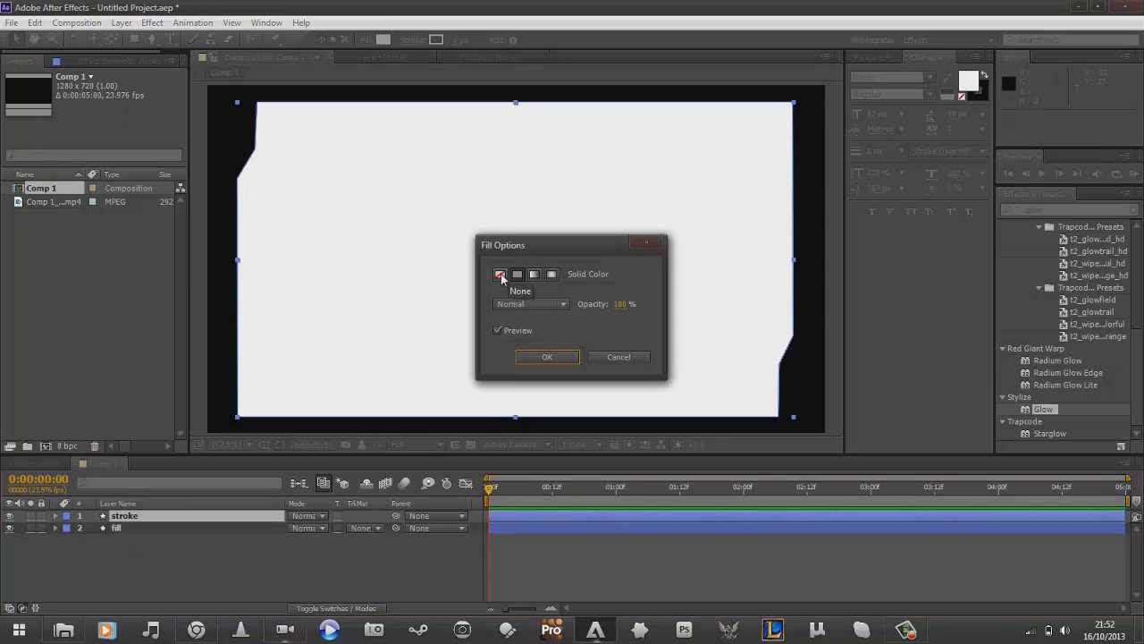
{"action": "left_click", "coordinate": [500, 274]}
{"action": "key", "text": "Return"}
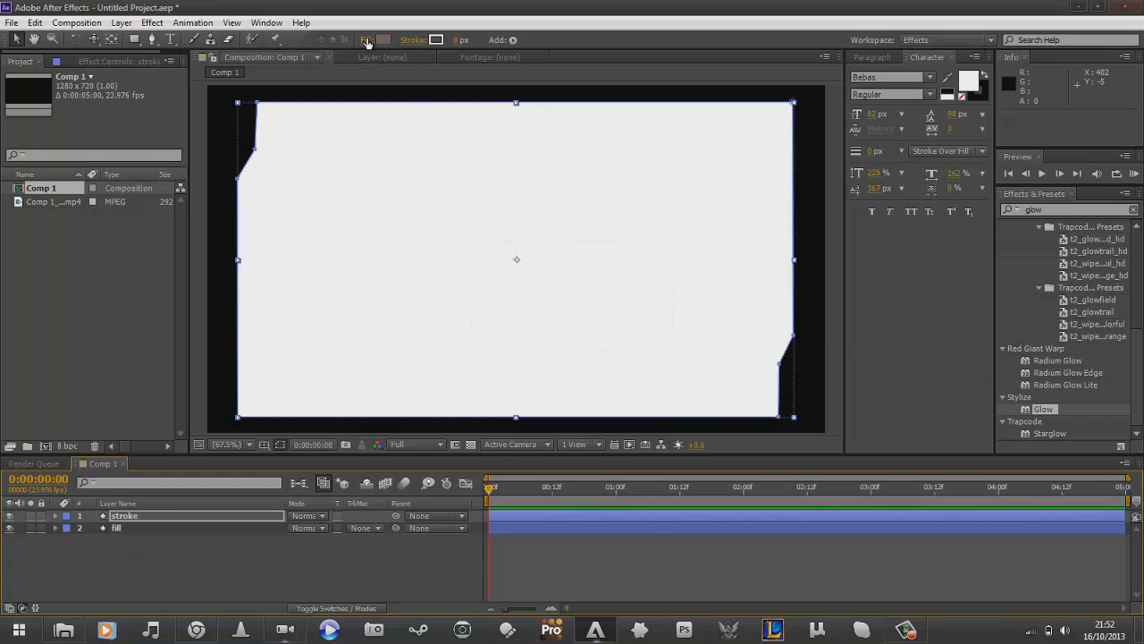
{"action": "left_click", "coordinate": [456, 41]}
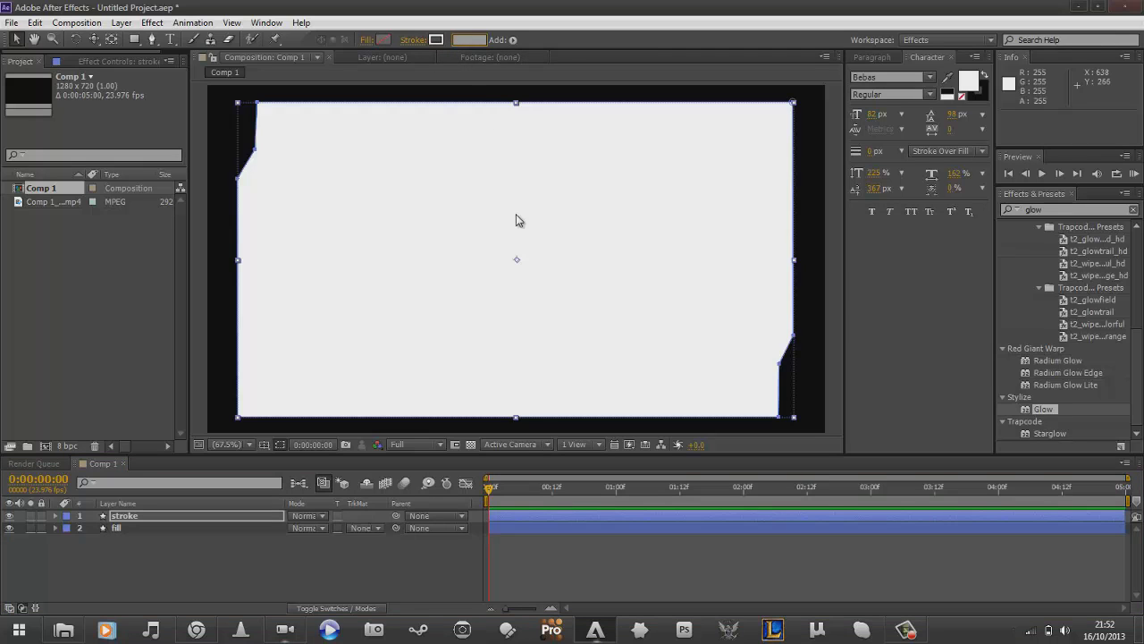
{"action": "type", "text": "2"}
{"action": "key", "text": "Return"}
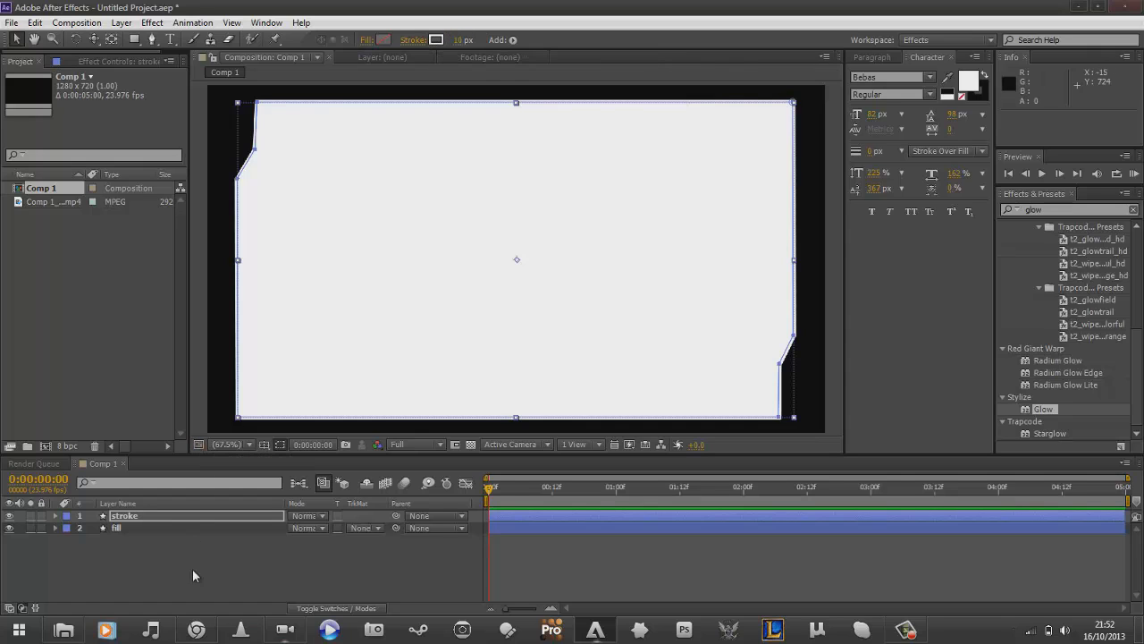
- Change the fill layer's shape colour to black (000000)
{"action": "left_click", "coordinate": [127, 527]}
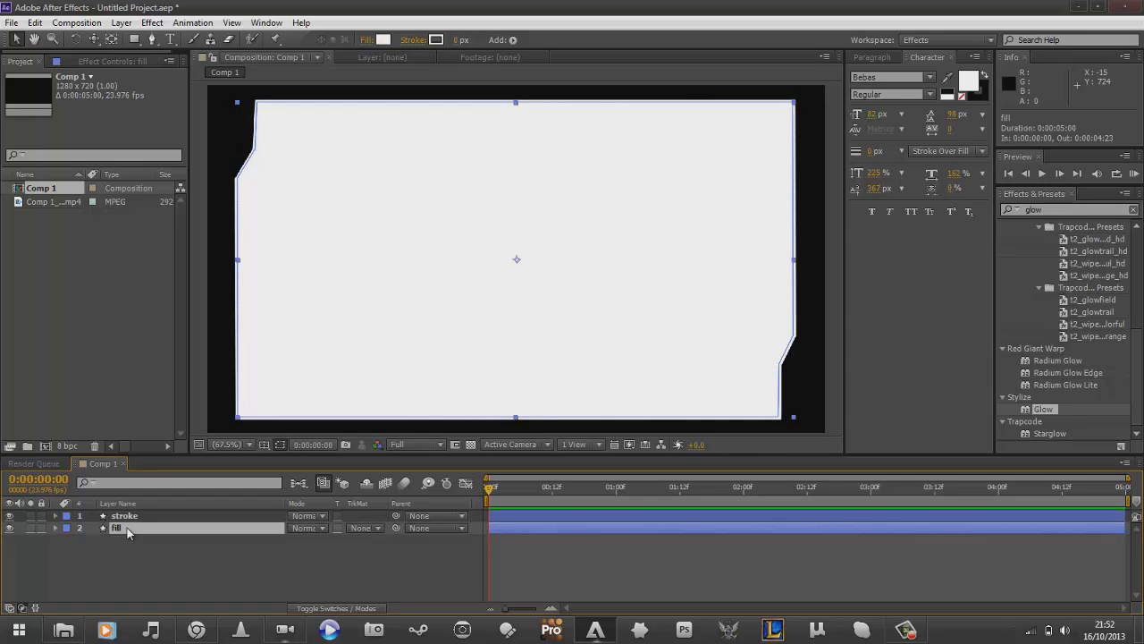
{"action": "left_click", "coordinate": [386, 39]}
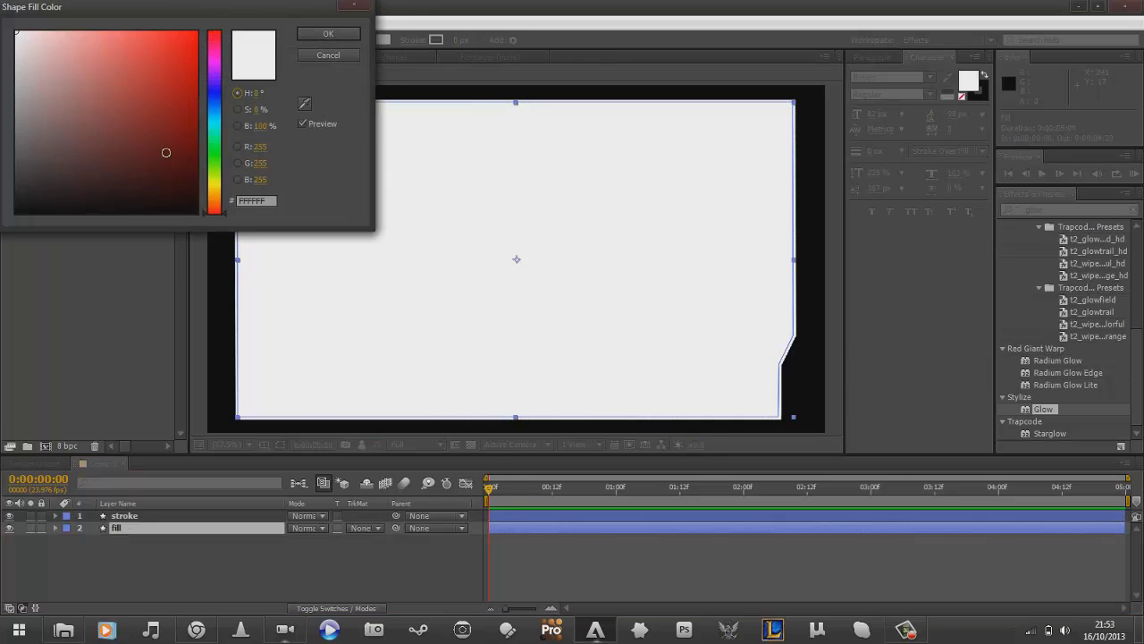
{"action": "left_click_drag", "start_coordinate": [165, 152], "coordinate": [275, 282]}
{"action": "key", "text": "Return"}
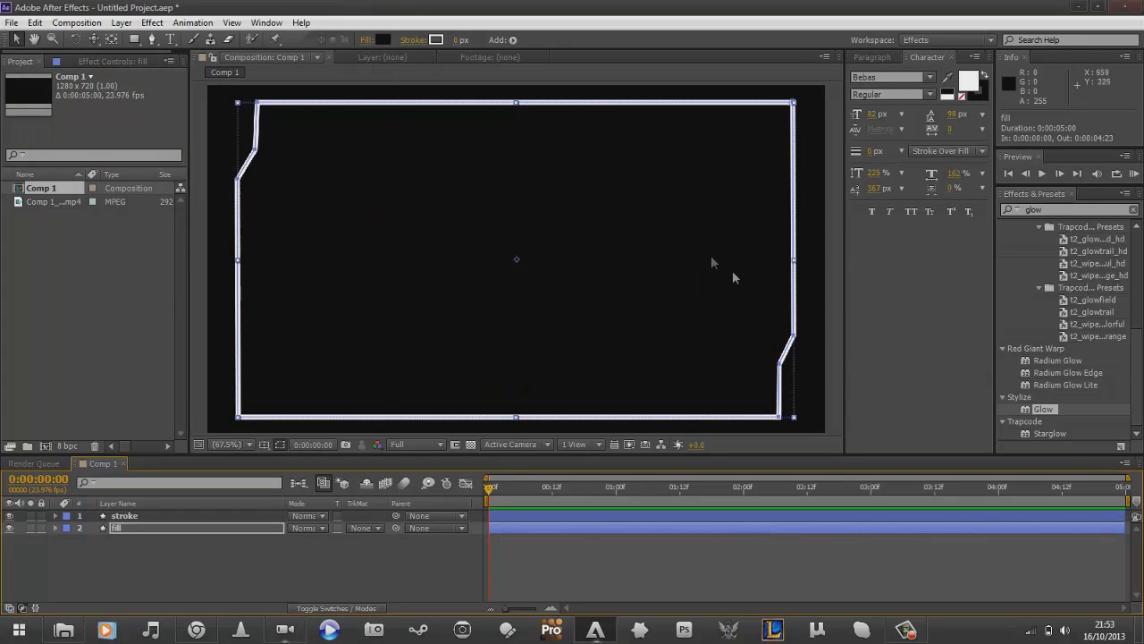
{"action": "left_click", "coordinate": [839, 220]}
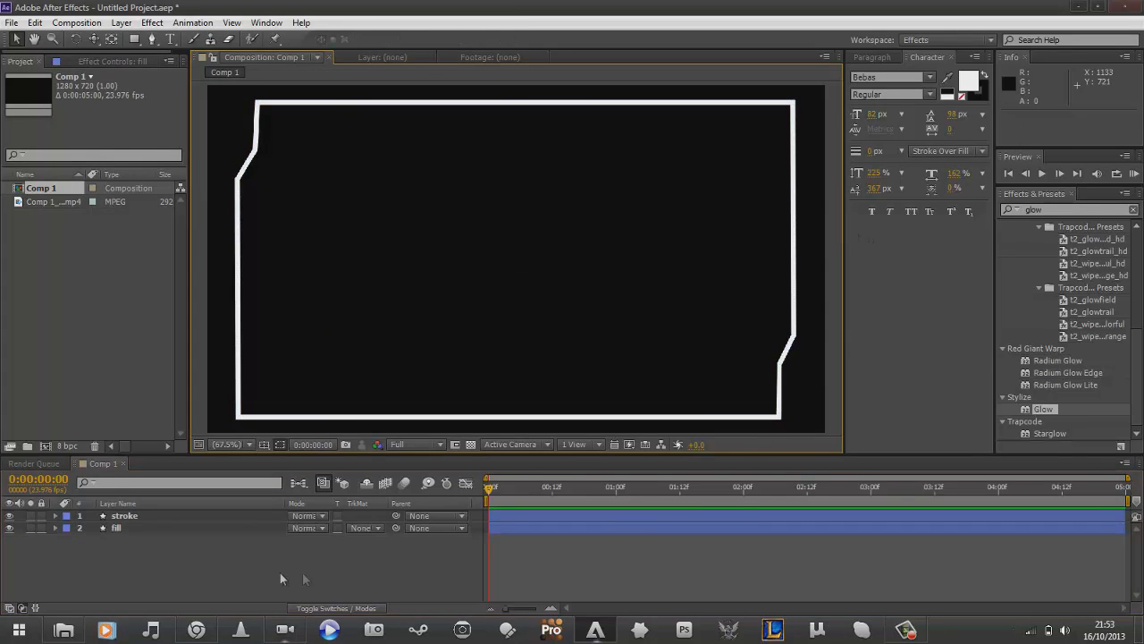
{"action": "key", "text": "ctrl+a"}
{"action": "left_click", "coordinate": [169, 550]}
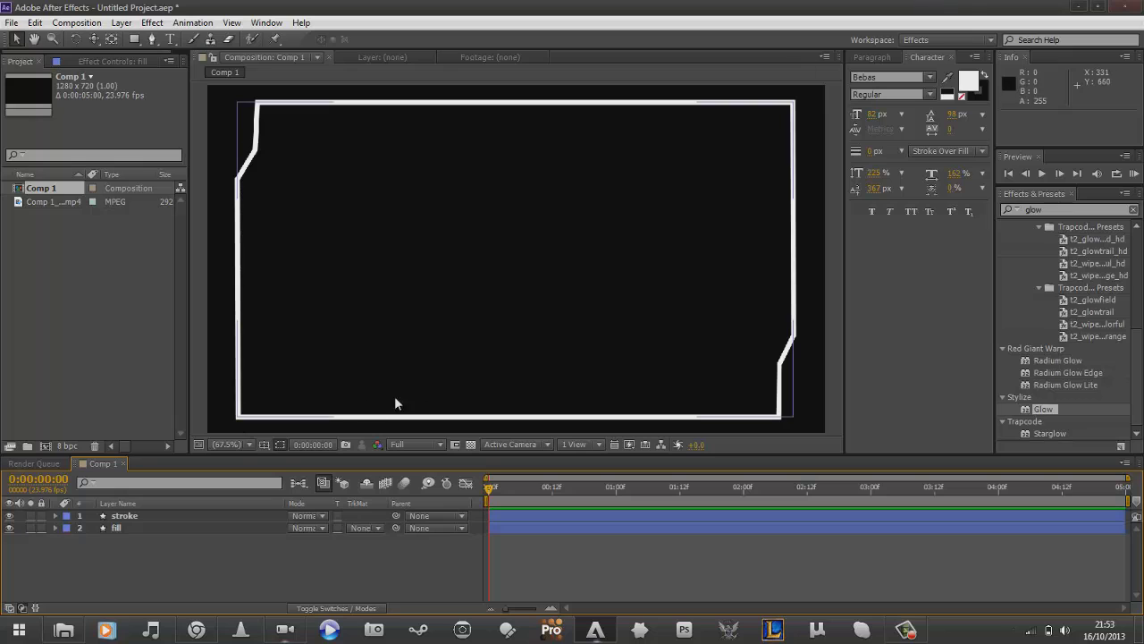
- Set the composition viewer magnification to 50%
{"action": "left_click", "coordinate": [242, 443]}
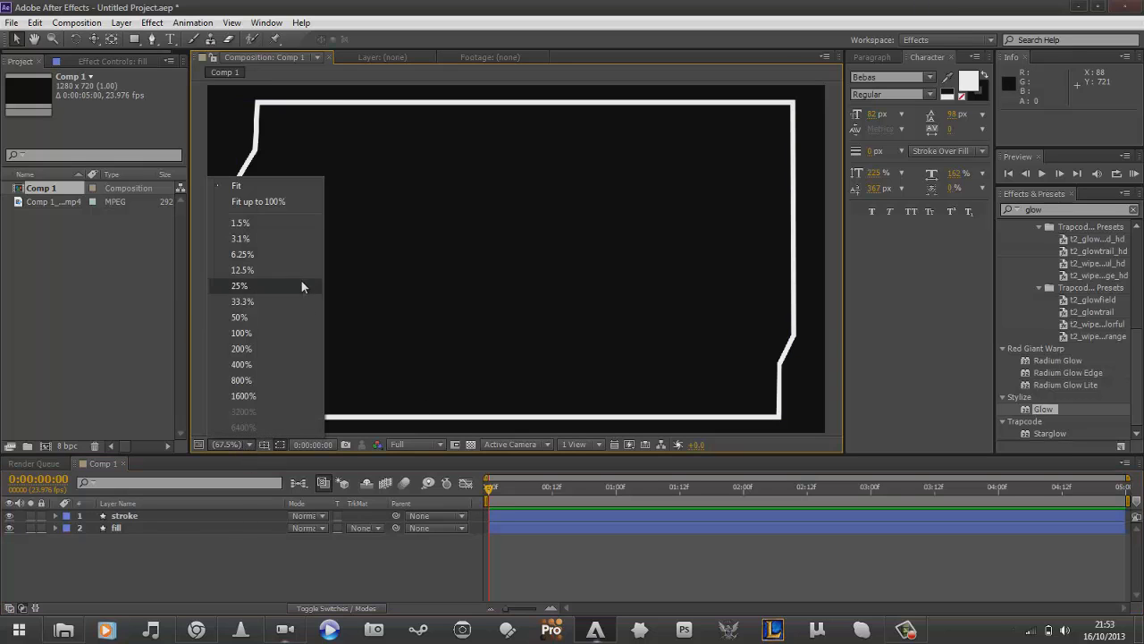
{"action": "left_click", "coordinate": [306, 320]}
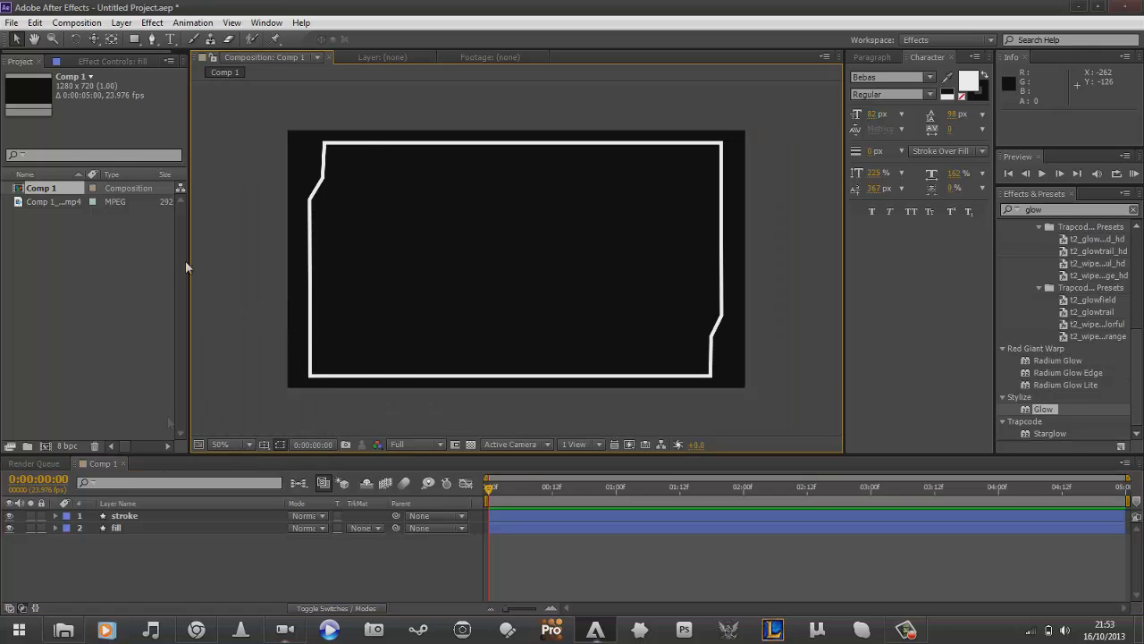
{"action": "left_click", "coordinate": [131, 579]}
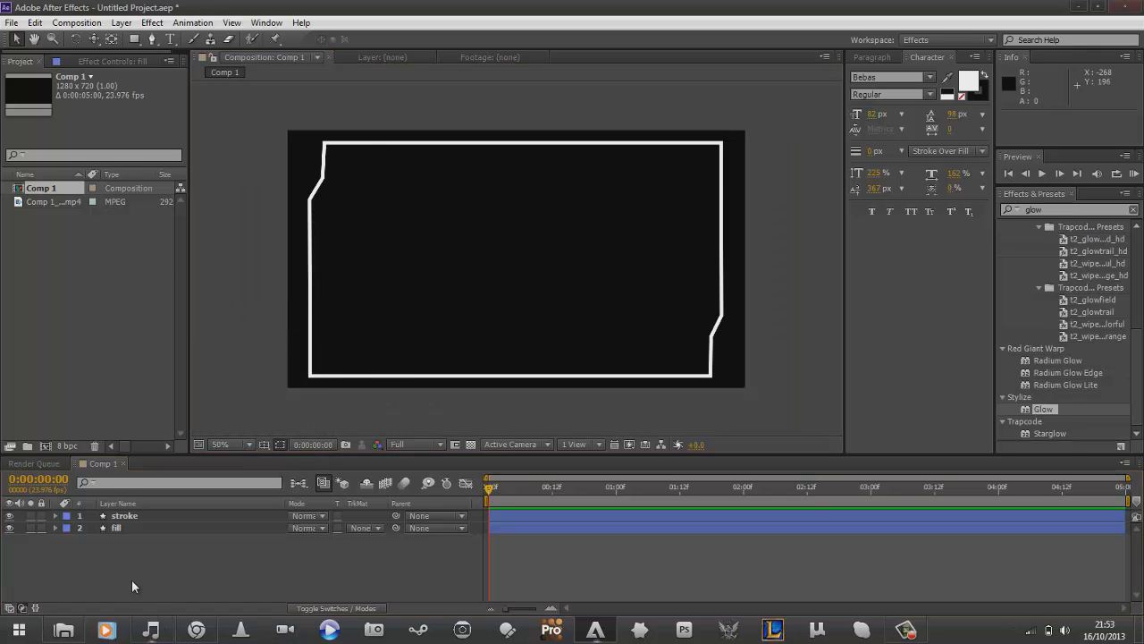
- Duplicate the fill layer, move the copy to the top, and name it alpha
{"action": "left_click", "coordinate": [124, 529]}
{"action": "key", "text": "ctrl+d"}
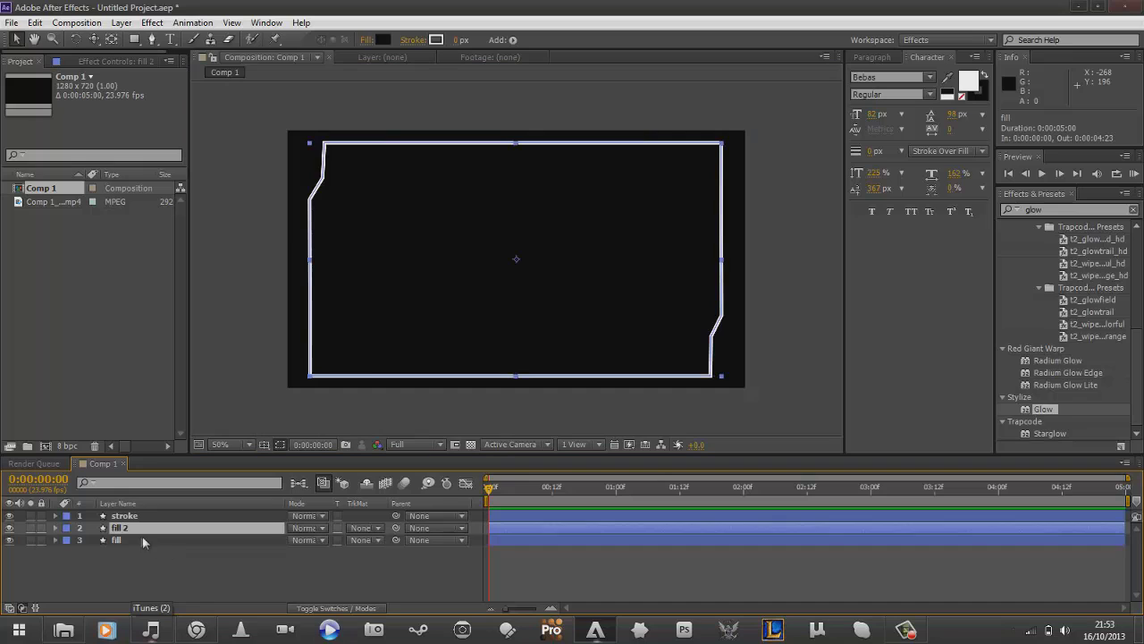
{"action": "left_click_drag", "start_coordinate": [131, 529], "coordinate": [132, 517]}
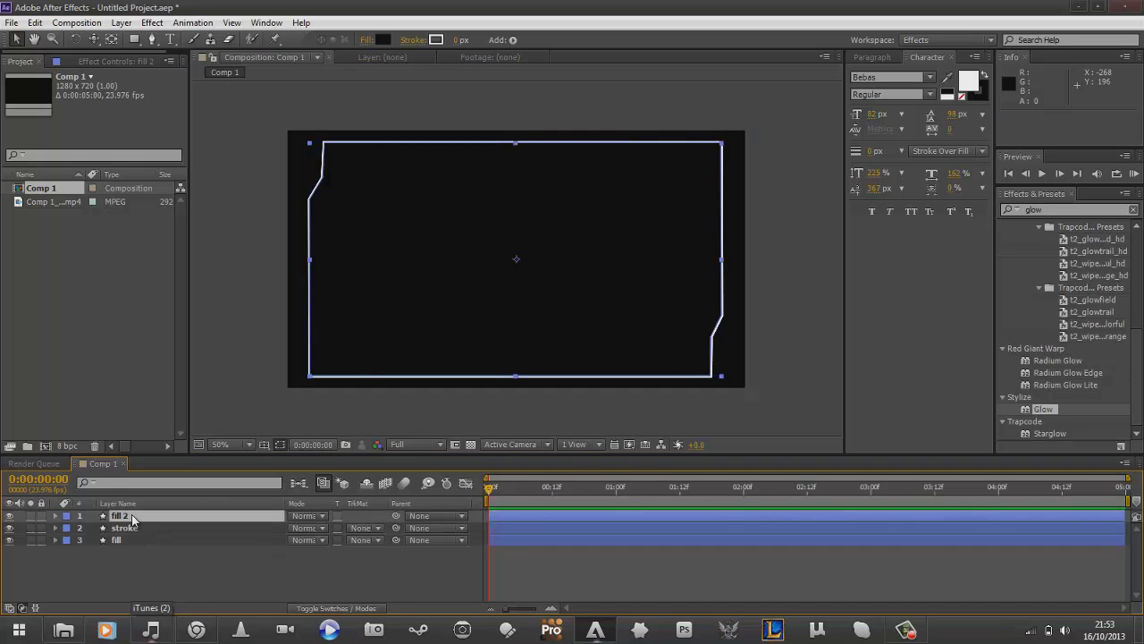
{"action": "key", "text": "Return"}
{"action": "type", "text": "a"}
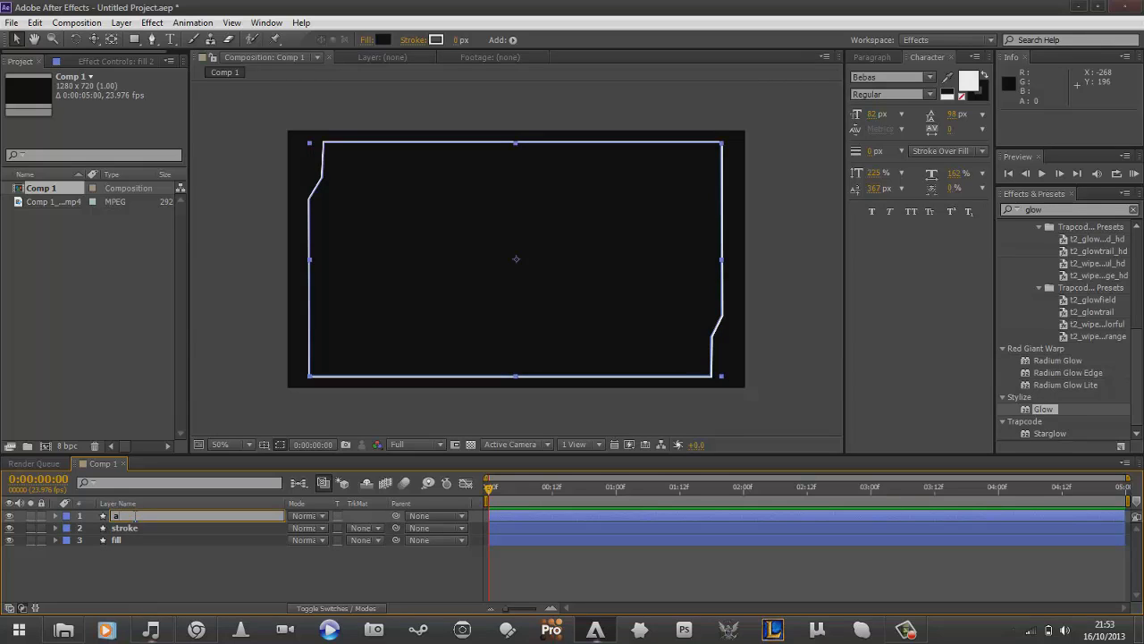
{"action": "type", "text": "lpha"}
{"action": "key", "text": "Return"}
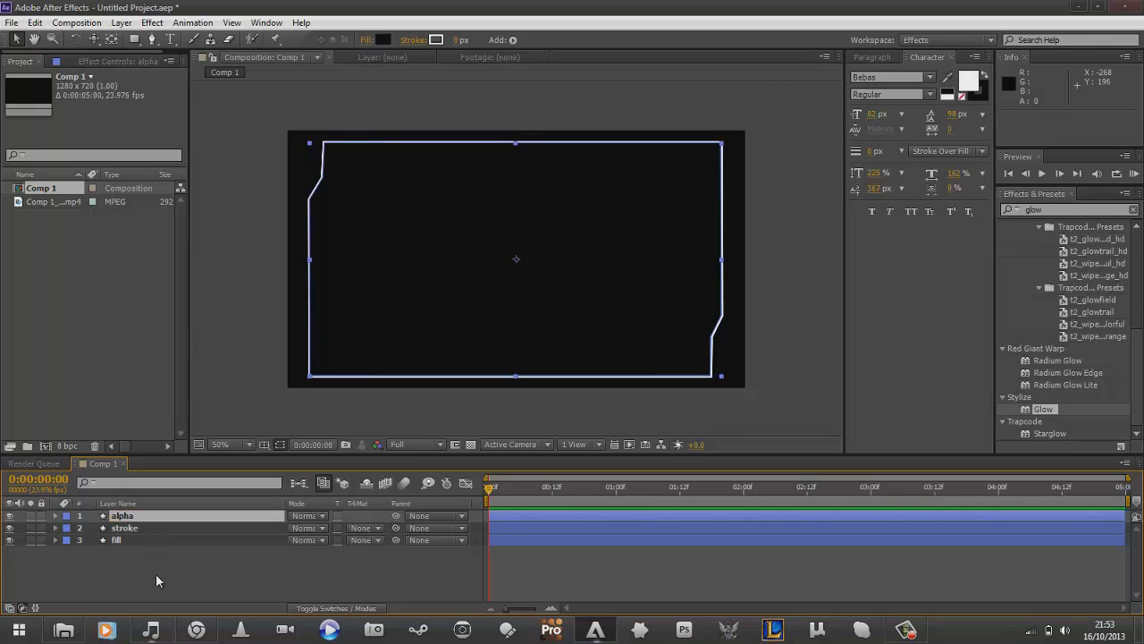
{"action": "left_click", "coordinate": [157, 563]}
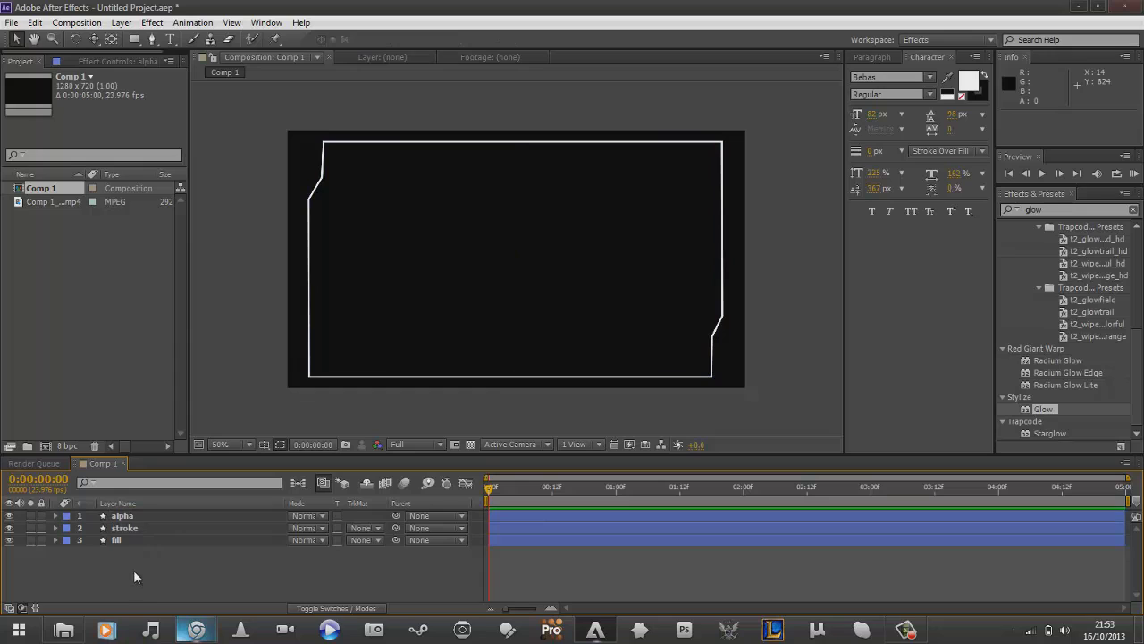
- Pen-draw a closed shape over the frame's upper-left with a diagonal lower edge
{"action": "left_click", "coordinate": [152, 40]}
{"action": "left_click", "coordinate": [292, 420]}
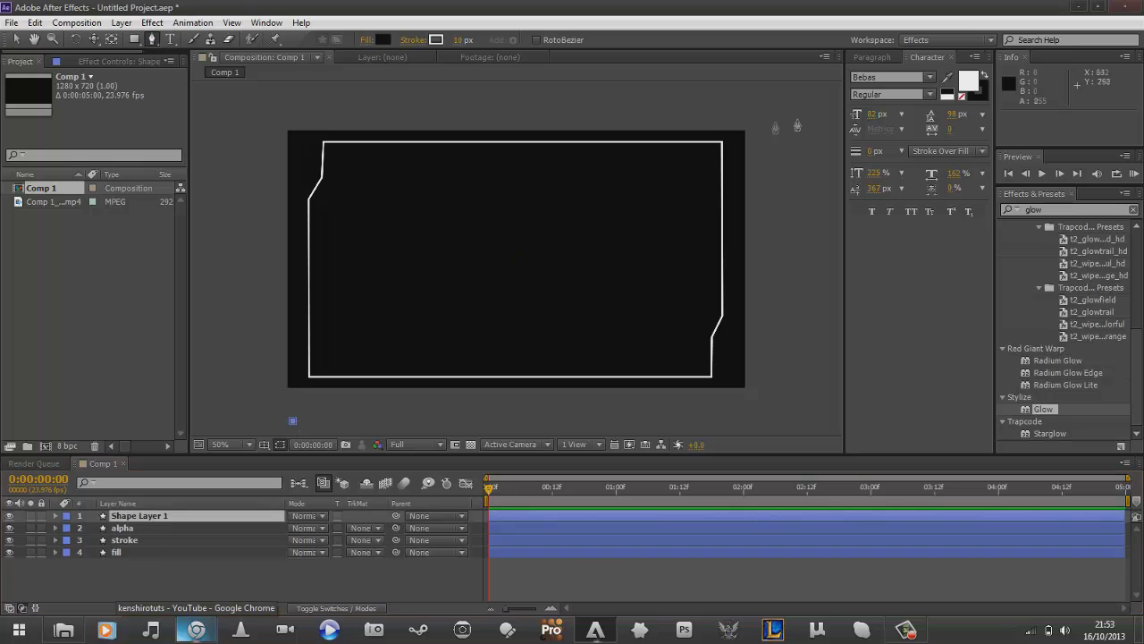
{"action": "left_click_drag", "start_coordinate": [759, 143], "coordinate": [811, 154]}
{"action": "left_click", "coordinate": [749, 101]}
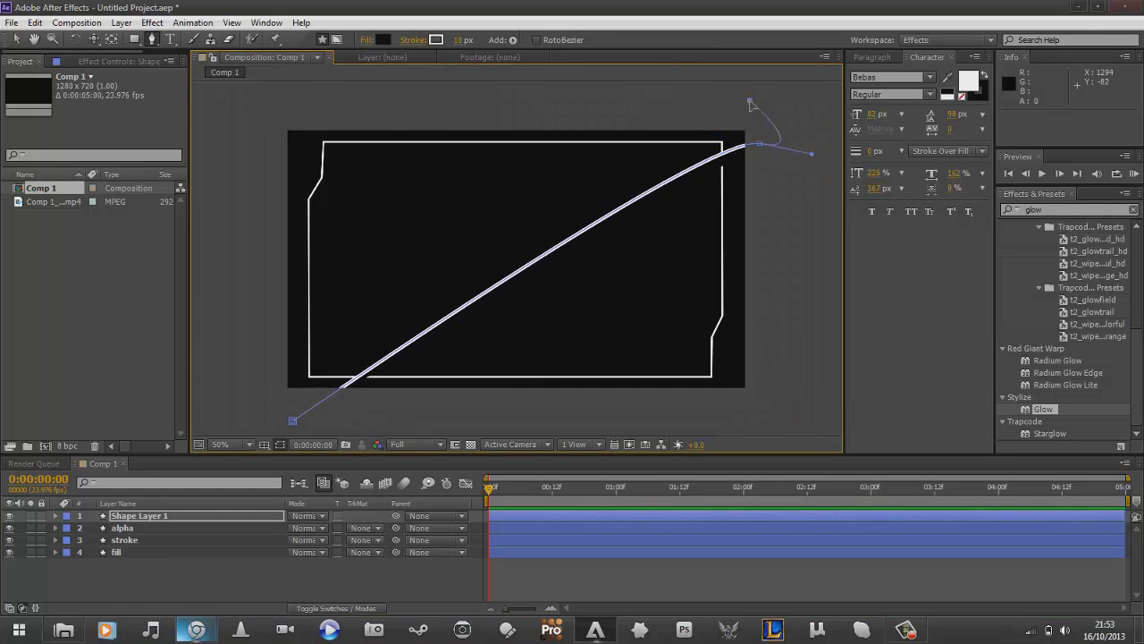
{"action": "left_click", "coordinate": [506, 112]}
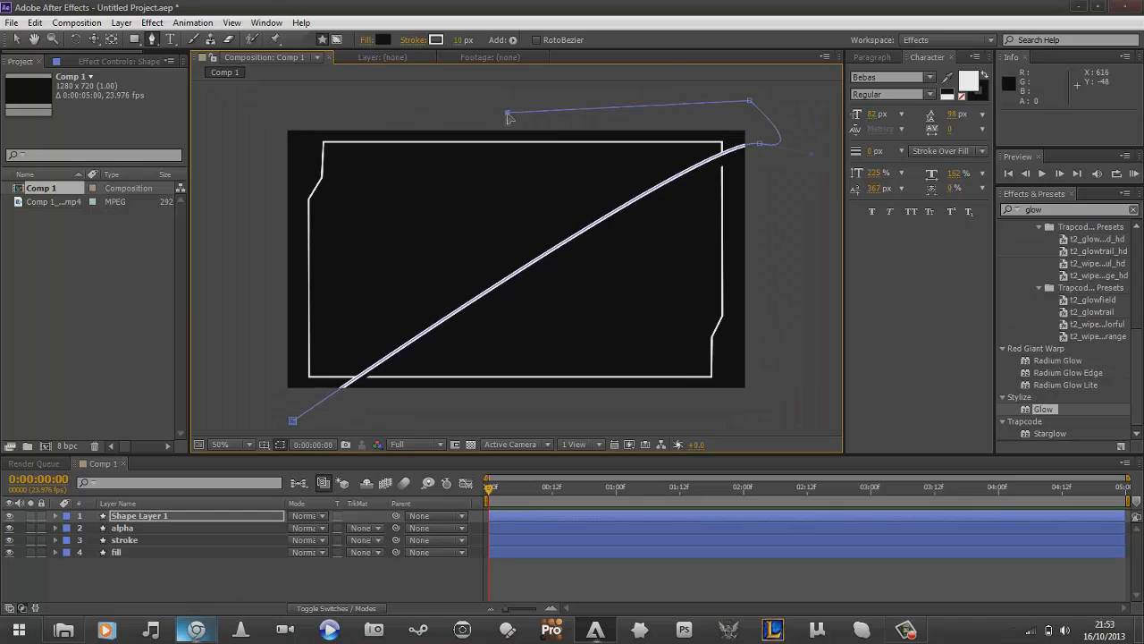
{"action": "left_click", "coordinate": [275, 116]}
{"action": "left_click", "coordinate": [263, 386]}
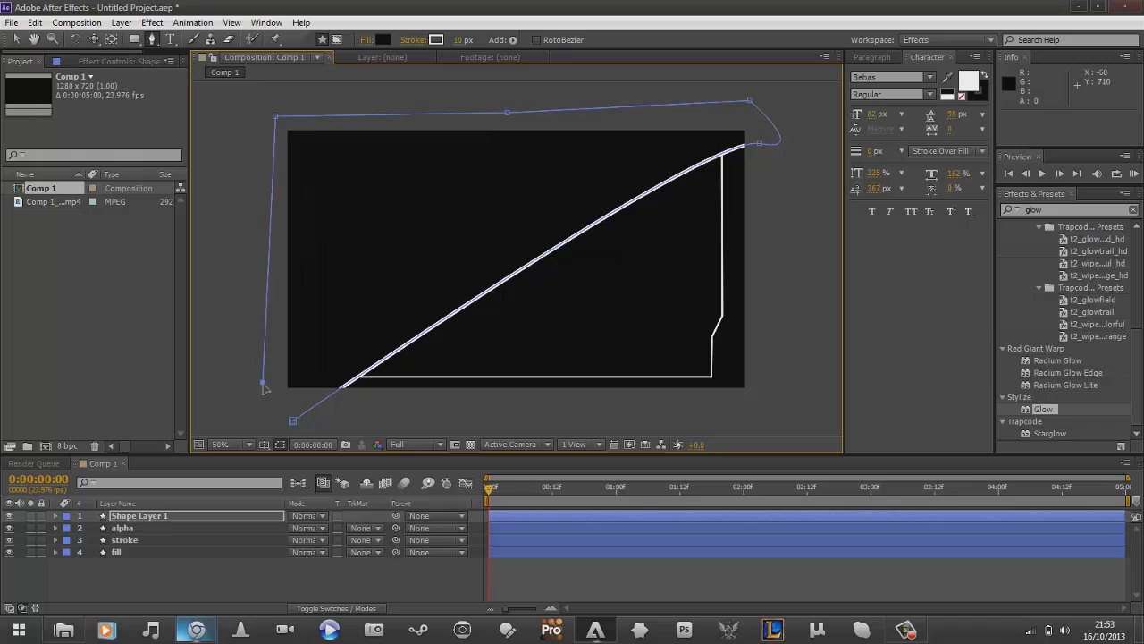
{"action": "left_click", "coordinate": [292, 421]}
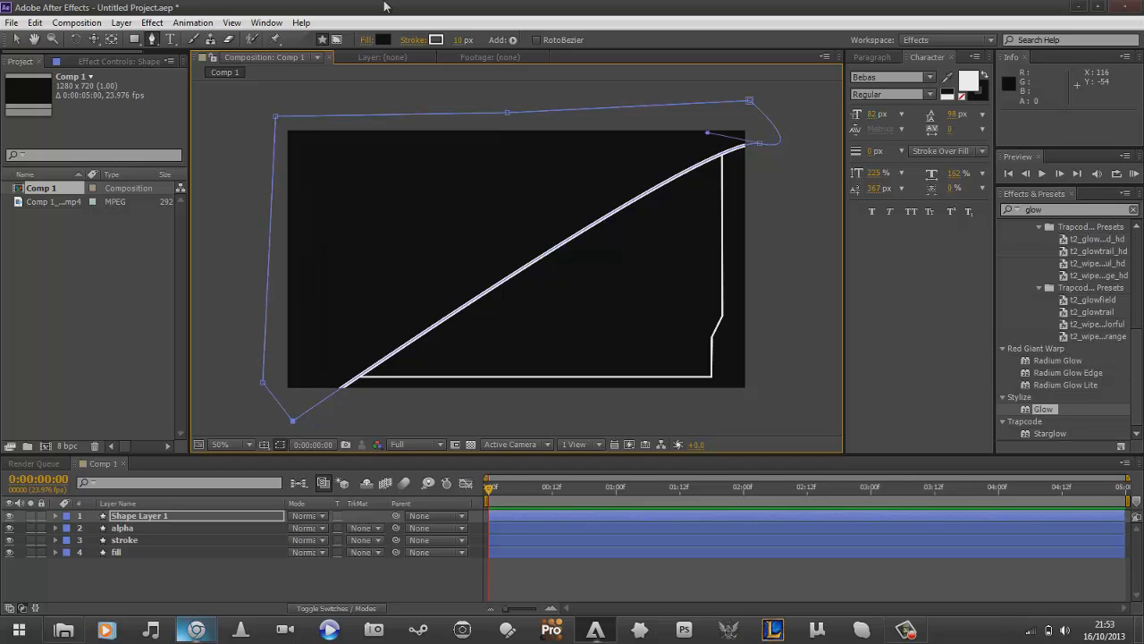
- Give the new shape a 0 px stroke and white fill, placed beneath the stroke layer
{"action": "left_click", "coordinate": [463, 39]}
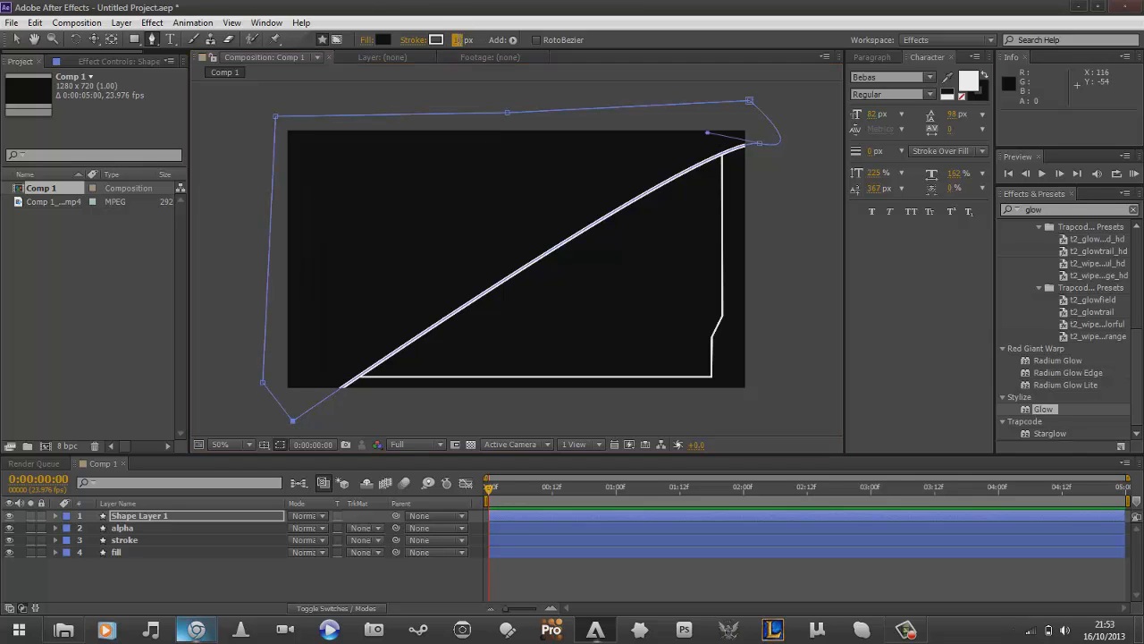
{"action": "double_click", "coordinate": [523, 109]}
{"action": "key", "text": "Return"}
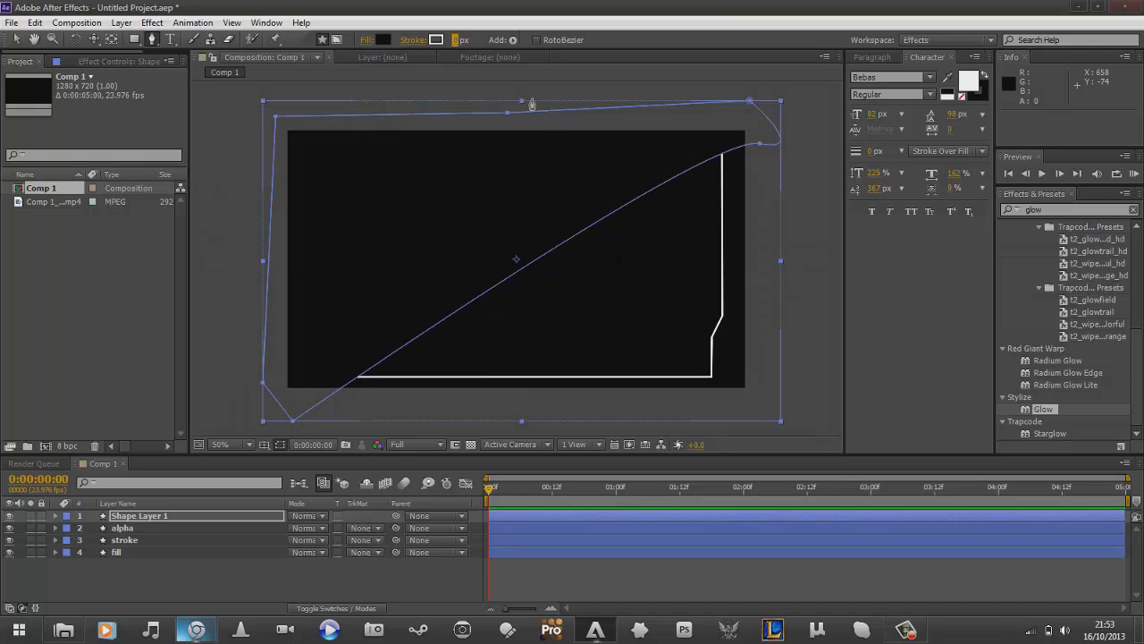
{"action": "left_click", "coordinate": [385, 40]}
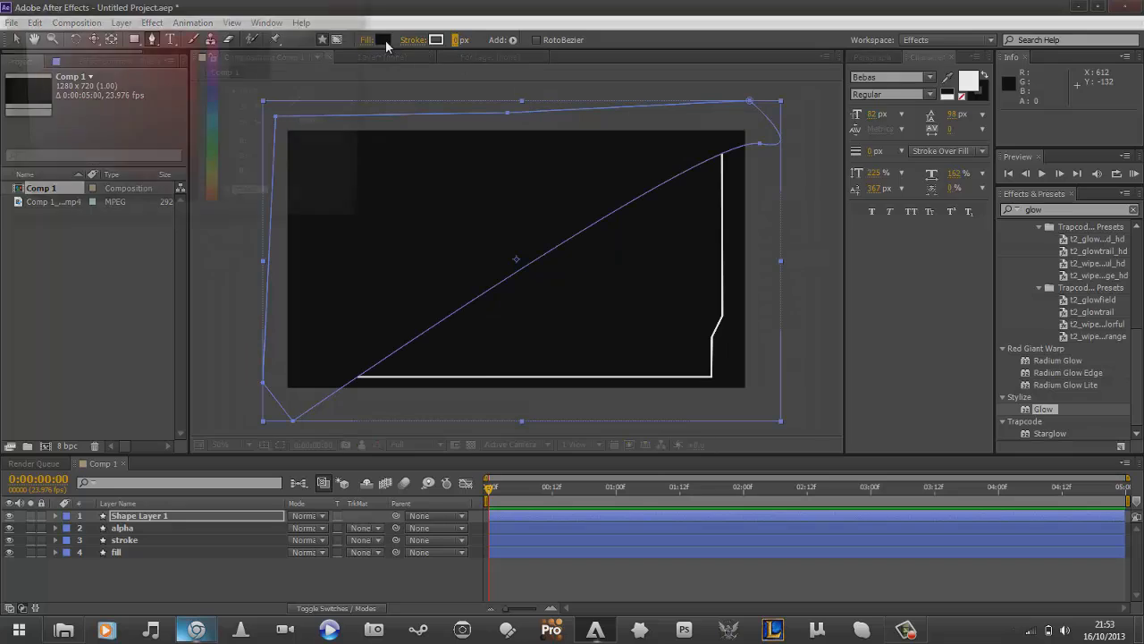
{"action": "left_click", "coordinate": [43, 32]}
{"action": "left_click", "coordinate": [15, 31]}
{"action": "left_click", "coordinate": [328, 33]}
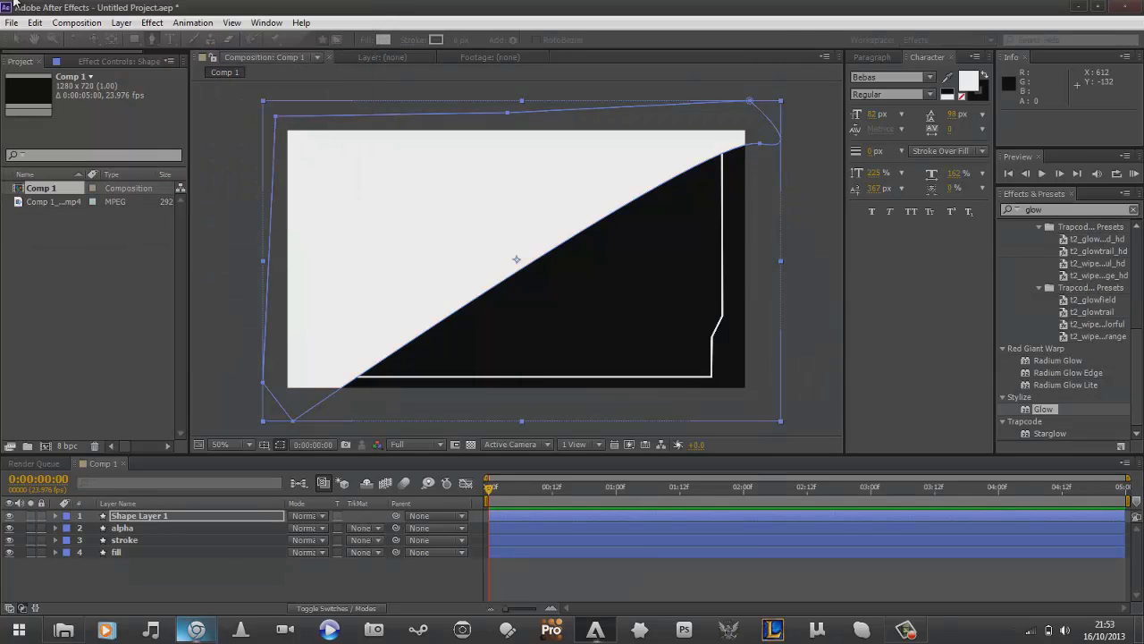
{"action": "left_click_drag", "start_coordinate": [136, 507], "coordinate": [155, 546]}
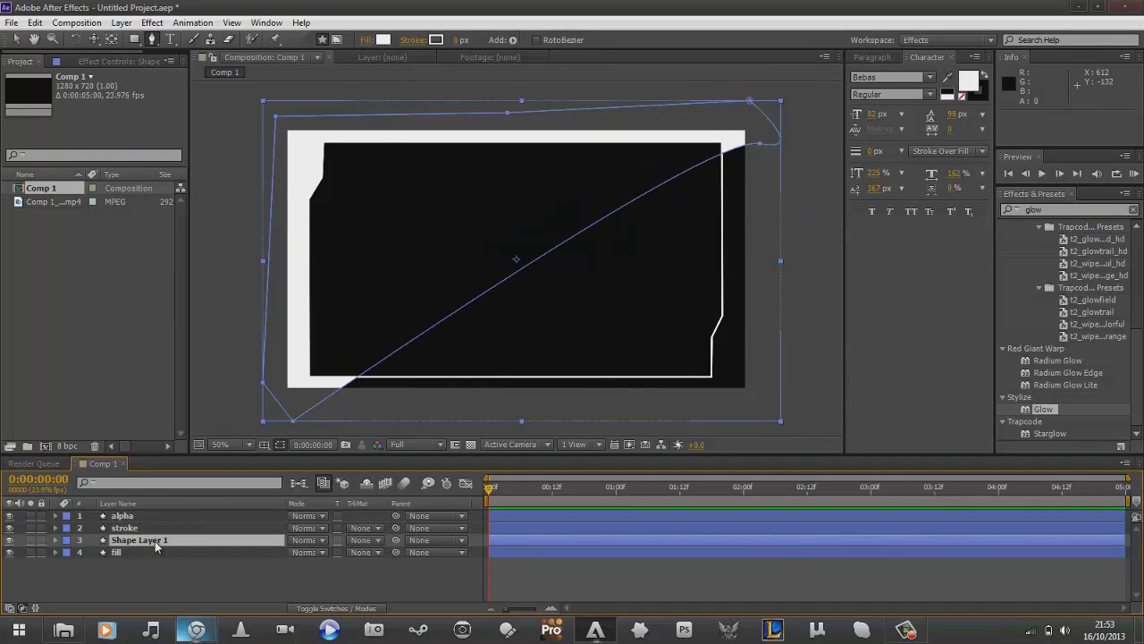
{"action": "left_click", "coordinate": [127, 516]}
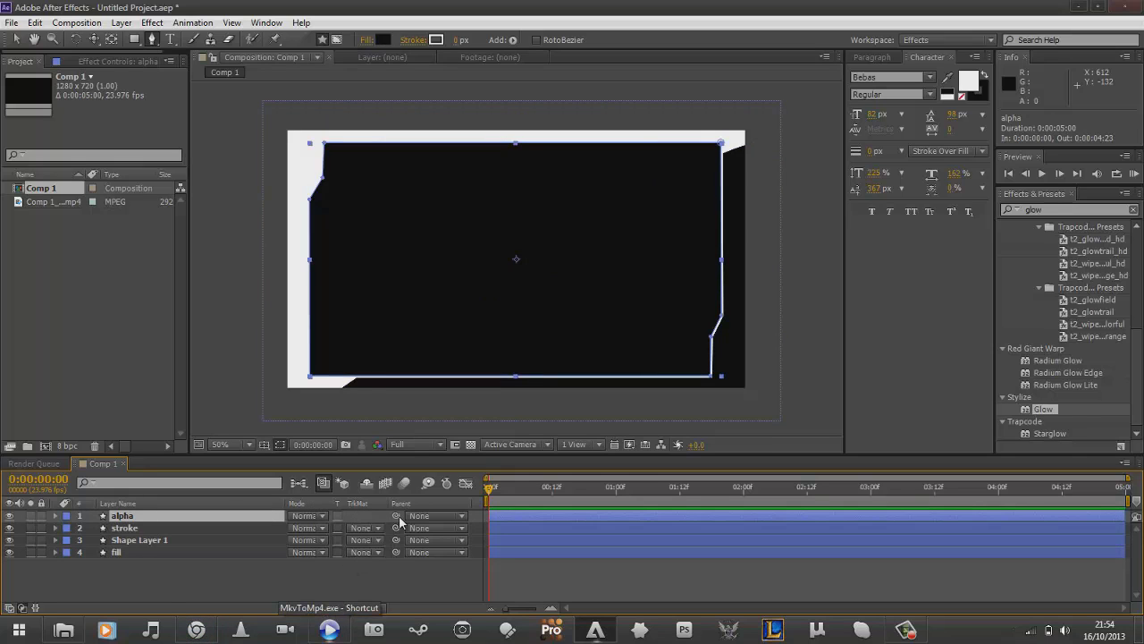
- Set the alpha layer's mode to Stencil Alpha and rename Shape Layer 1 to higlight
{"action": "left_click", "coordinate": [307, 520]}
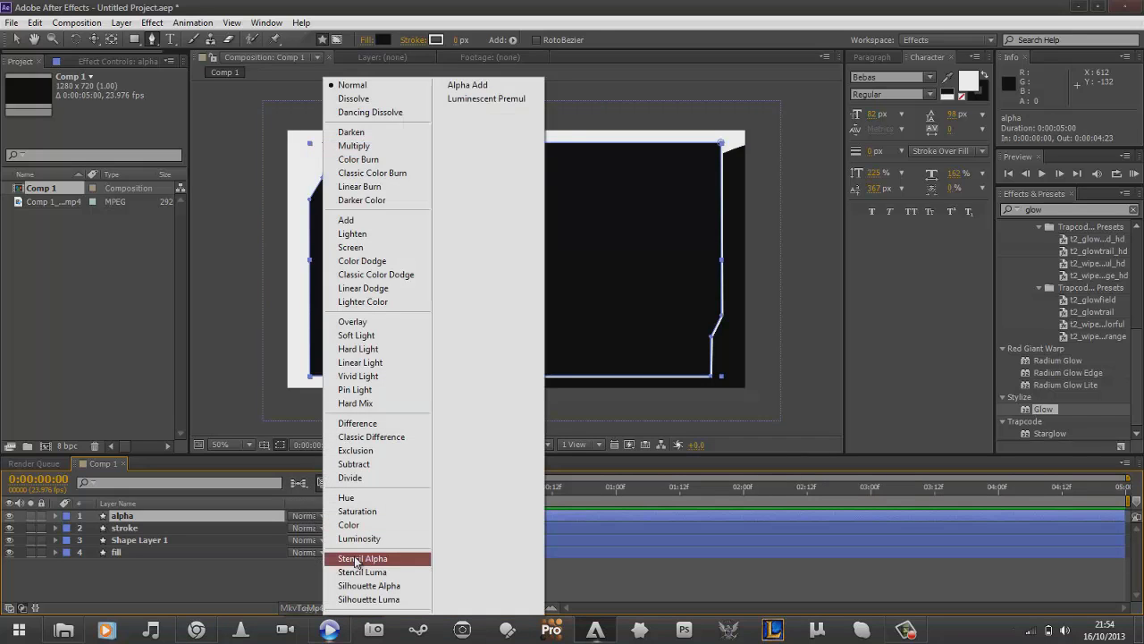
{"action": "left_click", "coordinate": [355, 558]}
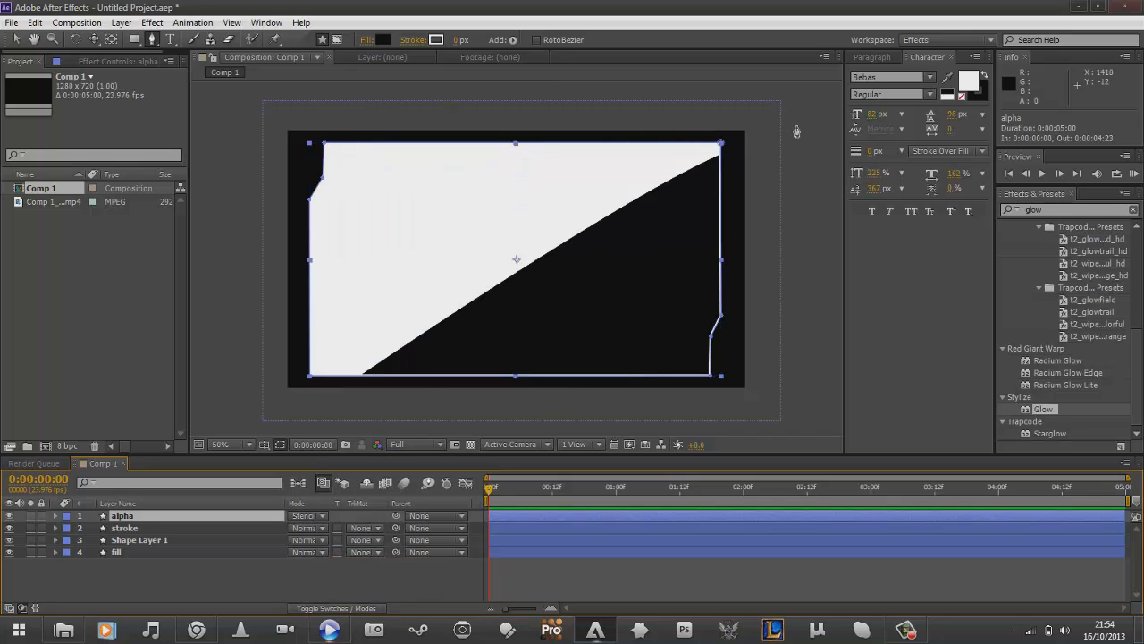
{"action": "left_click", "coordinate": [204, 539]}
{"action": "key", "text": "Return"}
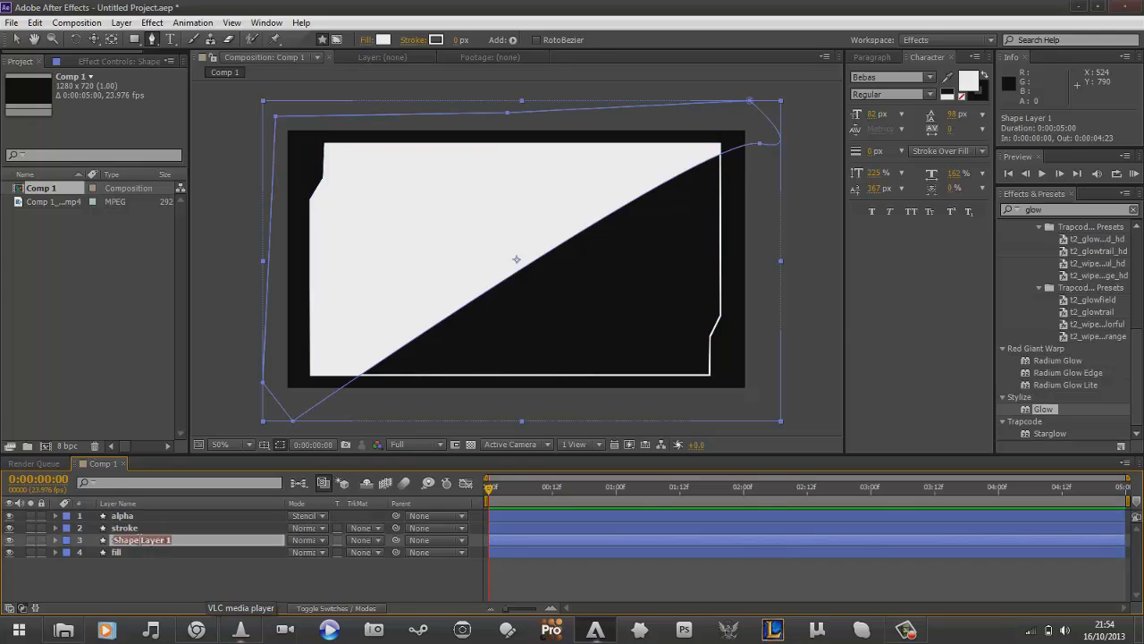
{"action": "type", "text": "hig"}
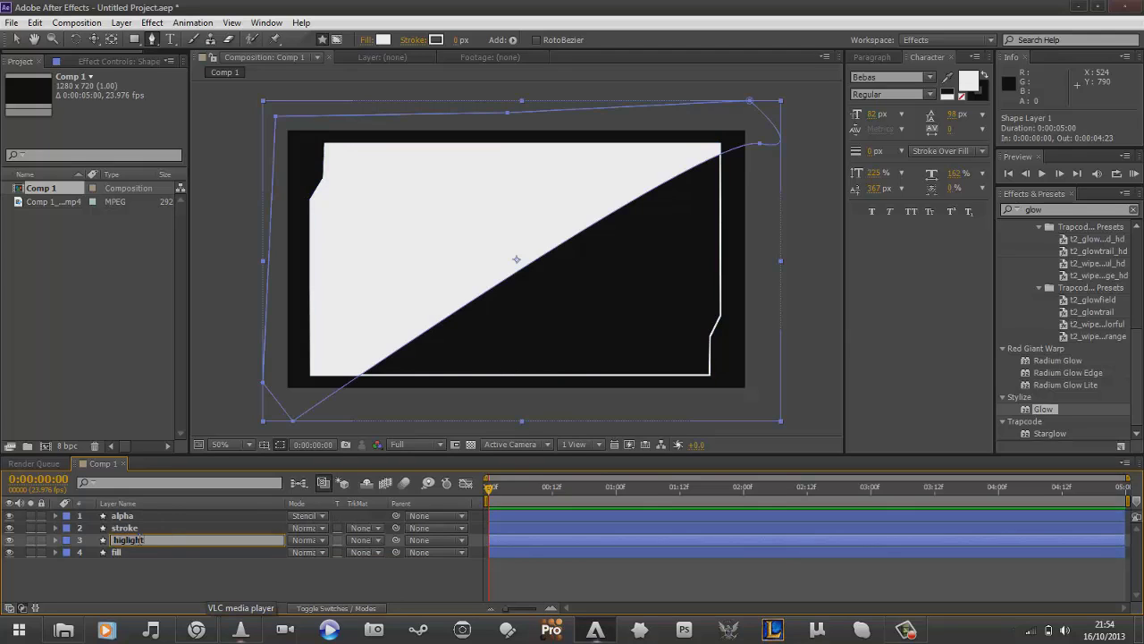
{"action": "type", "text": "light"}
{"action": "key", "text": "Return"}
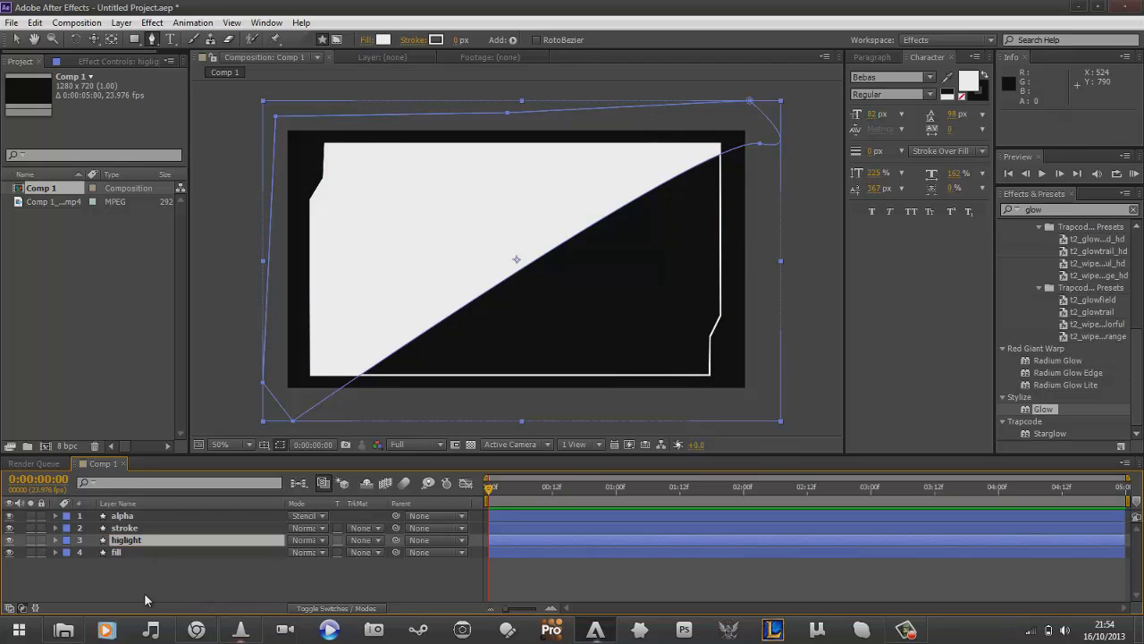
- Lower the higlight layer's opacity to 15%
{"action": "key", "text": "t"}
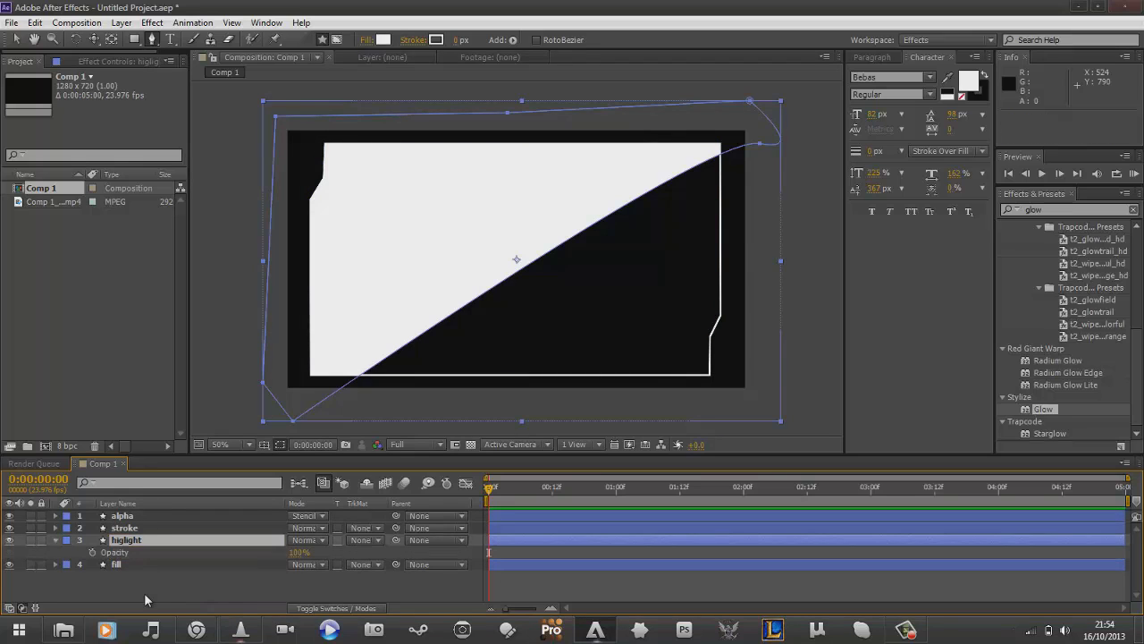
{"action": "left_click", "coordinate": [300, 554]}
{"action": "type", "text": "15"}
{"action": "key", "text": "Return"}
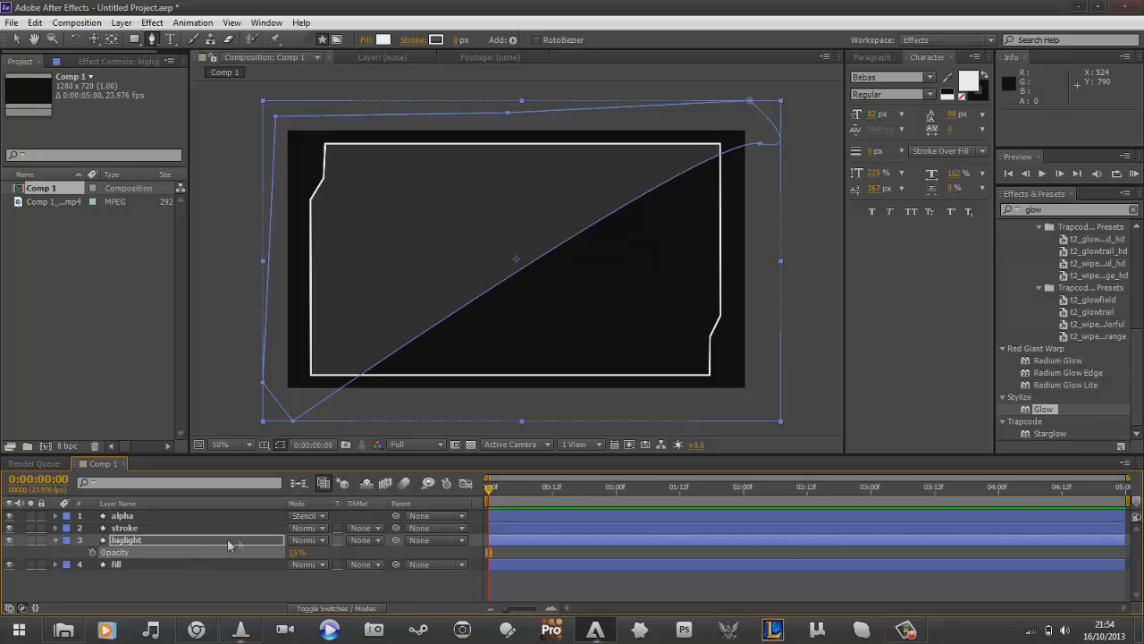
{"action": "left_click", "coordinate": [320, 584]}
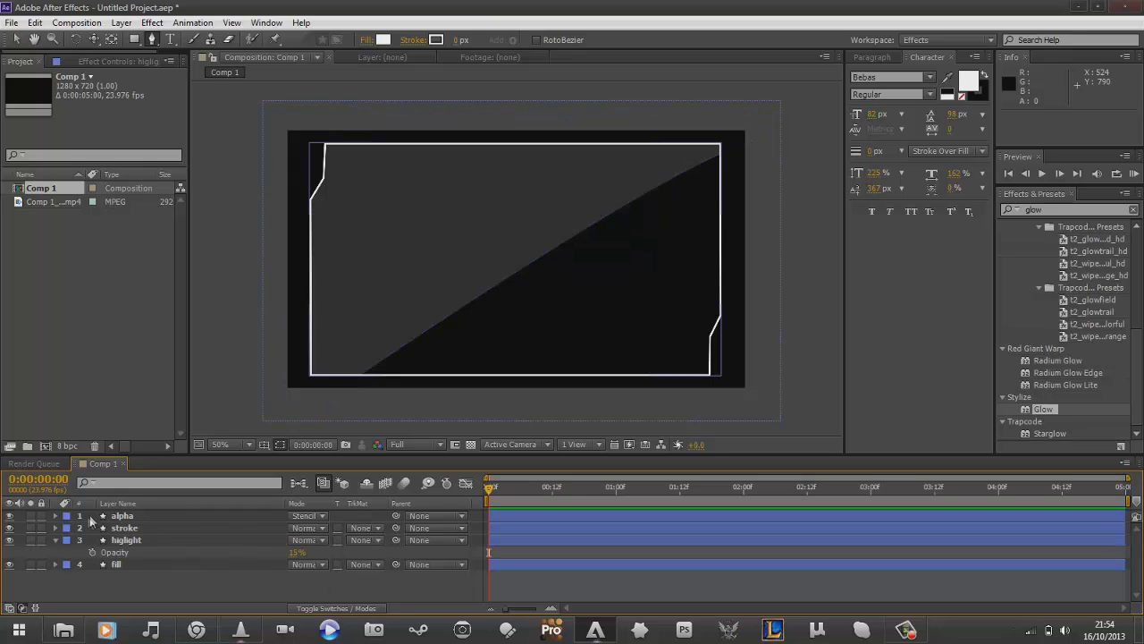
{"action": "left_click", "coordinate": [55, 540]}
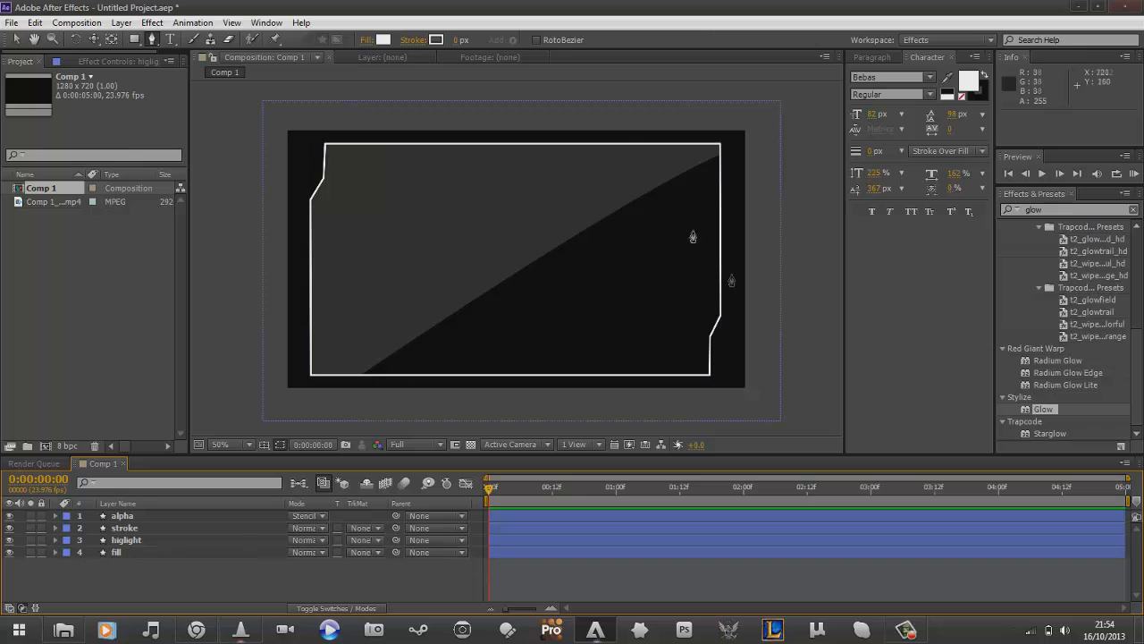
{"action": "left_click", "coordinate": [562, 518]}
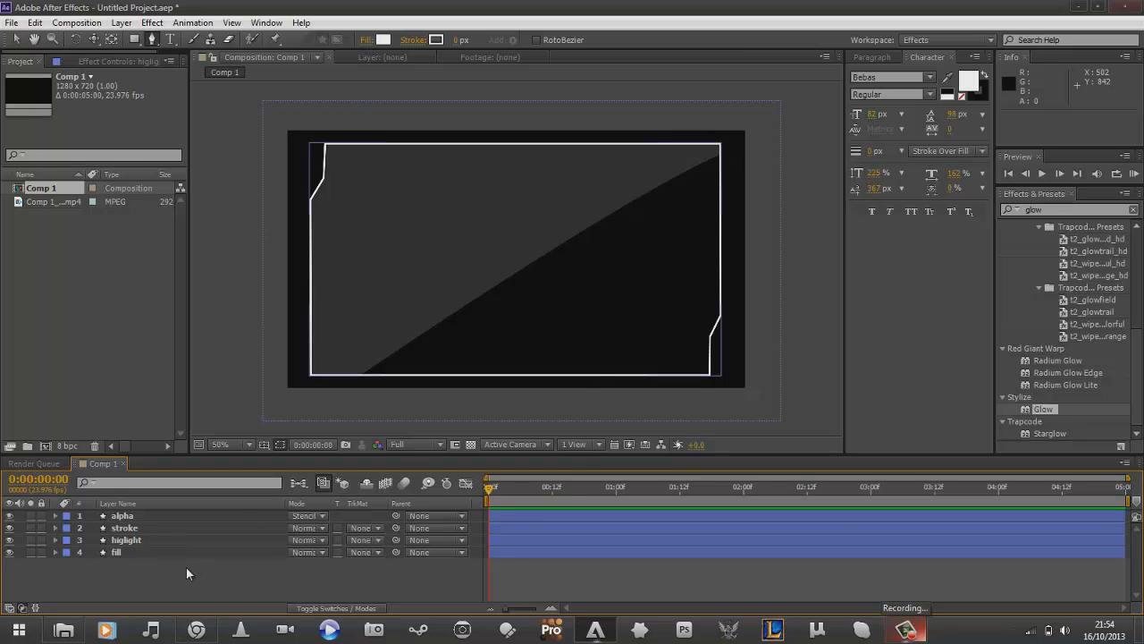
- Apply the Fractal Noise effect to the stroke layer
{"action": "left_click", "coordinate": [1045, 208]}
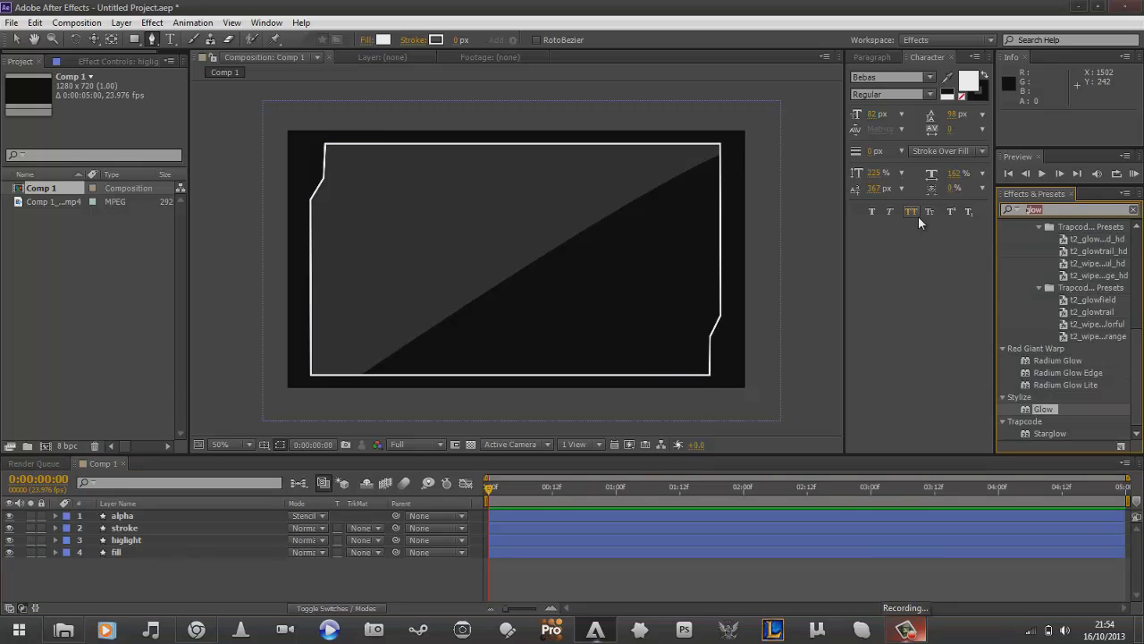
{"action": "type", "text": "fracta"}
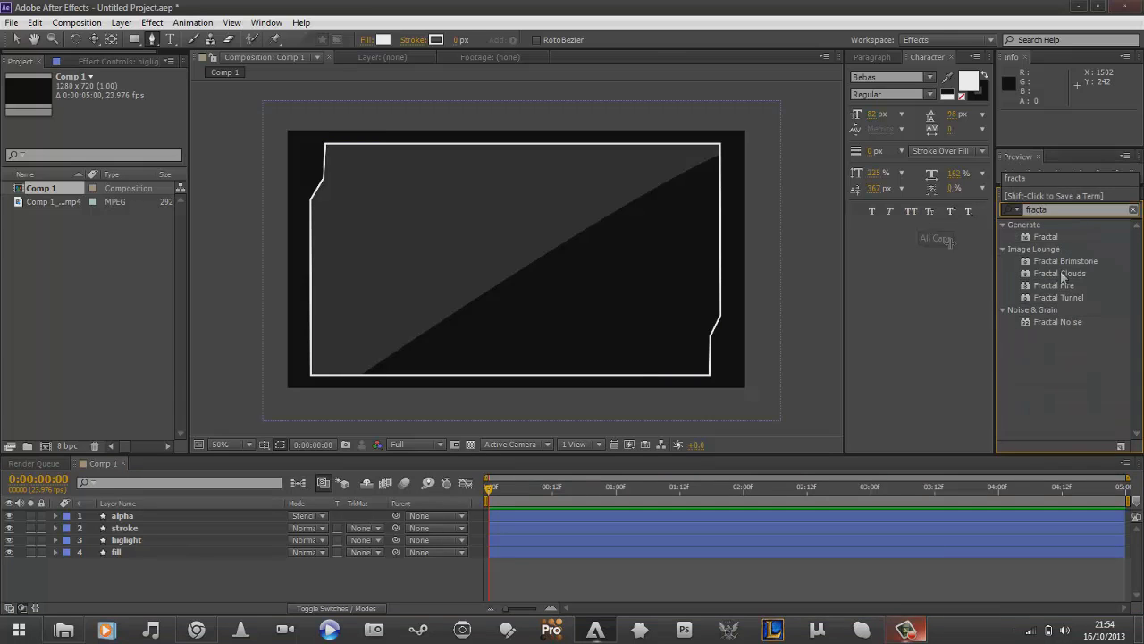
{"action": "mouse_move", "coordinate": [1077, 319]}
{"action": "left_mouse_down"}
{"action": "mouse_move", "coordinate": [1090, 329]}
{"action": "mouse_move", "coordinate": [572, 465]}
{"action": "mouse_move", "coordinate": [134, 541]}
{"action": "mouse_move", "coordinate": [147, 539]}
{"action": "mouse_move", "coordinate": [139, 529]}
{"action": "left_mouse_up"}
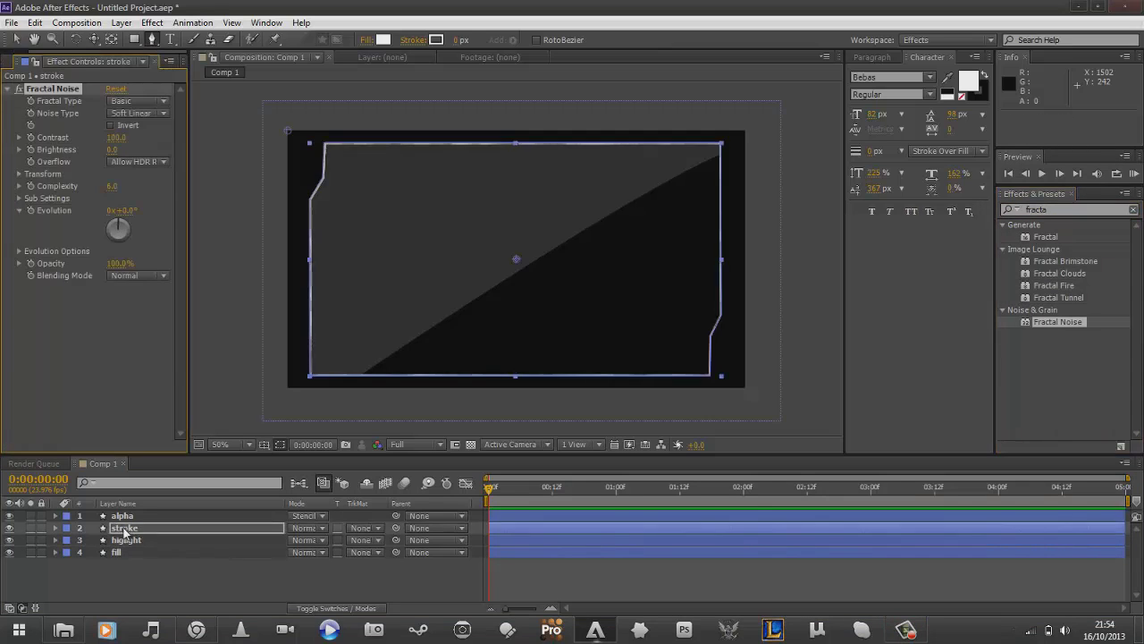
{"action": "key", "text": "v"}
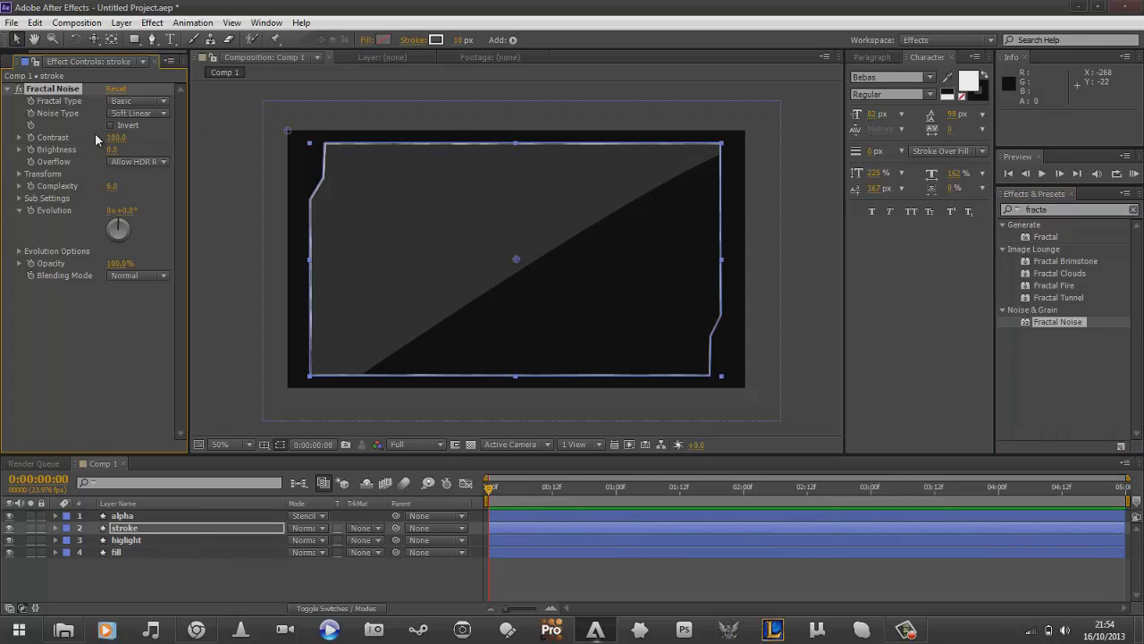
{"action": "left_click", "coordinate": [219, 400]}
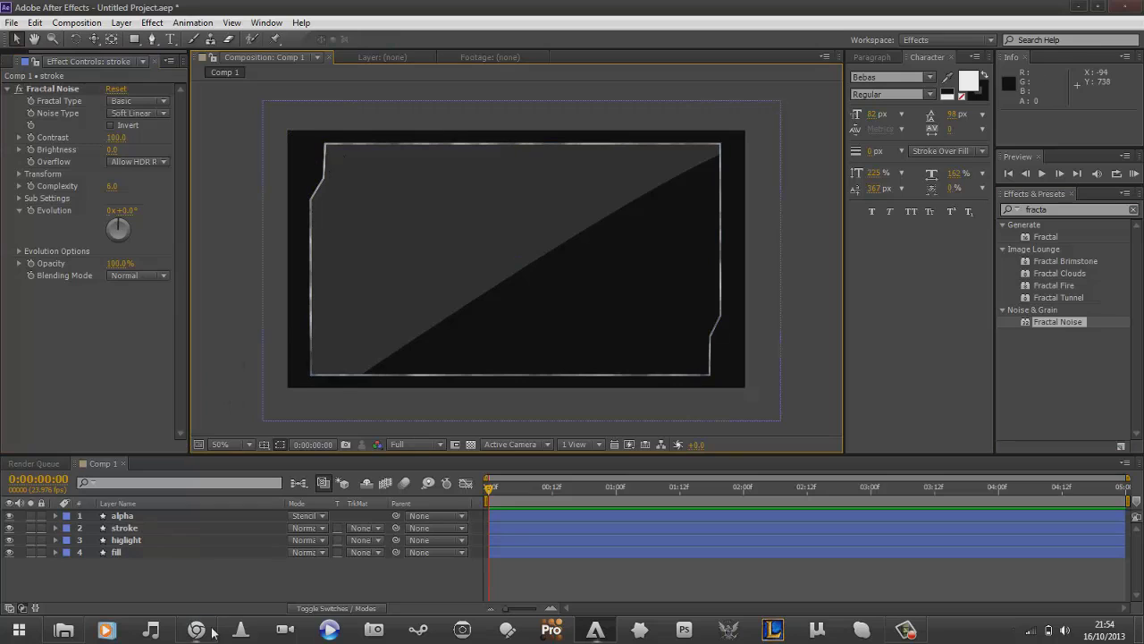
- Drive Fractal Noise Evolution with time*356, scrub to preview, and return to the start
{"action": "left_click", "coordinate": [31, 211], "text": "alt"}
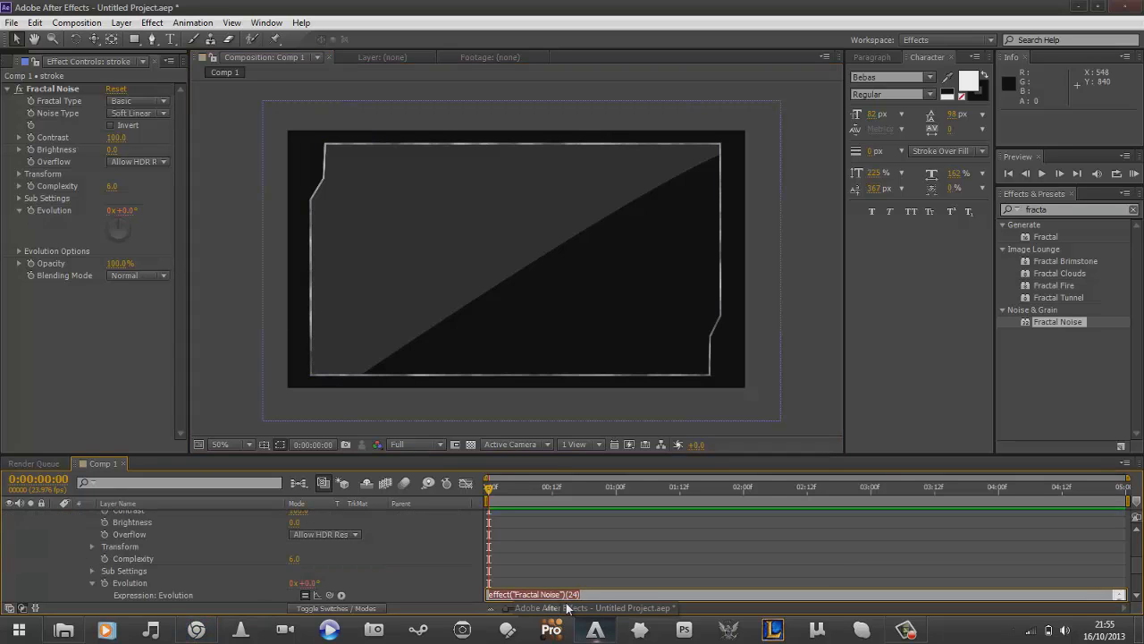
{"action": "type", "text": "time*"}
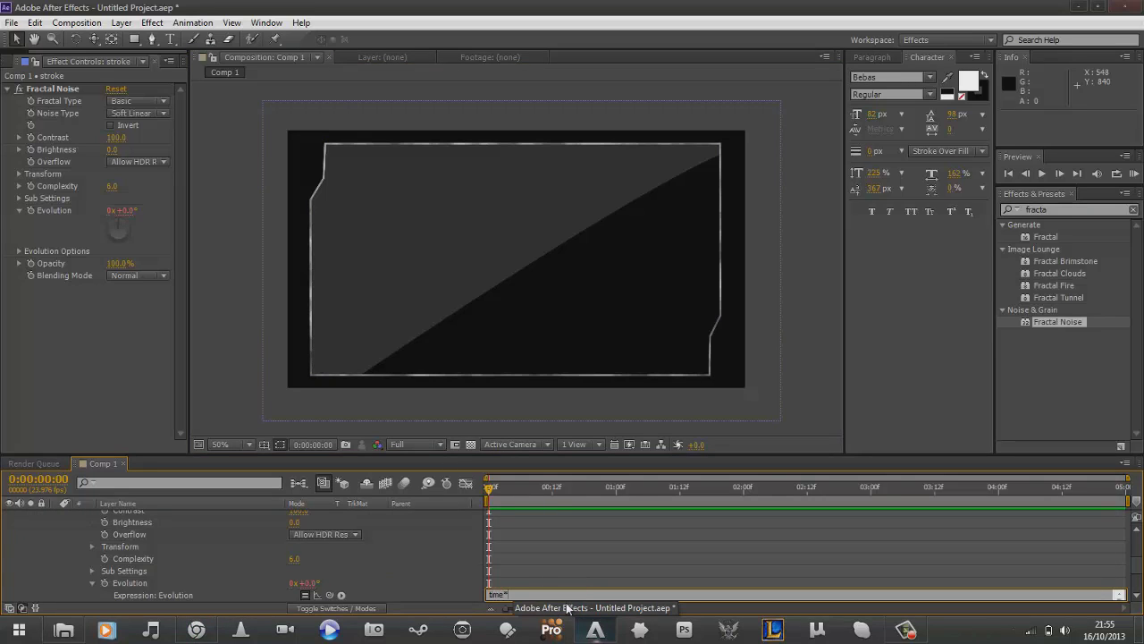
{"action": "type", "text": "356"}
{"action": "left_click", "coordinate": [625, 569]}
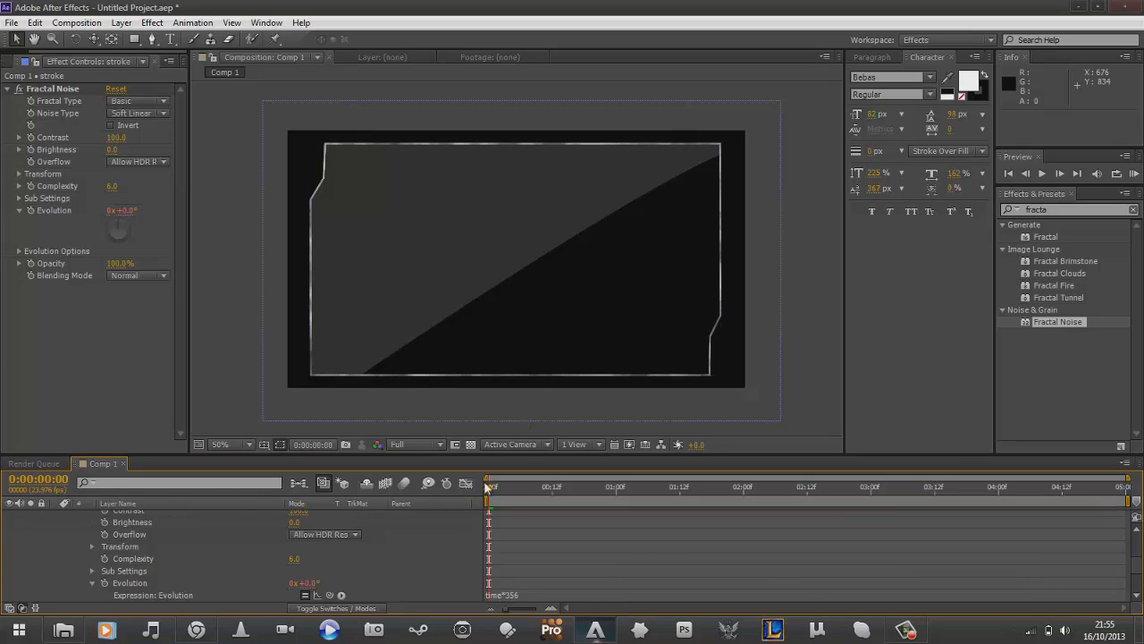
{"action": "left_click_drag", "start_coordinate": [495, 490], "coordinate": [674, 499]}
{"action": "left_click", "coordinate": [884, 483]}
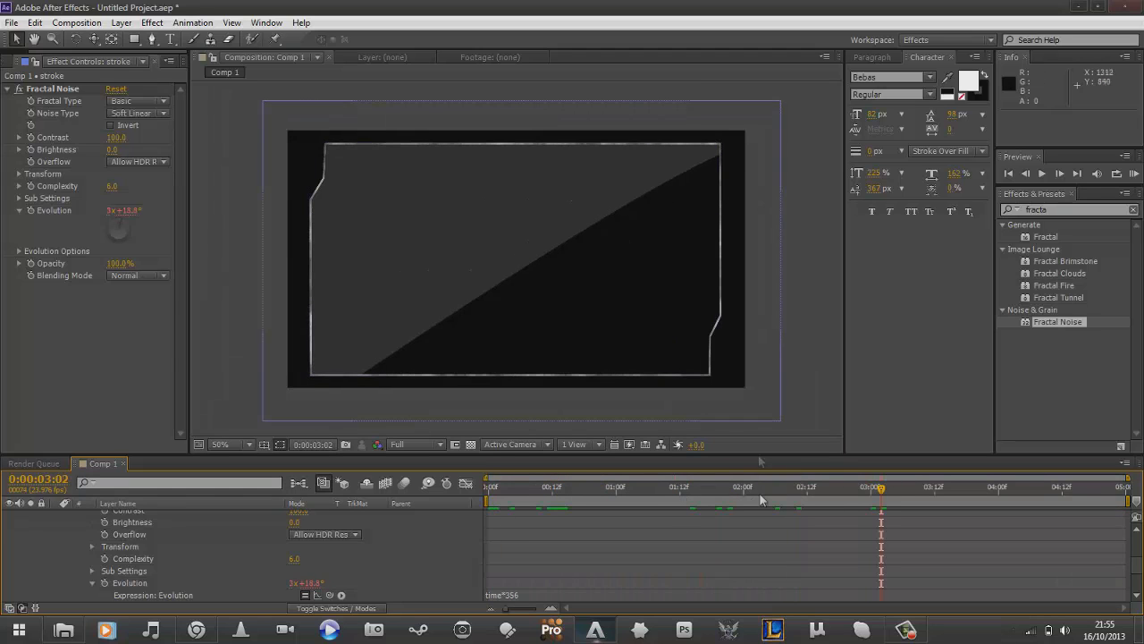
{"action": "left_click_drag", "start_coordinate": [762, 495], "coordinate": [844, 501]}
{"action": "left_click_drag", "start_coordinate": [681, 507], "coordinate": [552, 511]}
{"action": "left_click_drag", "start_coordinate": [723, 506], "coordinate": [479, 506]}
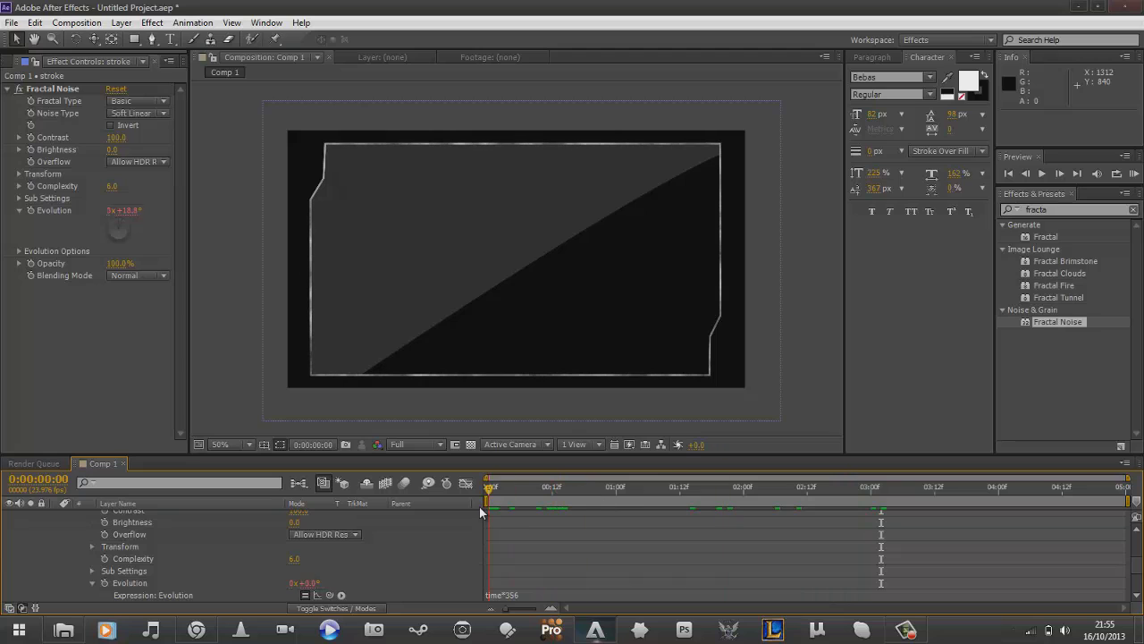
{"action": "scroll", "coordinate": [128, 547], "scroll_direction": "up", "scroll_amount": 3}
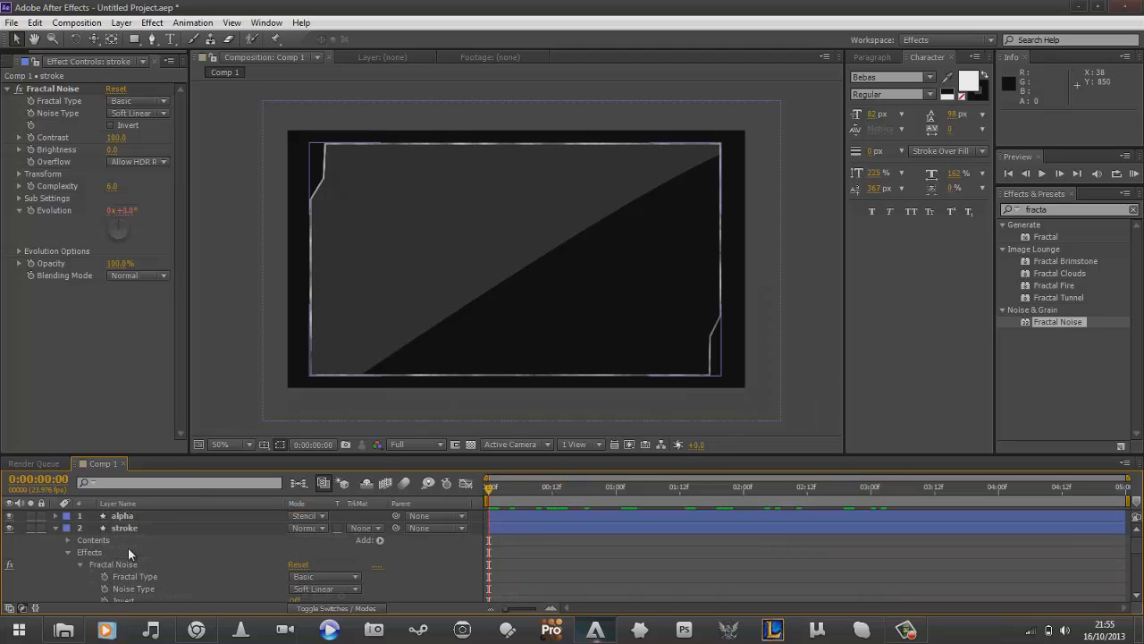
- Apply the Tint effect to the stroke layer
{"action": "left_click", "coordinate": [56, 529]}
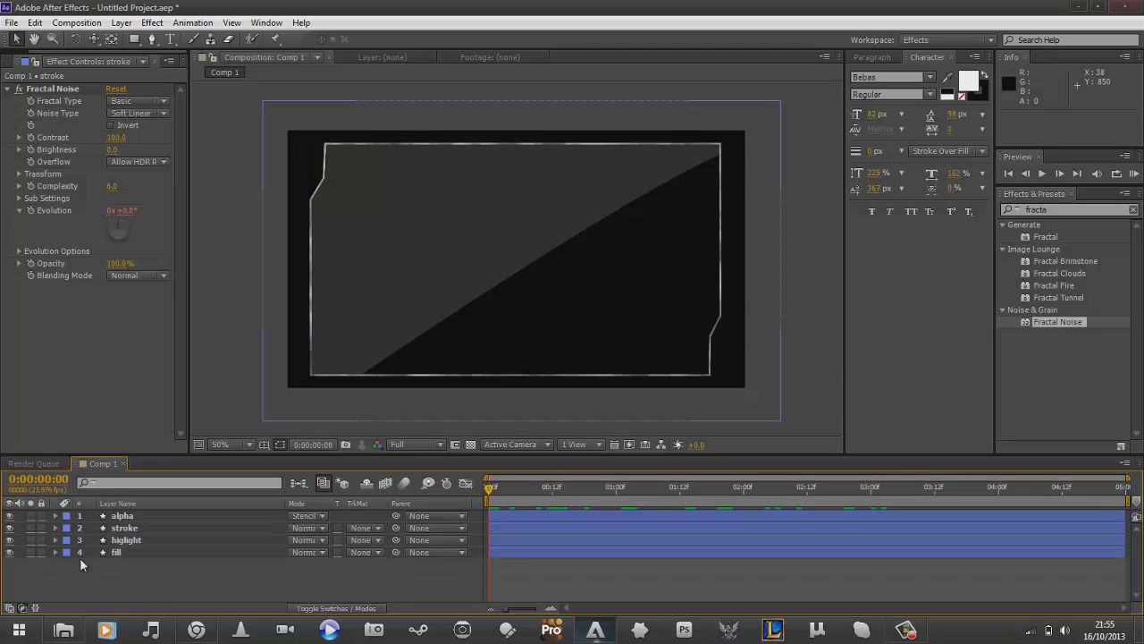
{"action": "left_click", "coordinate": [122, 525]}
{"action": "double_click", "coordinate": [1056, 207]}
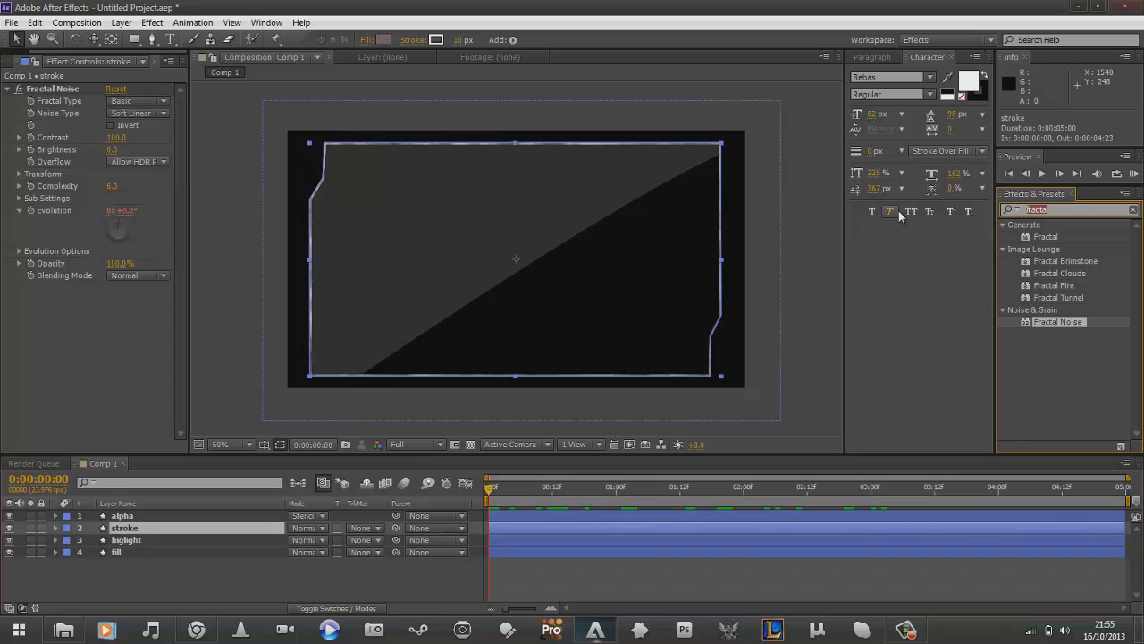
{"action": "type", "text": "tint"}
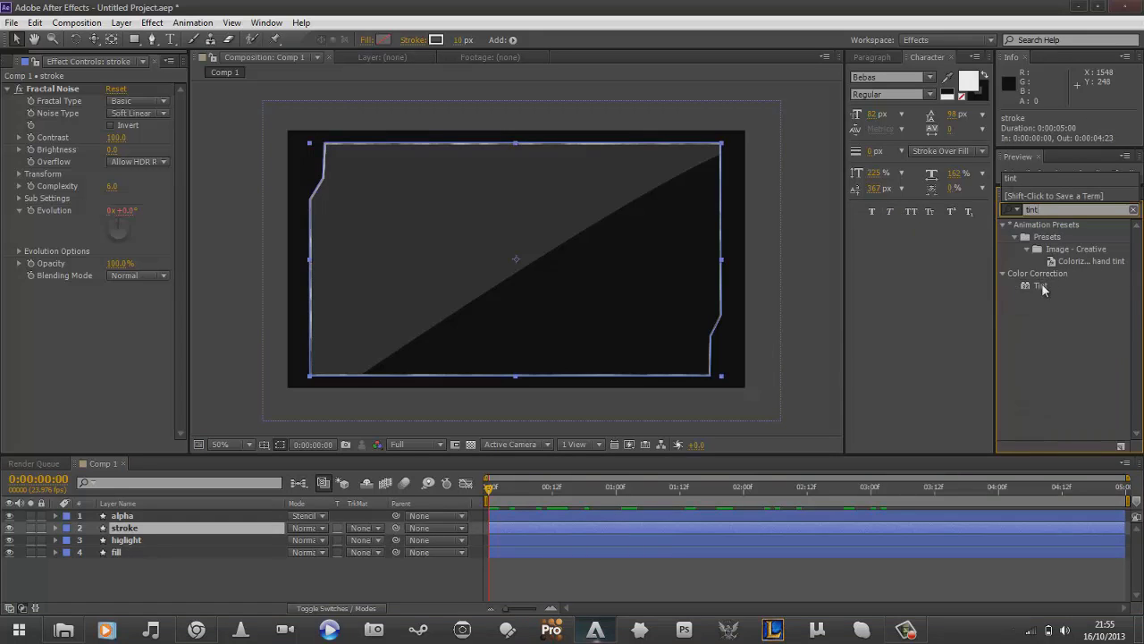
{"action": "left_click_drag", "start_coordinate": [1040, 285], "coordinate": [78, 362]}
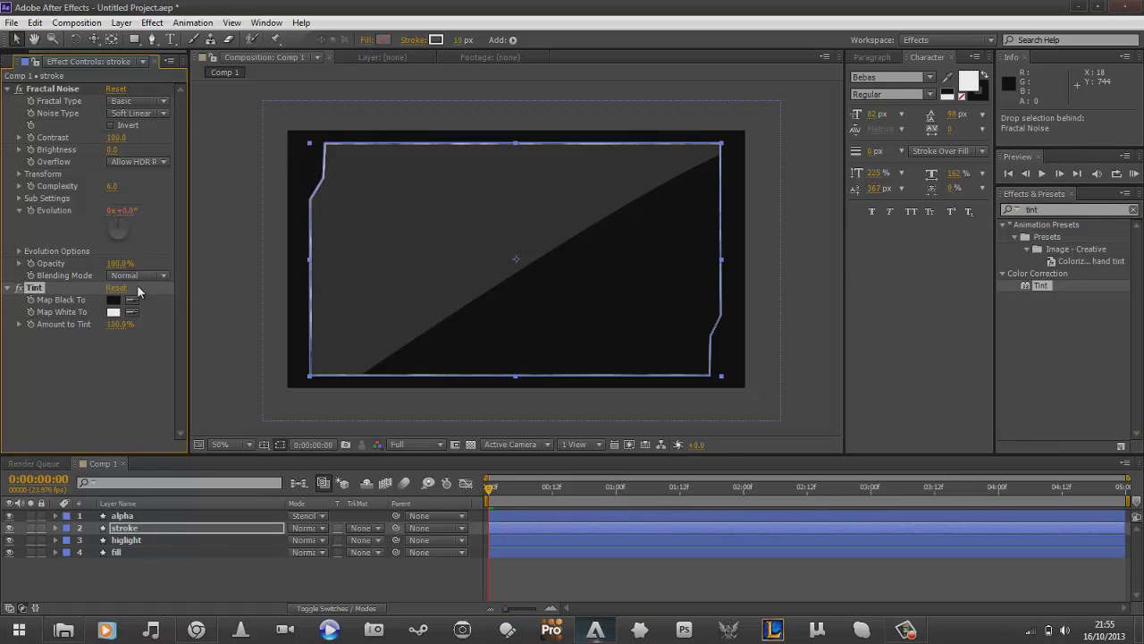
- Set Tint's Map Black To colour to orange (C0752B)
{"action": "left_click", "coordinate": [114, 300]}
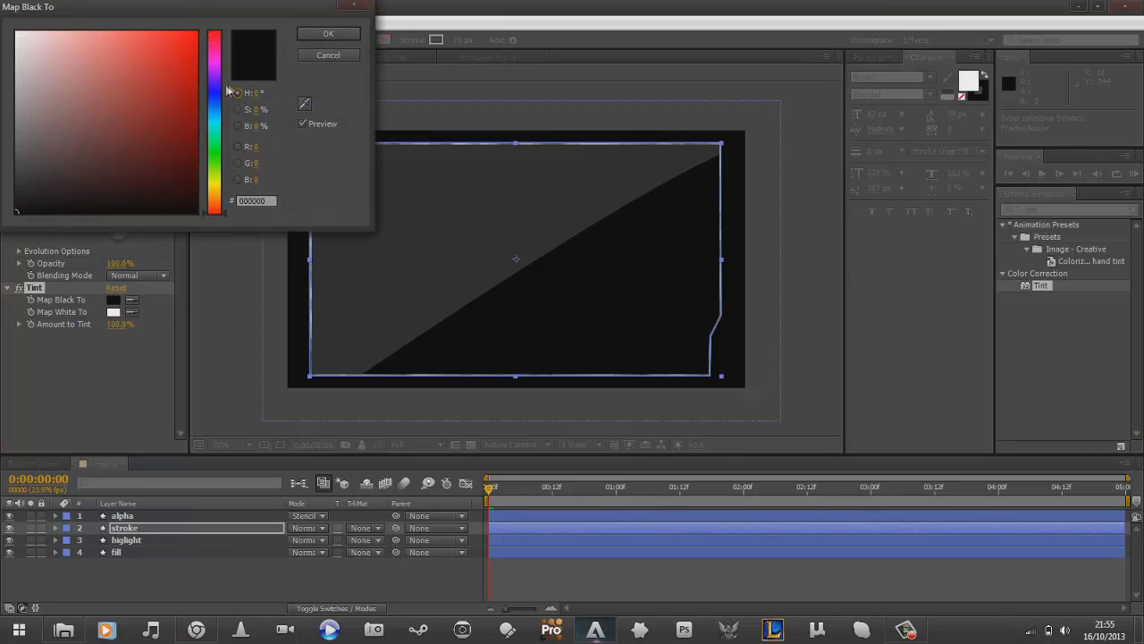
{"action": "left_click", "coordinate": [217, 150]}
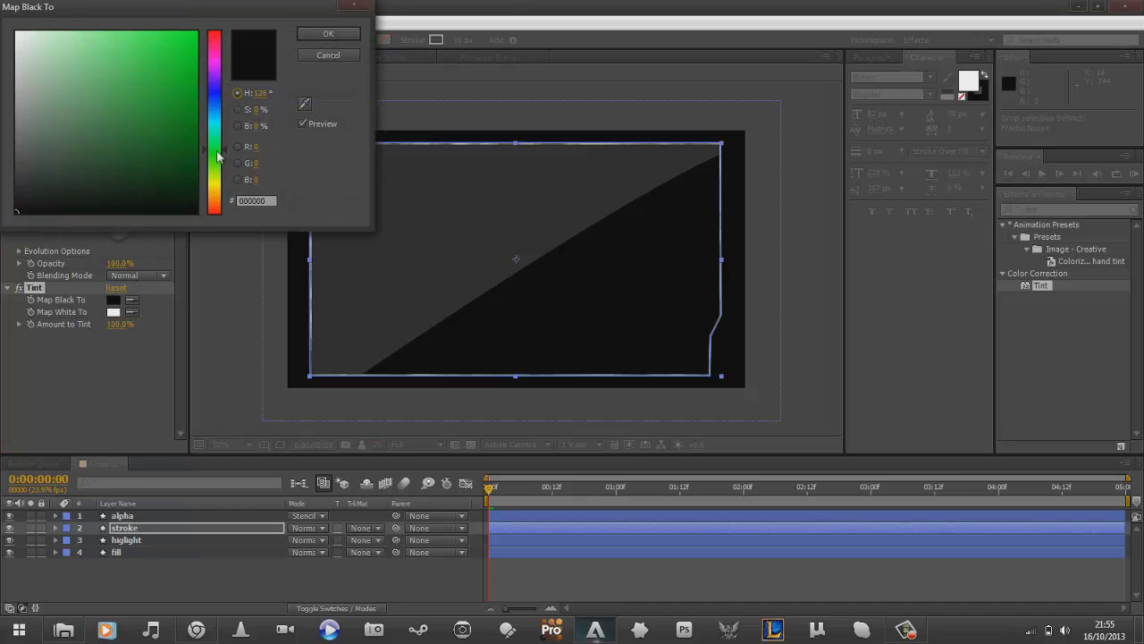
{"action": "left_click_drag", "start_coordinate": [217, 156], "coordinate": [225, 207]}
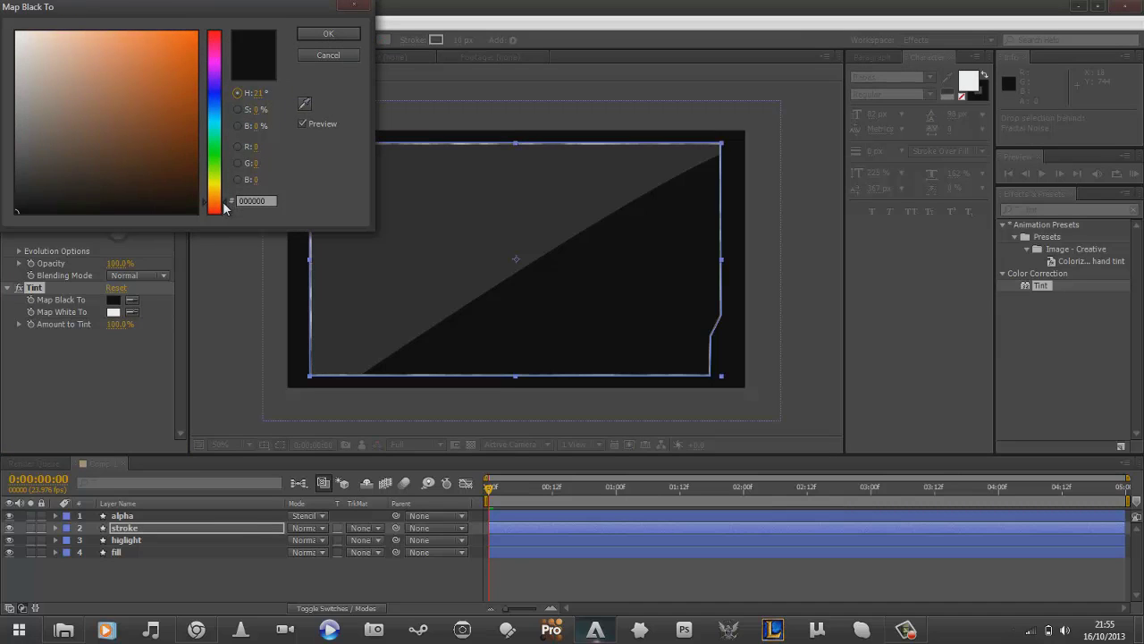
{"action": "left_click_drag", "start_coordinate": [143, 51], "coordinate": [157, 76]}
{"action": "key", "text": "Return"}
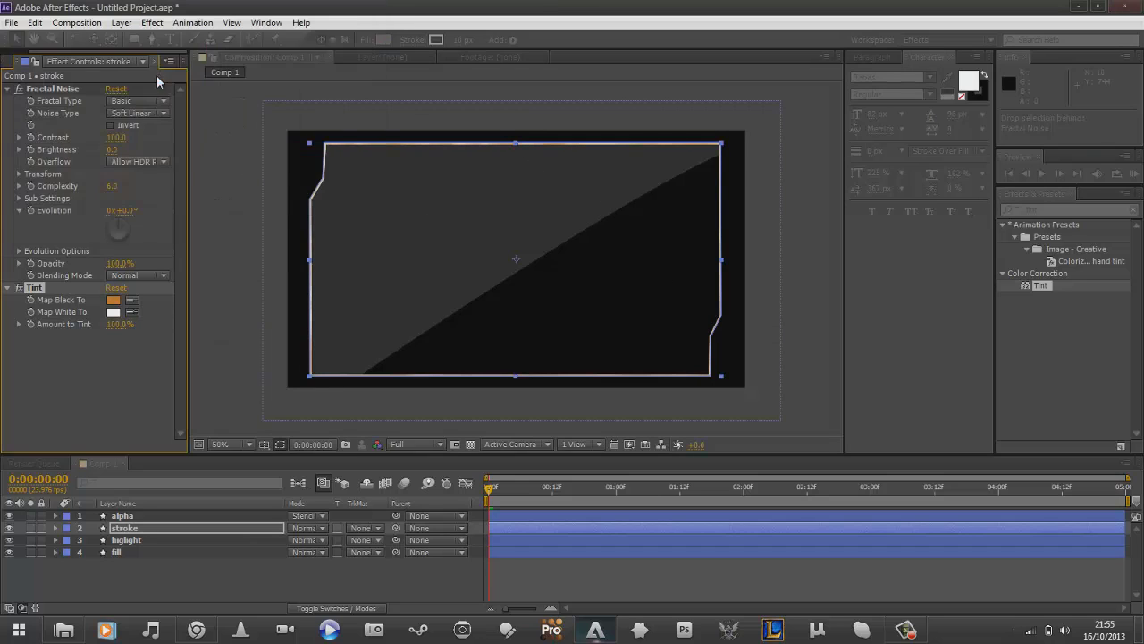
{"action": "left_click", "coordinate": [248, 564]}
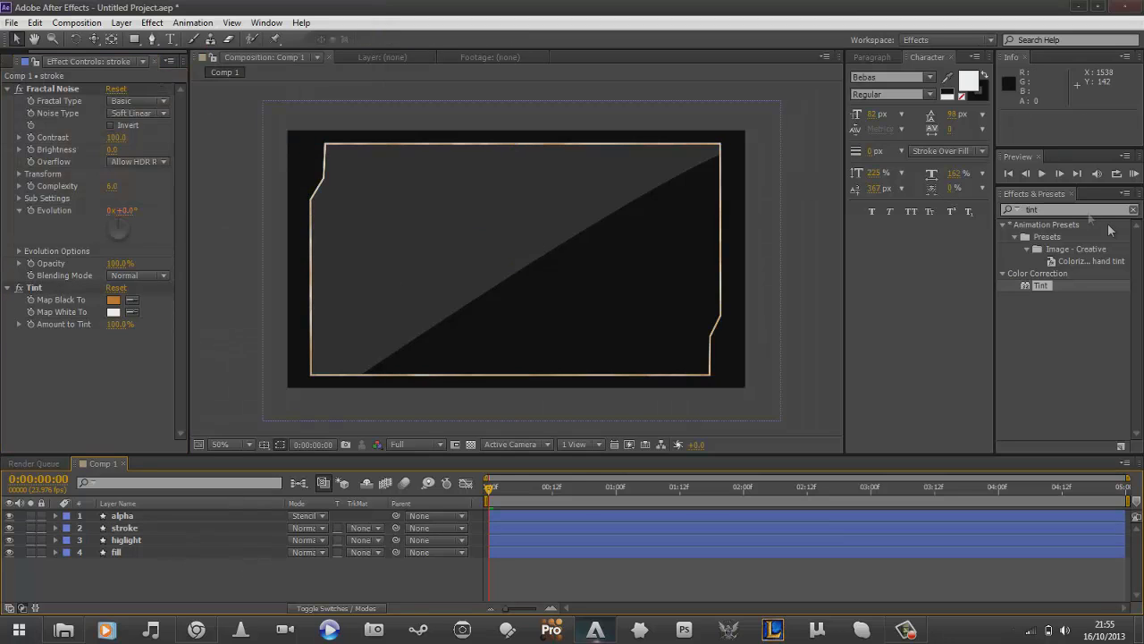
- Search for Glow in Effects & Presets and apply Stylize > Glow to the stroke layer
{"action": "double_click", "coordinate": [1070, 208]}
{"action": "type", "text": "glow"}
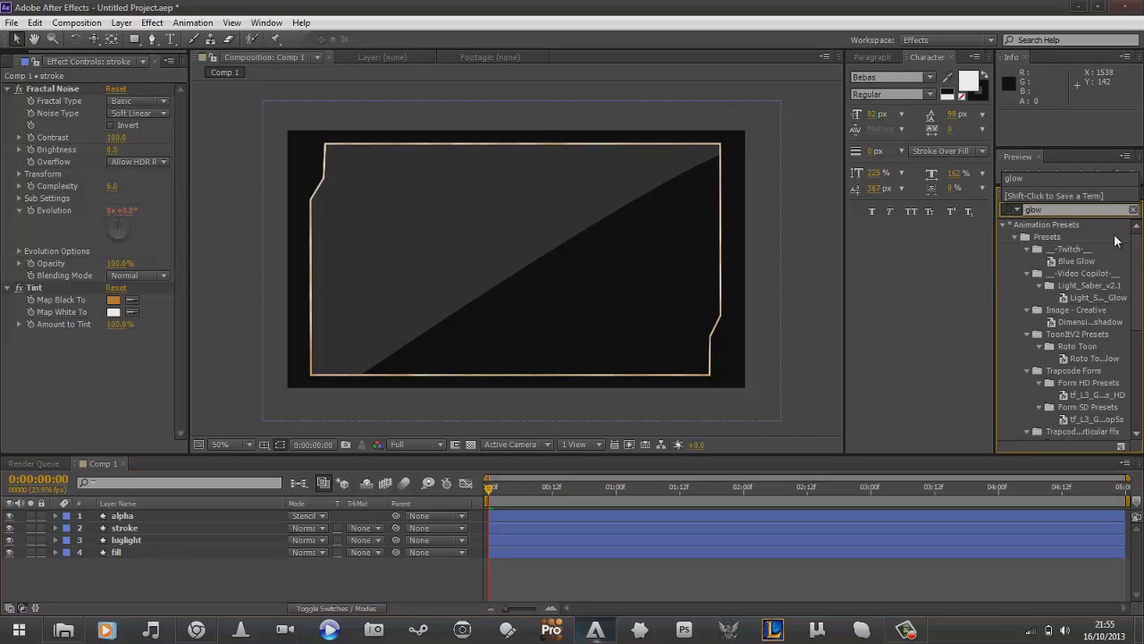
{"action": "left_click_drag", "start_coordinate": [1137, 268], "coordinate": [1142, 363]}
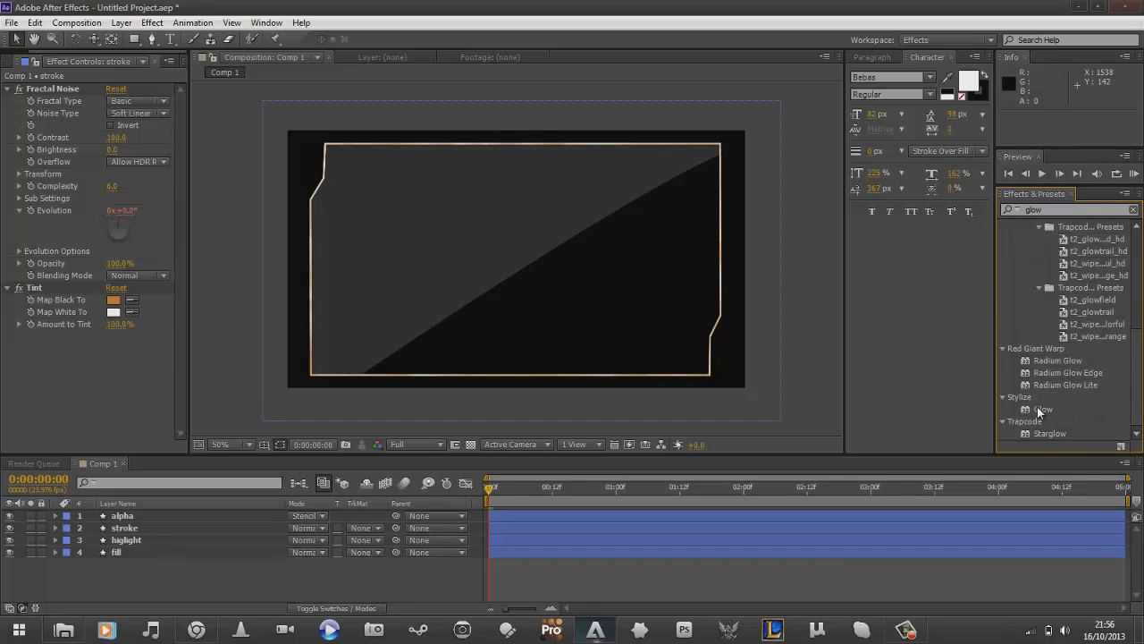
{"action": "left_click_drag", "start_coordinate": [1037, 407], "coordinate": [1043, 412]}
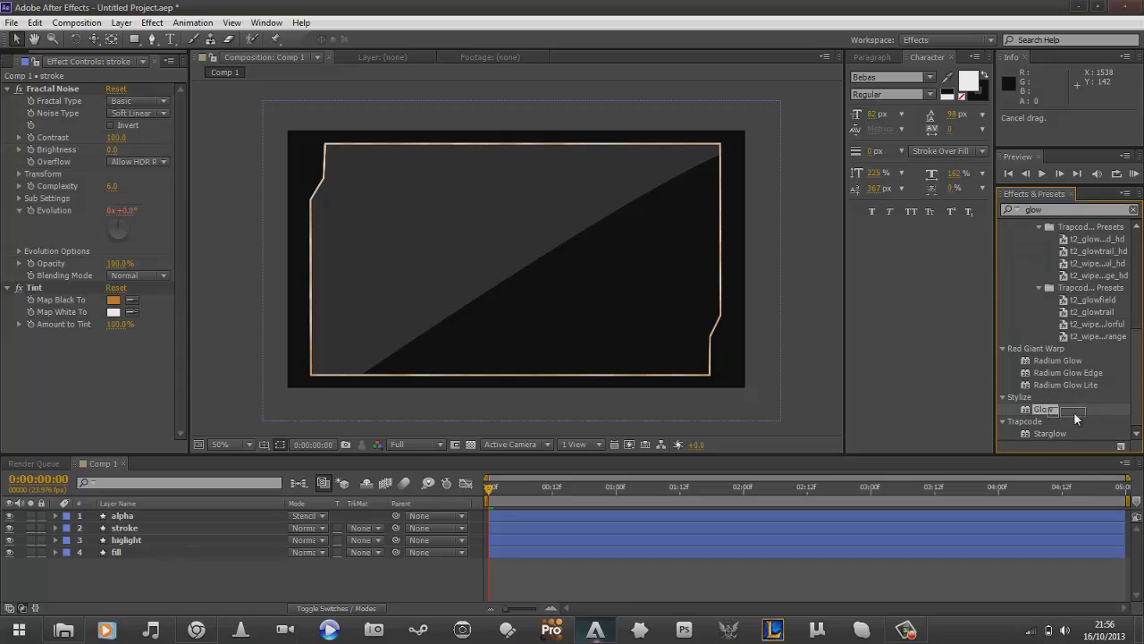
{"action": "mouse_move", "coordinate": [1083, 414]}
{"action": "left_mouse_down"}
{"action": "mouse_move", "coordinate": [277, 517]}
{"action": "mouse_move", "coordinate": [295, 538]}
{"action": "mouse_move", "coordinate": [379, 564]}
{"action": "mouse_move", "coordinate": [137, 348]}
{"action": "left_mouse_up"}
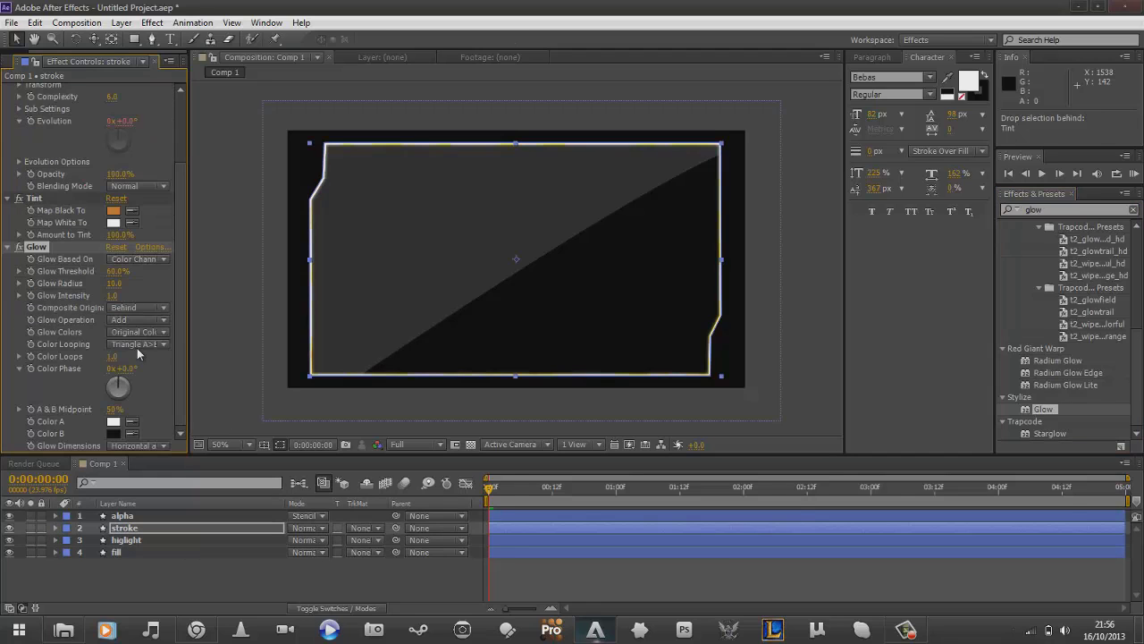
{"action": "left_click", "coordinate": [235, 288]}
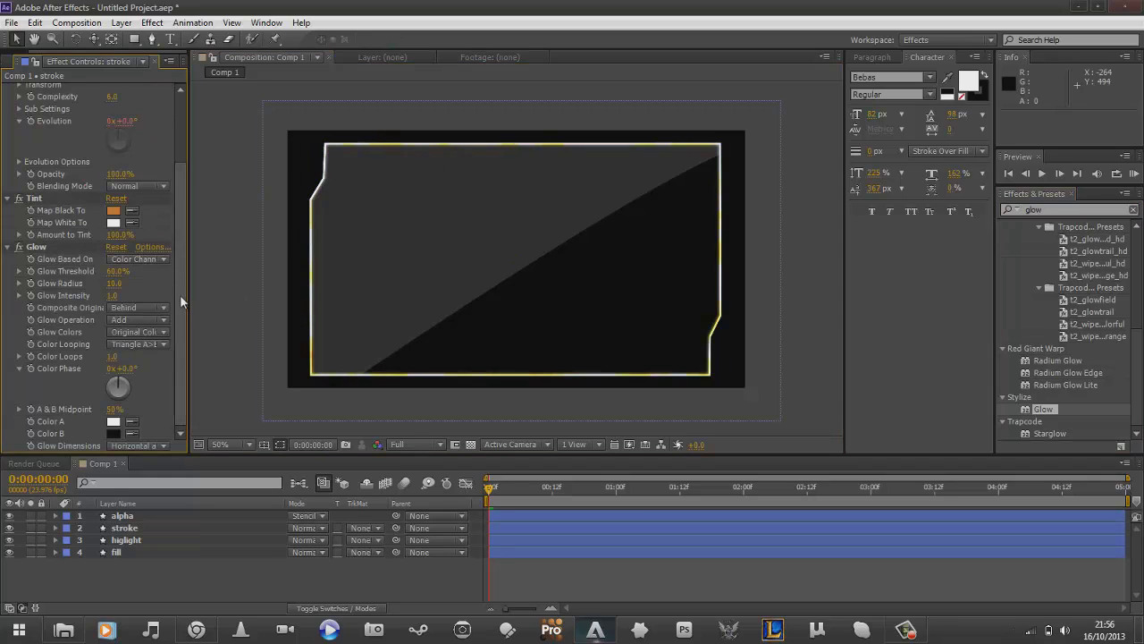
- Set the Glow Threshold to 30% and the Glow Radius to 5
{"action": "left_click", "coordinate": [116, 271]}
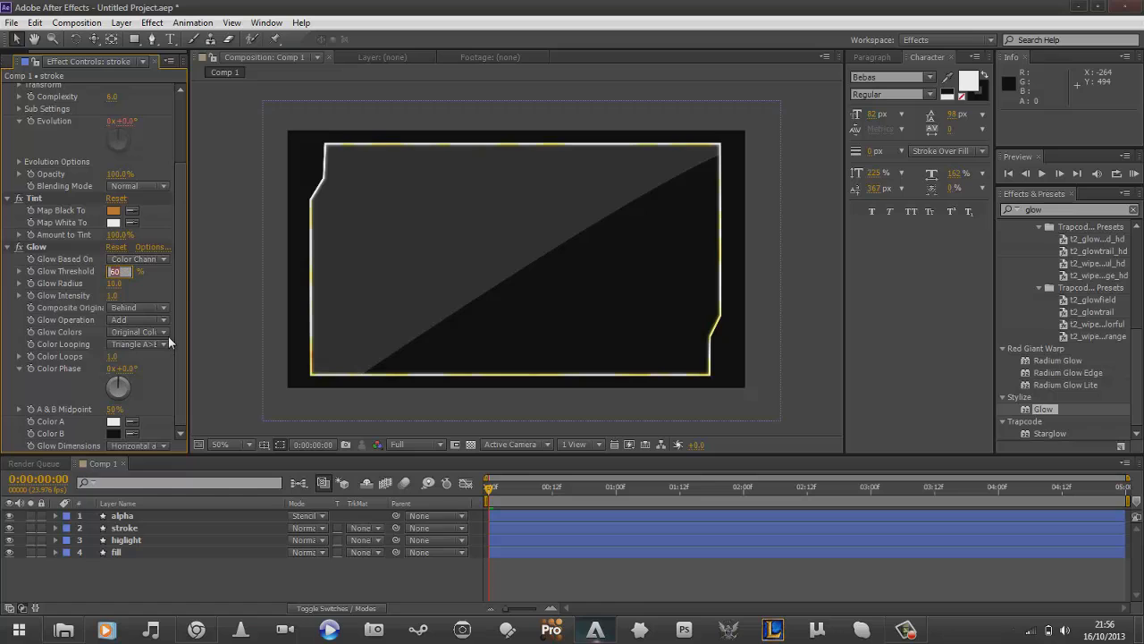
{"action": "type", "text": "30"}
{"action": "key", "text": "Return"}
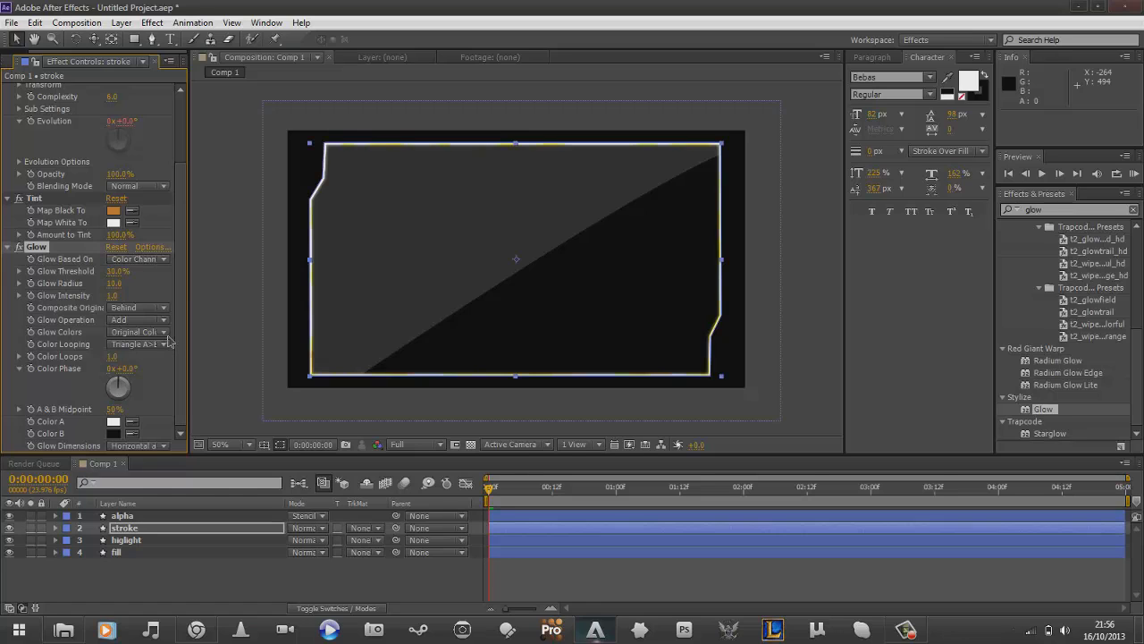
{"action": "left_click", "coordinate": [240, 305]}
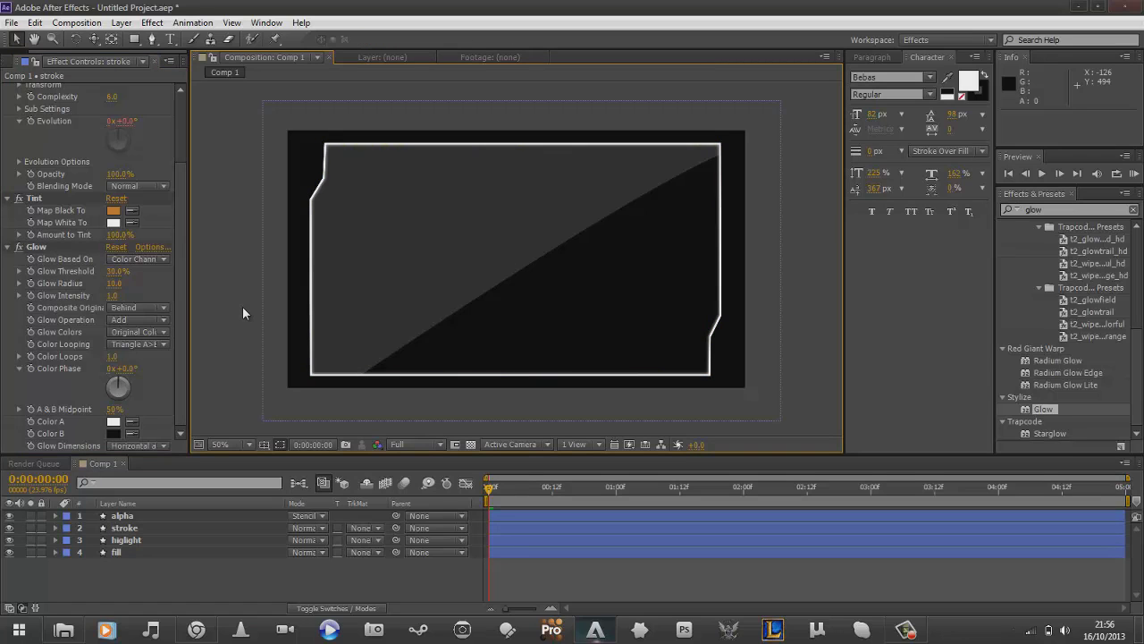
{"action": "left_click", "coordinate": [114, 282]}
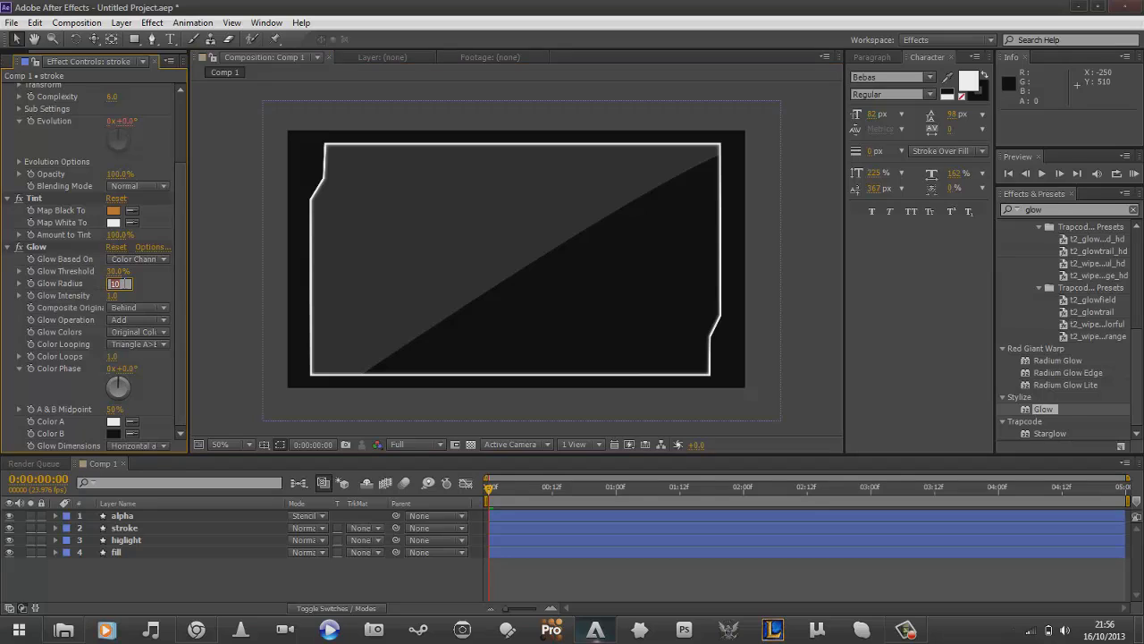
{"action": "type", "text": "5"}
{"action": "key", "text": "Return"}
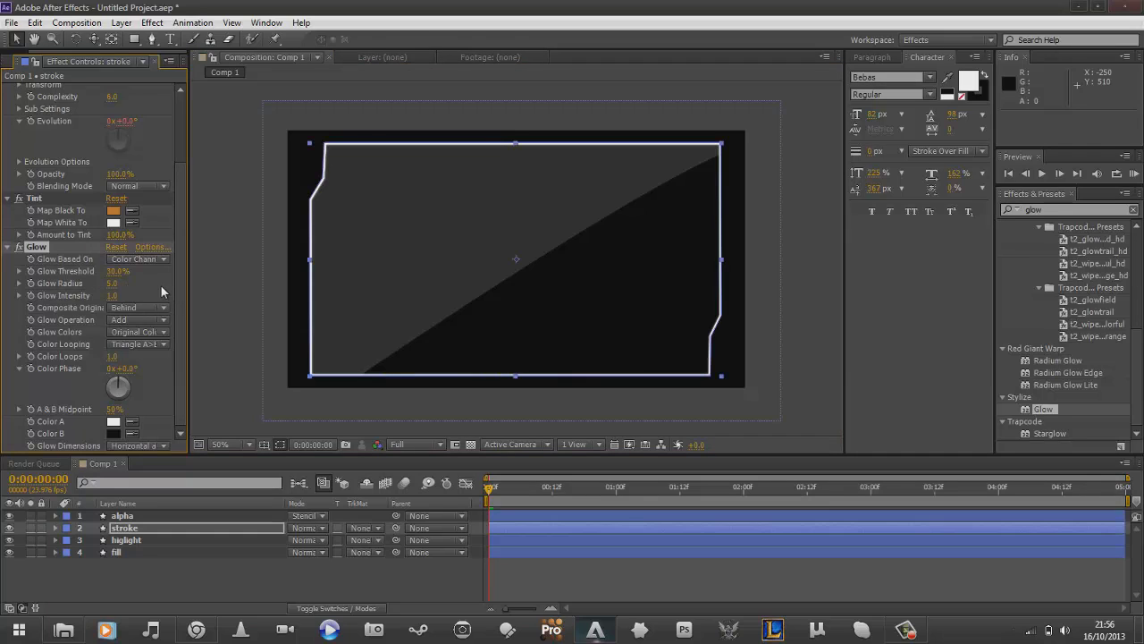
{"action": "left_click", "coordinate": [222, 296]}
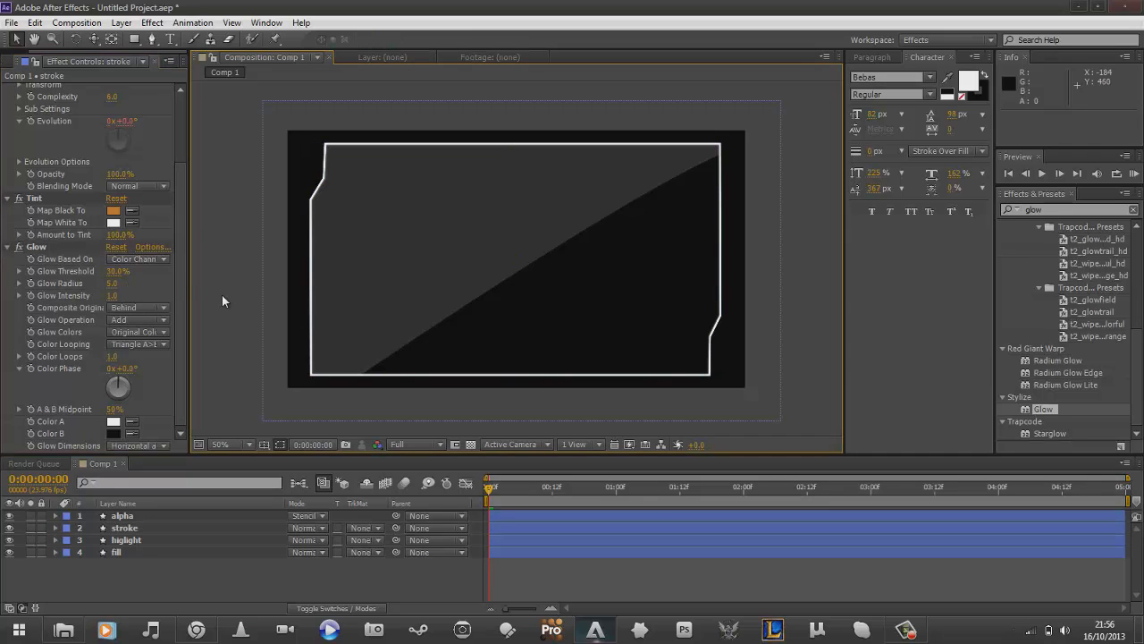
- Set the Fractal Noise Contrast to 10 and scrub the Glow Threshold up to 88.8%
{"action": "scroll", "coordinate": [123, 170], "scroll_direction": "up", "scroll_amount": 3}
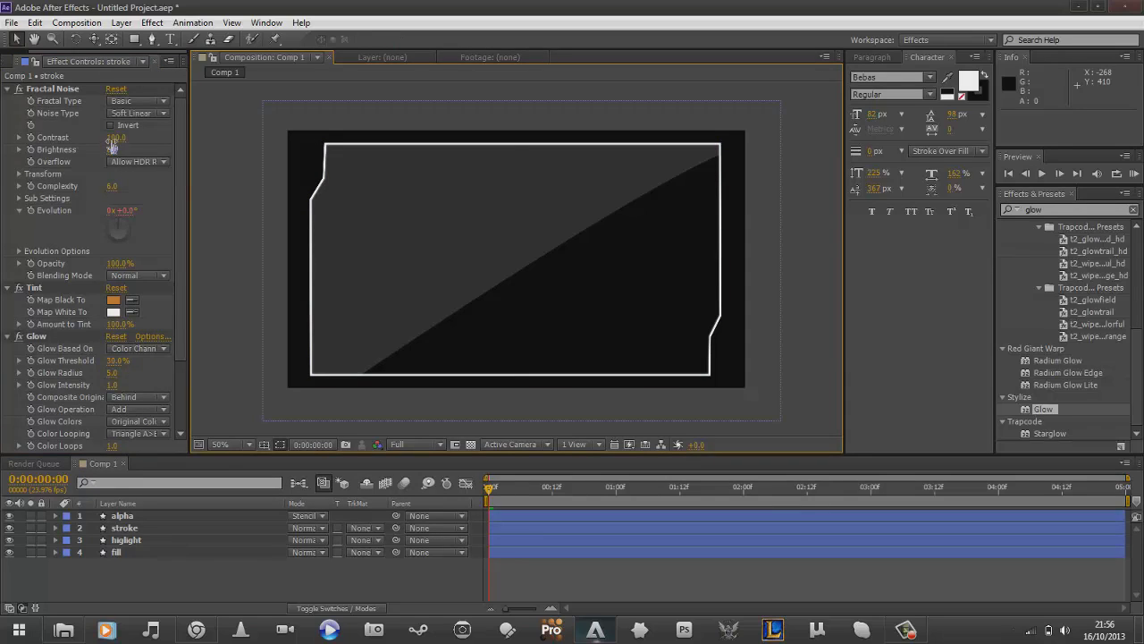
{"action": "mouse_move", "coordinate": [115, 138]}
{"action": "left_mouse_down"}
{"action": "mouse_move", "coordinate": [136, 138]}
{"action": "mouse_move", "coordinate": [67, 148]}
{"action": "mouse_move", "coordinate": [203, 138]}
{"action": "mouse_move", "coordinate": [240, 152]}
{"action": "left_mouse_up"}
{"action": "left_click", "coordinate": [229, 156]}
{"action": "left_click_drag", "start_coordinate": [111, 140], "coordinate": [212, 184]}
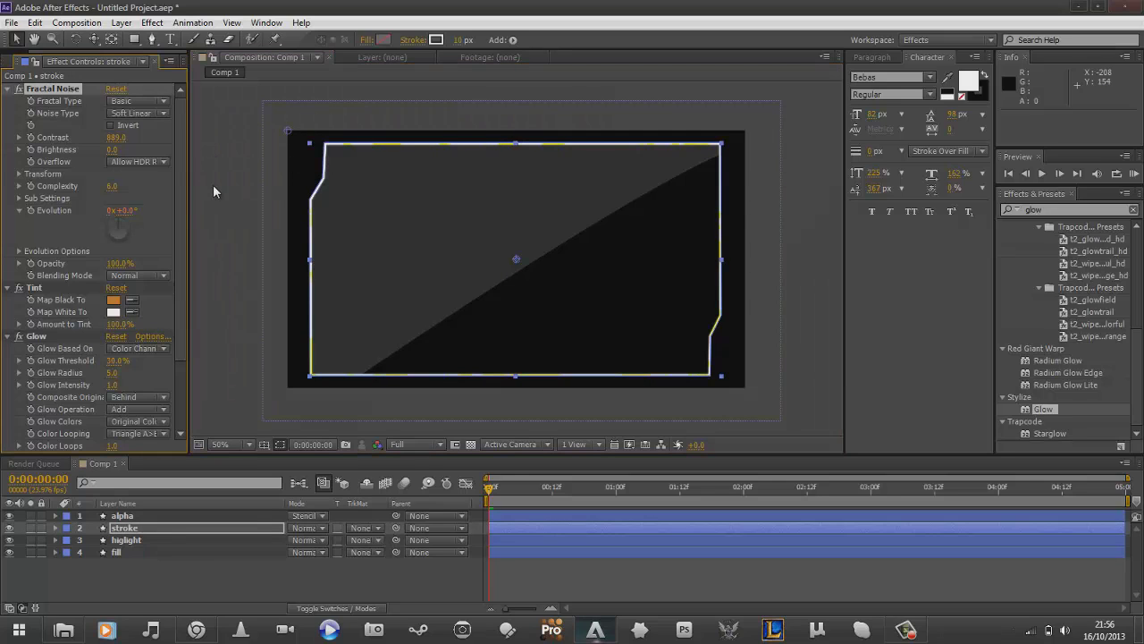
{"action": "left_click_drag", "start_coordinate": [116, 137], "coordinate": [333, 125]}
{"action": "left_click", "coordinate": [118, 137]}
{"action": "type", "text": "10"}
{"action": "key", "text": "Return"}
{"action": "scroll", "coordinate": [179, 214], "scroll_direction": "down", "scroll_amount": 3}
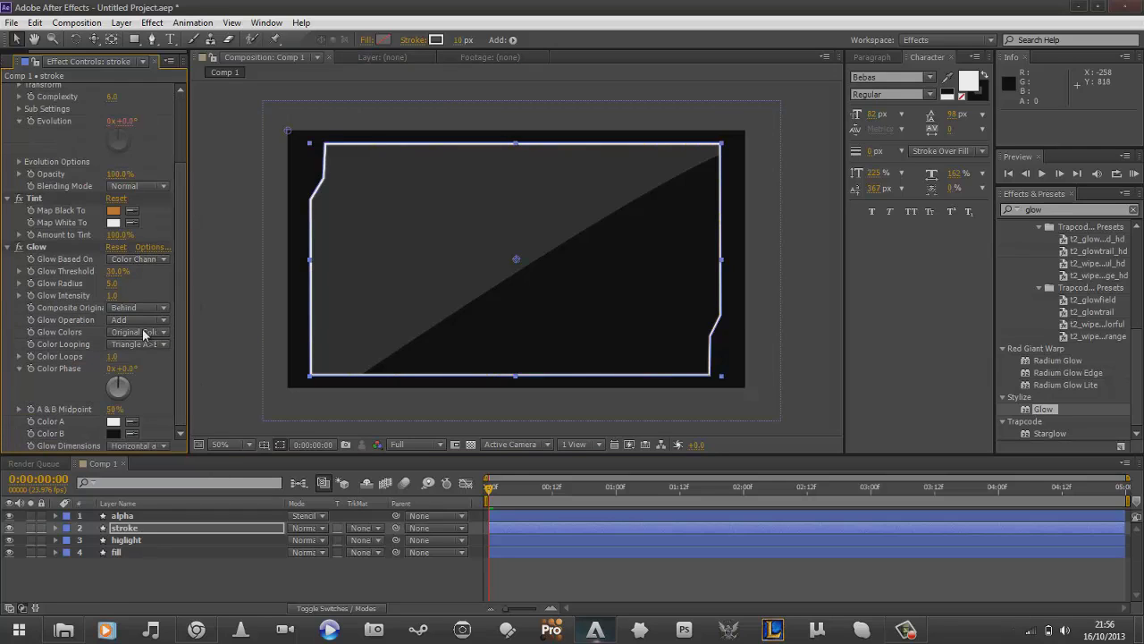
{"action": "mouse_move", "coordinate": [117, 271]}
{"action": "left_mouse_down"}
{"action": "mouse_move", "coordinate": [87, 277]}
{"action": "mouse_move", "coordinate": [212, 260]}
{"action": "left_mouse_up"}
- Set the Glow Threshold to 75% and fit the whole composition in the viewer
{"action": "left_click", "coordinate": [213, 260]}
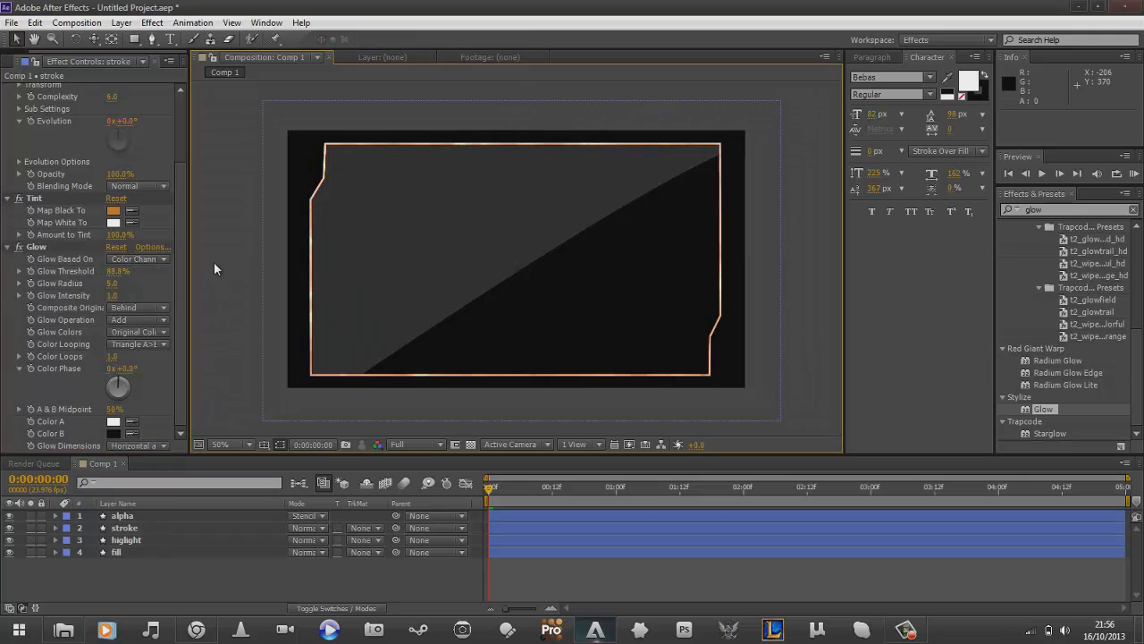
{"action": "left_click", "coordinate": [118, 271]}
{"action": "type", "text": "75"}
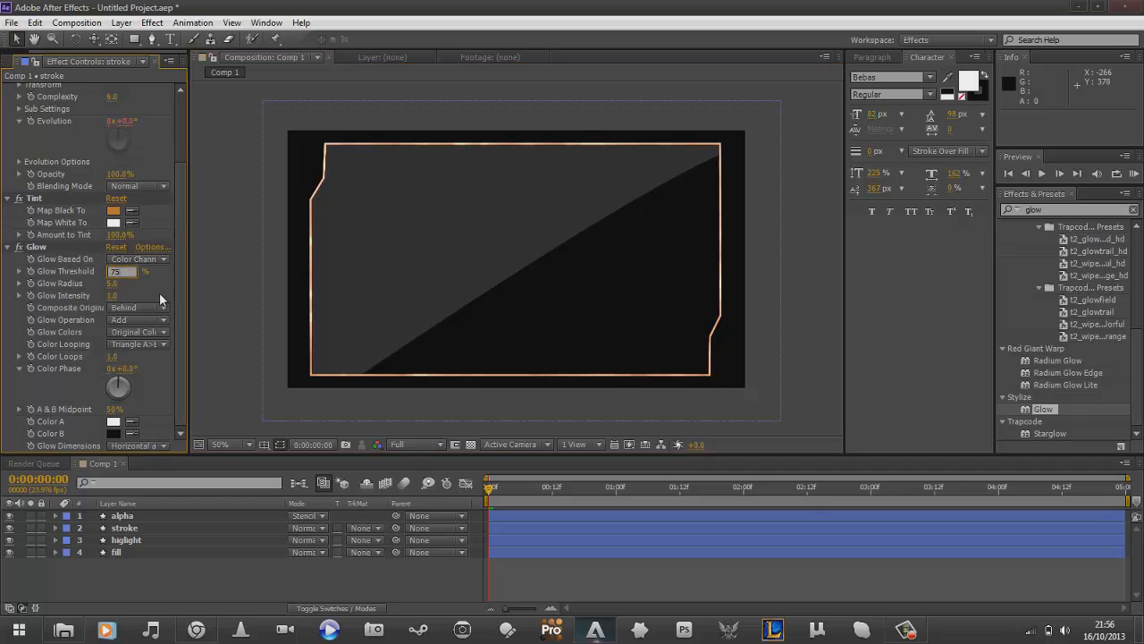
{"action": "key", "text": "Return"}
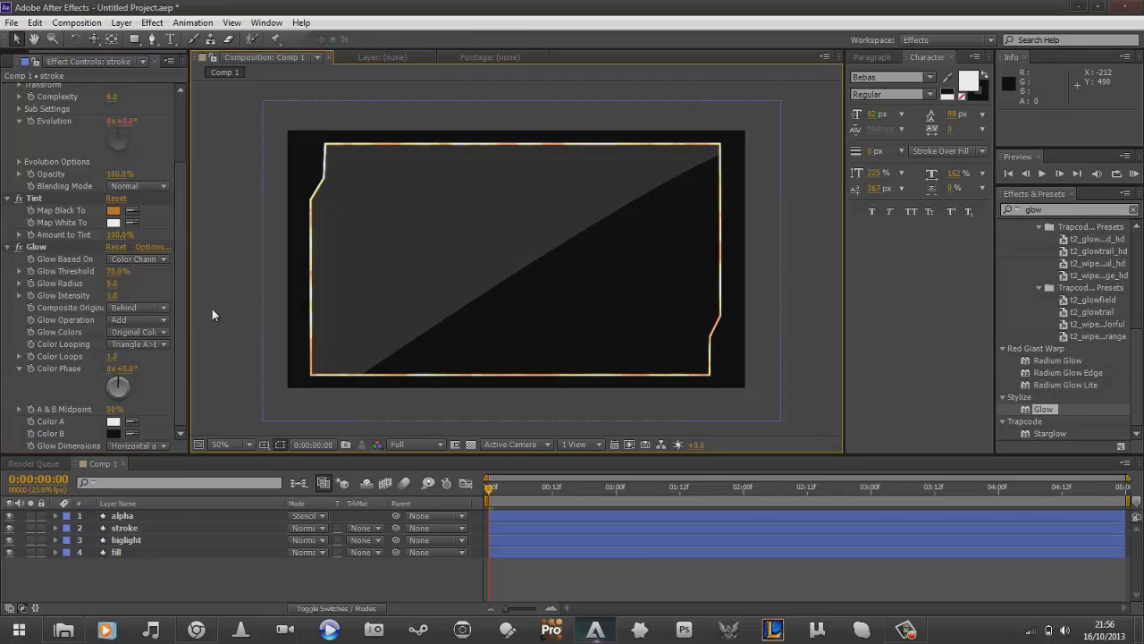
{"action": "left_click", "coordinate": [219, 445]}
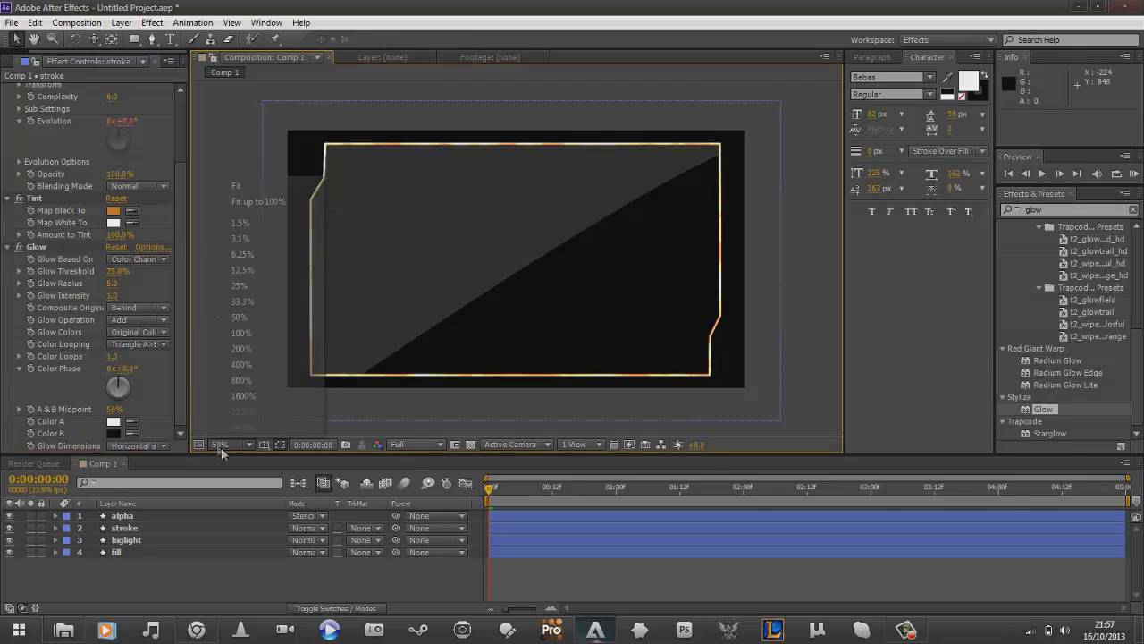
{"action": "left_click", "coordinate": [231, 186]}
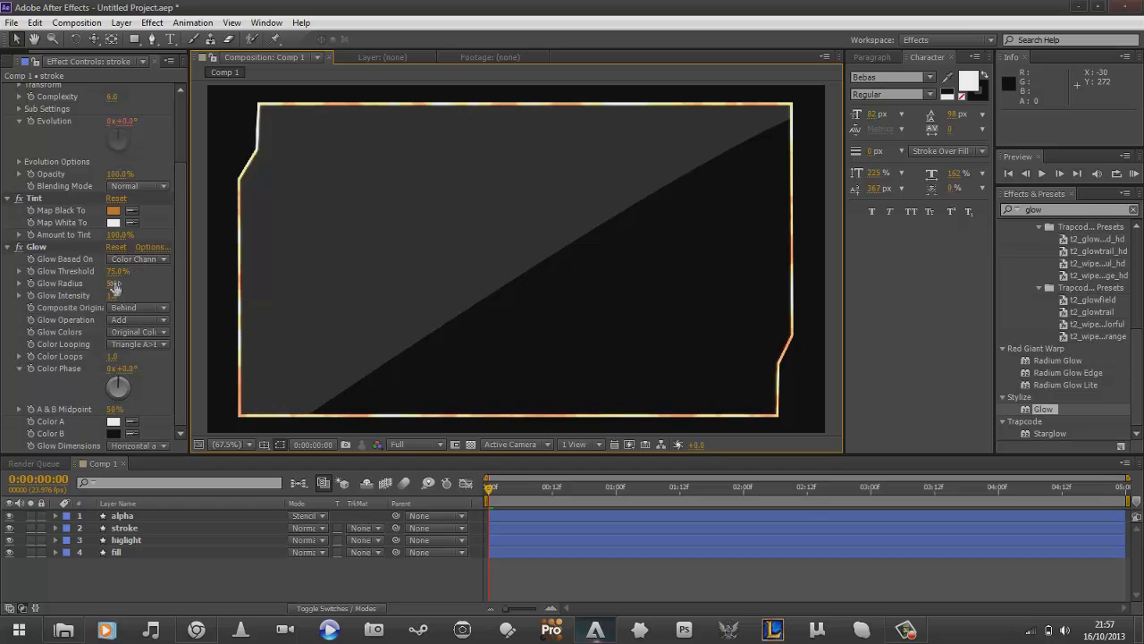
- Adjust the Glow Radius, settling on 7
{"action": "mouse_move", "coordinate": [113, 285]}
{"action": "left_mouse_down"}
{"action": "mouse_move", "coordinate": [95, 283]}
{"action": "mouse_move", "coordinate": [205, 278]}
{"action": "mouse_move", "coordinate": [72, 286]}
{"action": "left_mouse_up"}
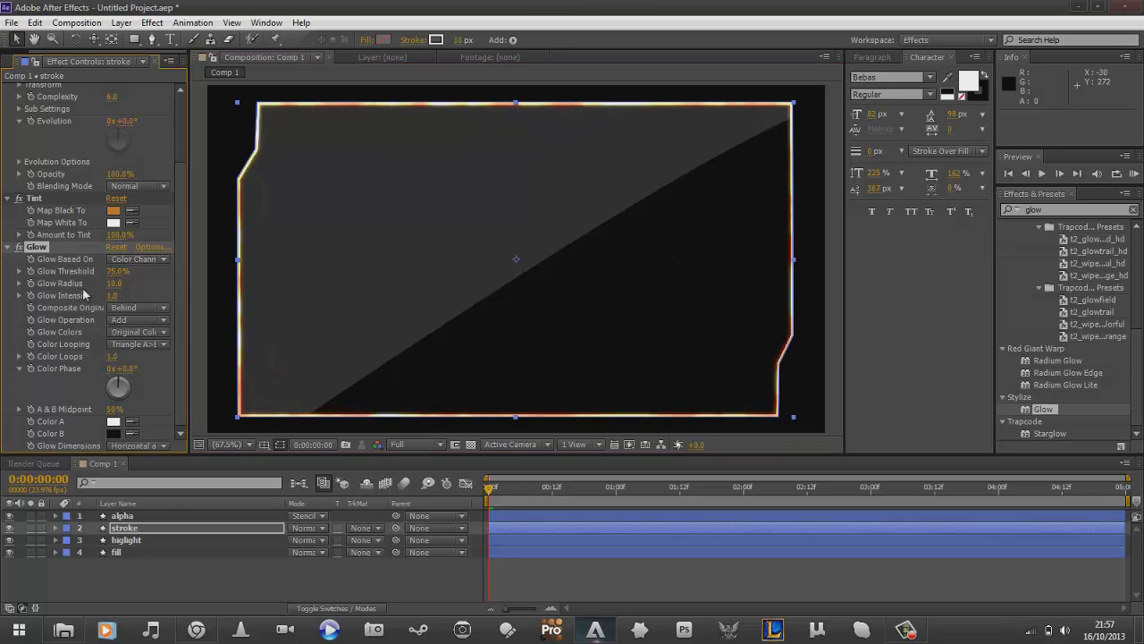
{"action": "left_click", "coordinate": [113, 283]}
{"action": "type", "text": "4"}
{"action": "key", "text": "Return"}
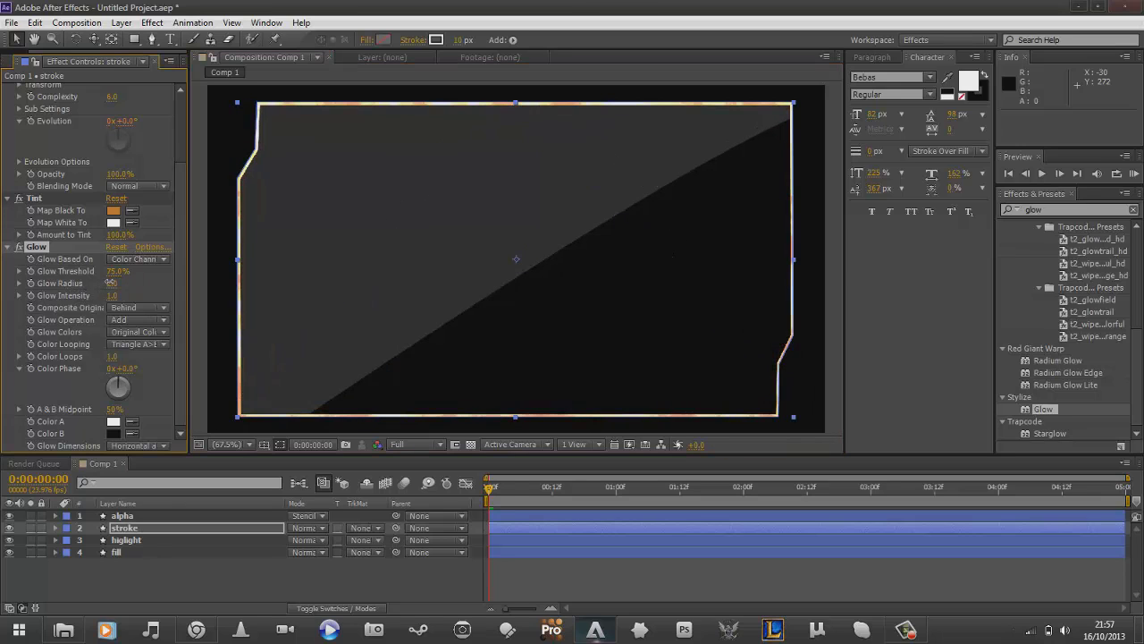
{"action": "left_click", "coordinate": [114, 284]}
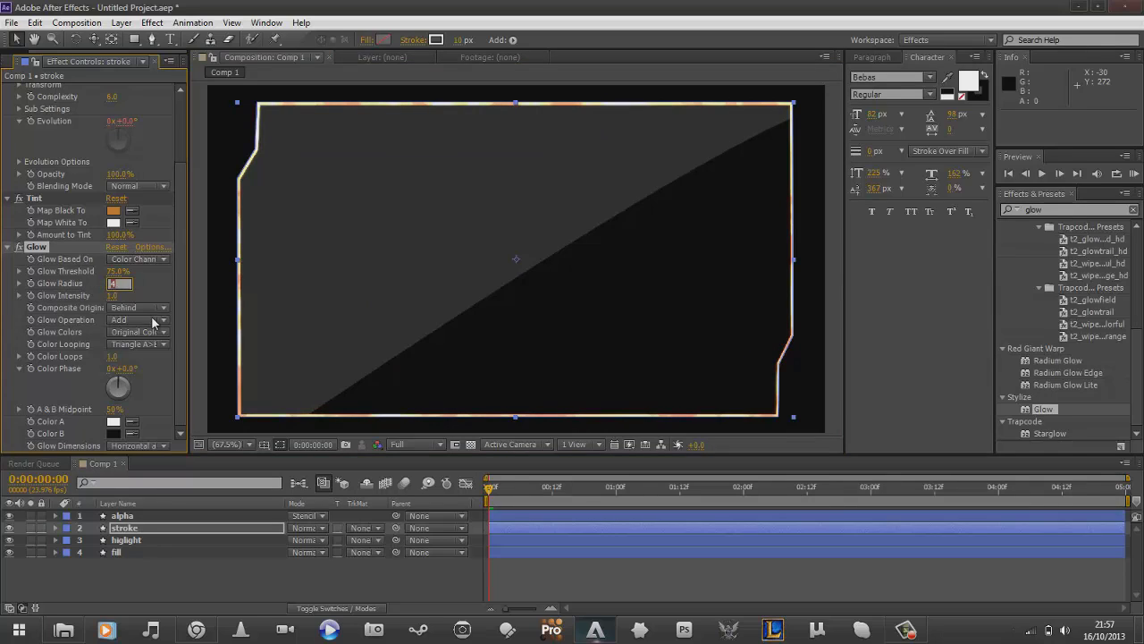
{"action": "key", "text": "Return"}
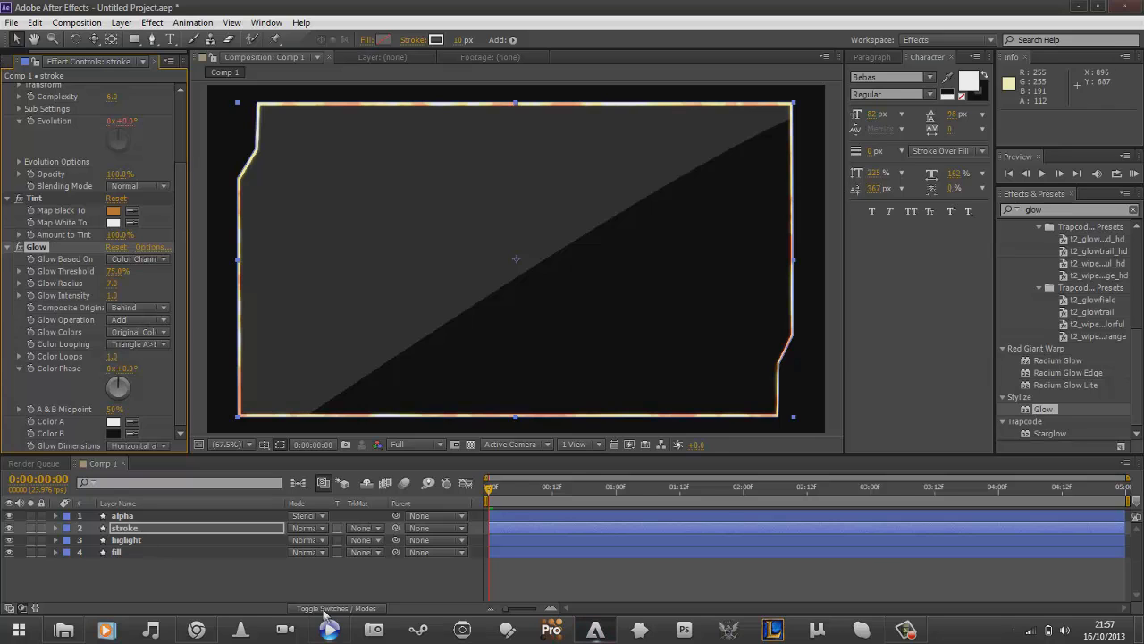
- Raise the Glow Intensity slightly and preview the glowing border
{"action": "left_click", "coordinate": [301, 589]}
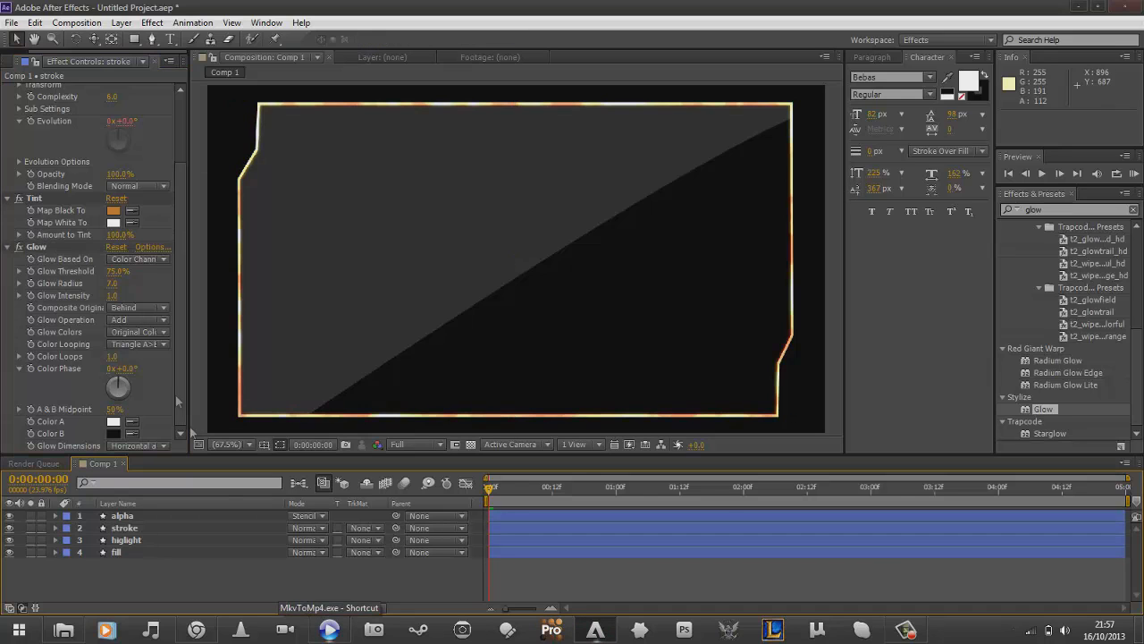
{"action": "mouse_move", "coordinate": [114, 300]}
{"action": "left_mouse_down"}
{"action": "mouse_move", "coordinate": [229, 286]}
{"action": "mouse_move", "coordinate": [339, 297]}
{"action": "left_mouse_up"}
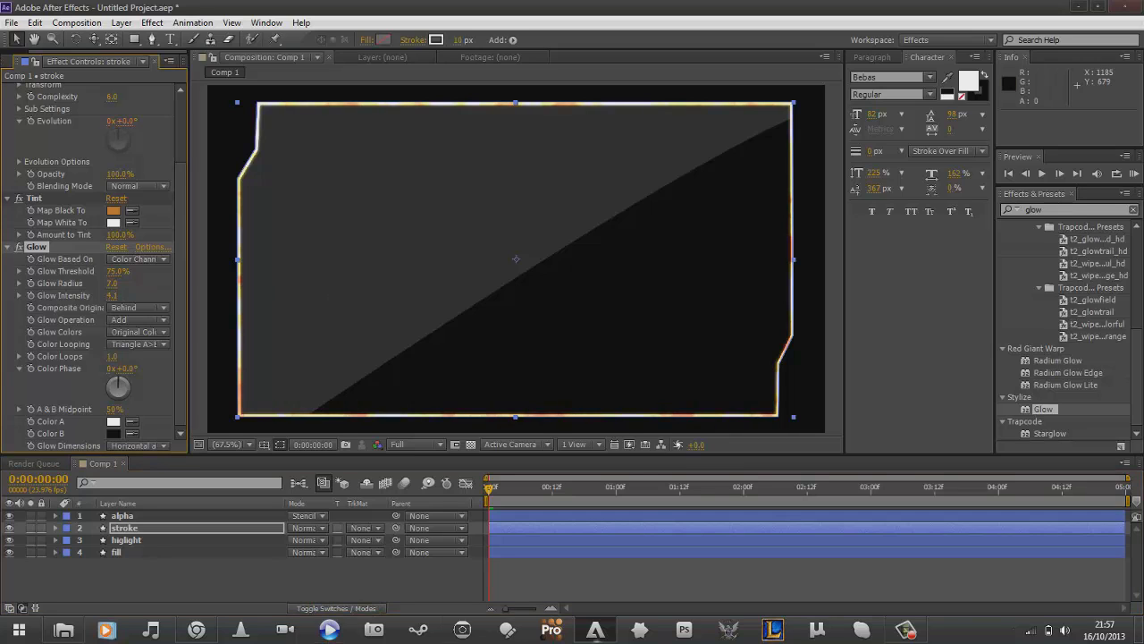
{"action": "left_click", "coordinate": [322, 566]}
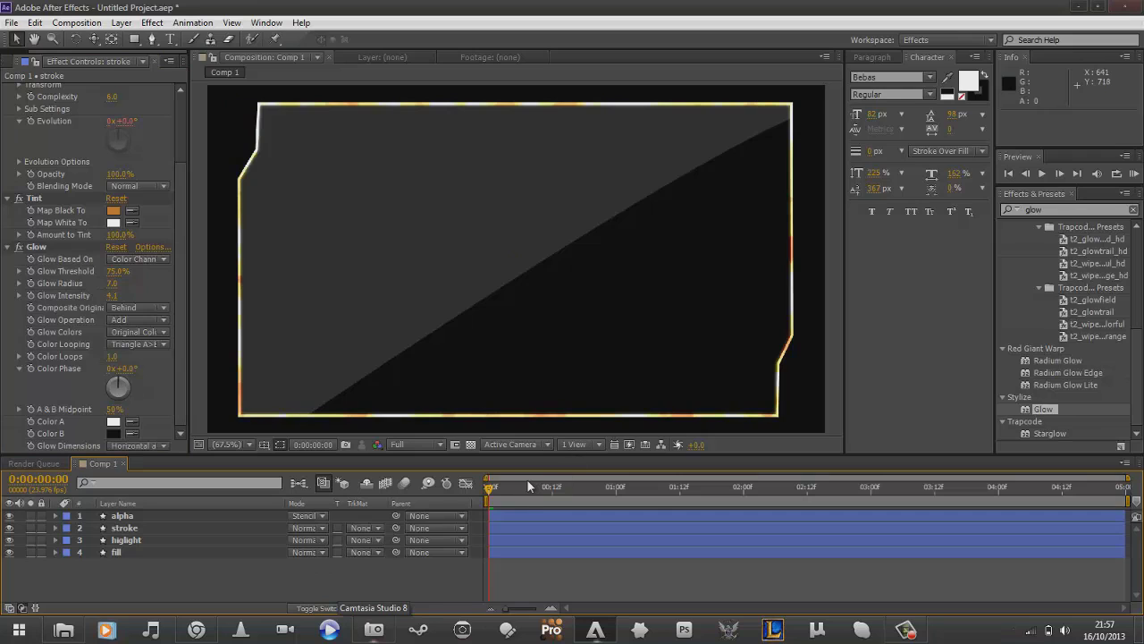
{"action": "key", "text": "space"}
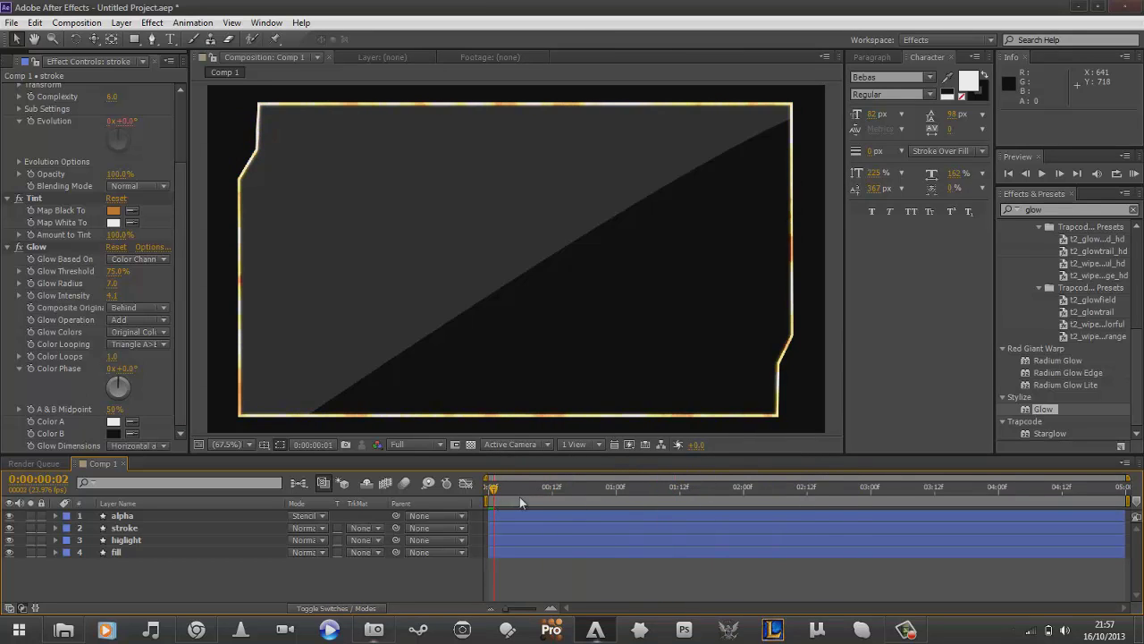
{"action": "key", "text": "space"}
- Add the anime clip below the highlight layer and freeze it at 0:00:01:13
{"action": "left_click", "coordinate": [5, 63]}
{"action": "left_click_drag", "start_coordinate": [44, 200], "coordinate": [91, 542]}
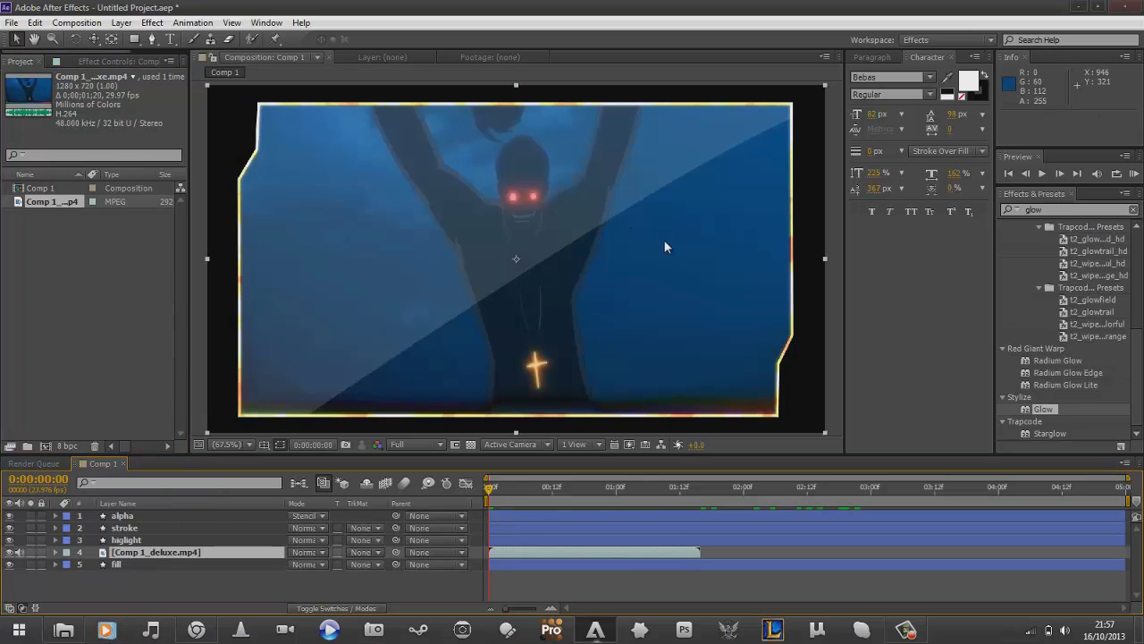
{"action": "left_click_drag", "start_coordinate": [593, 483], "coordinate": [685, 487]}
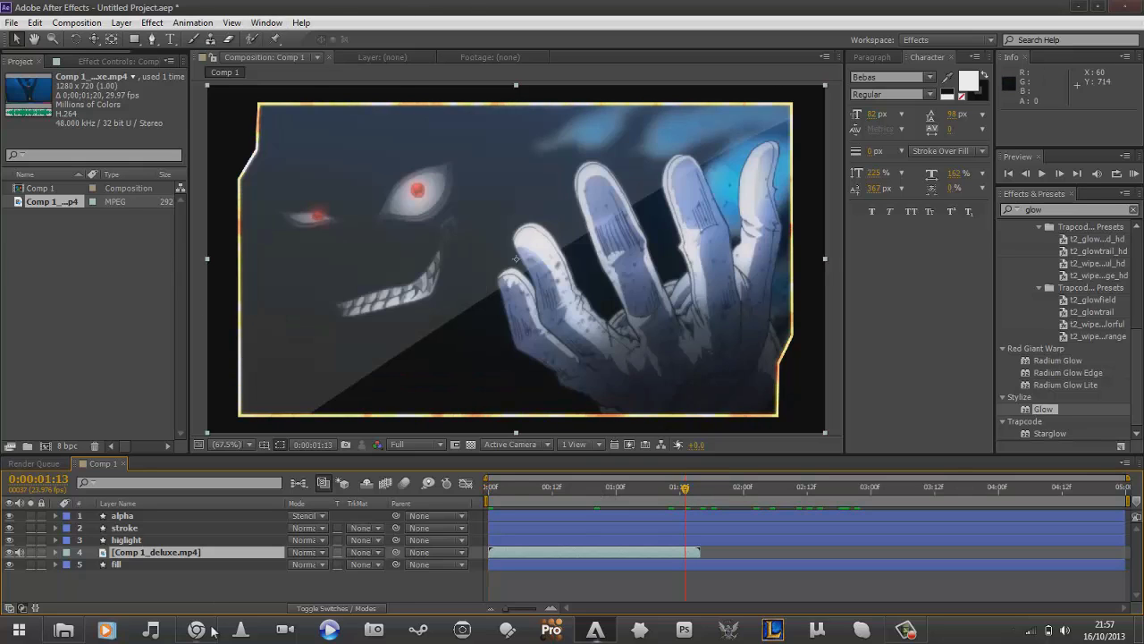
{"action": "right_click", "coordinate": [174, 553]}
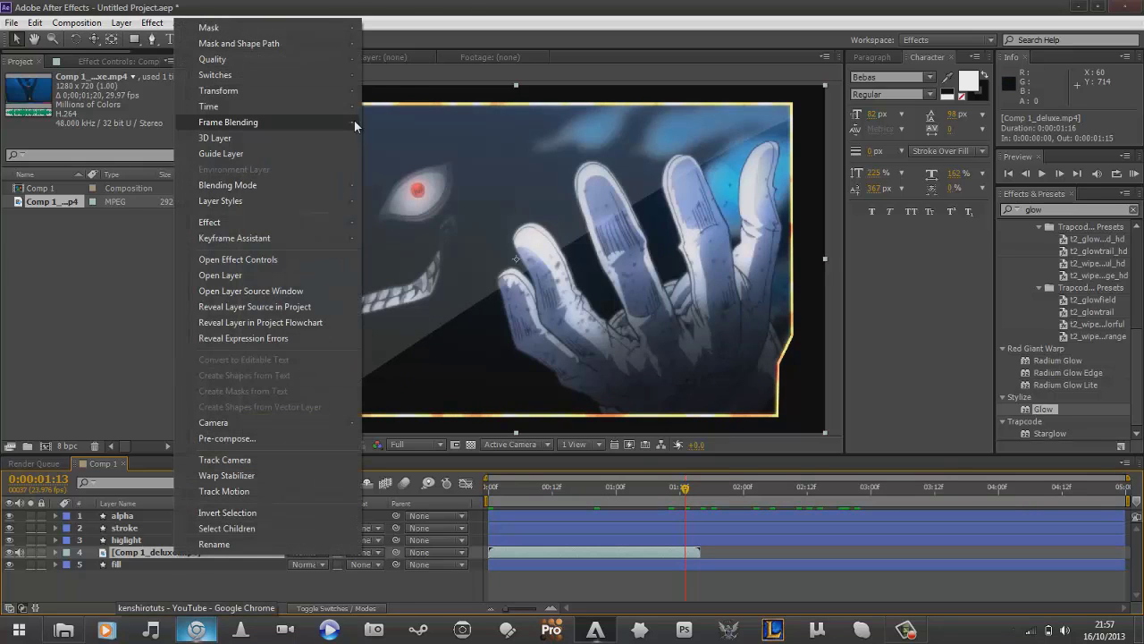
{"action": "mouse_move", "coordinate": [342, 99]}
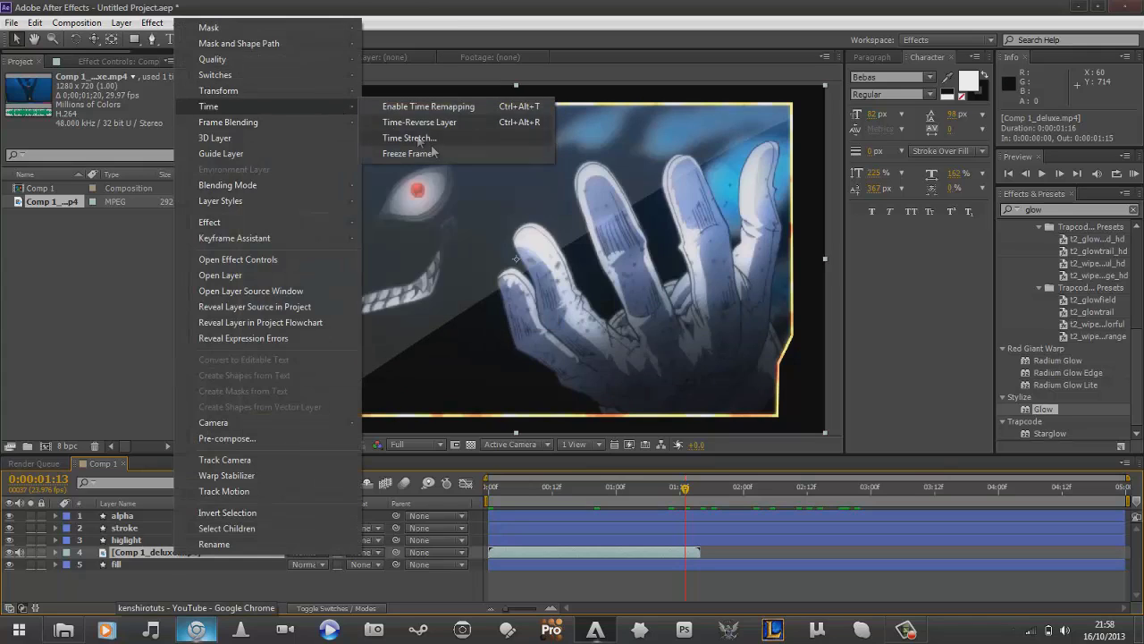
{"action": "left_click", "coordinate": [435, 152]}
{"action": "key", "text": "KP_0"}
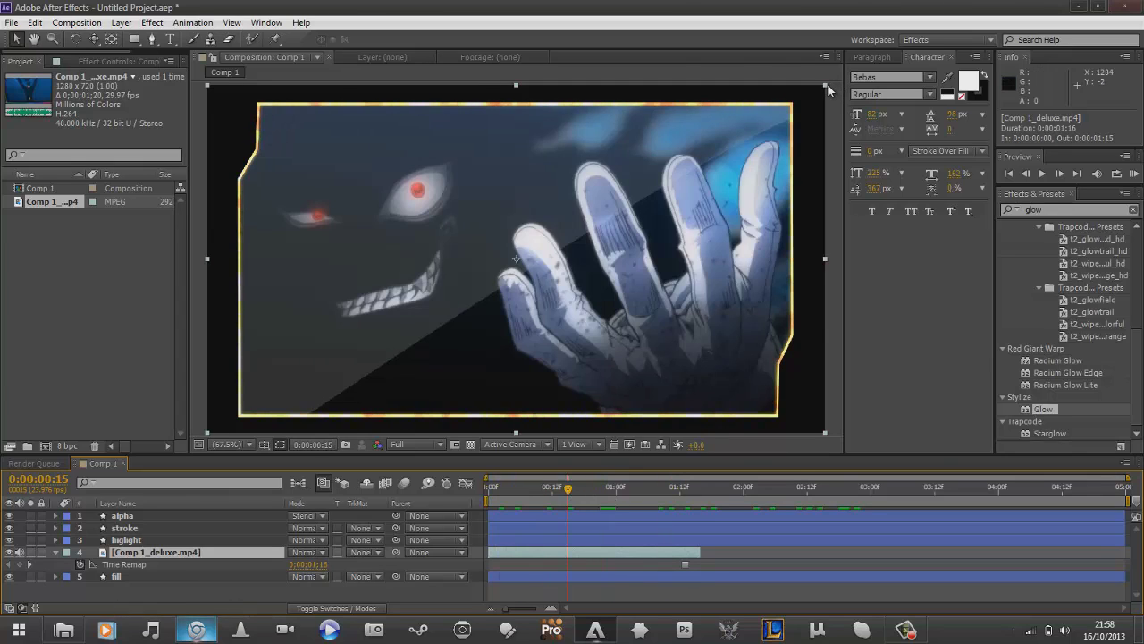
- Scale the clip down to about 90% so it fills the frame
{"action": "left_click_drag", "start_coordinate": [827, 83], "coordinate": [794, 109]}
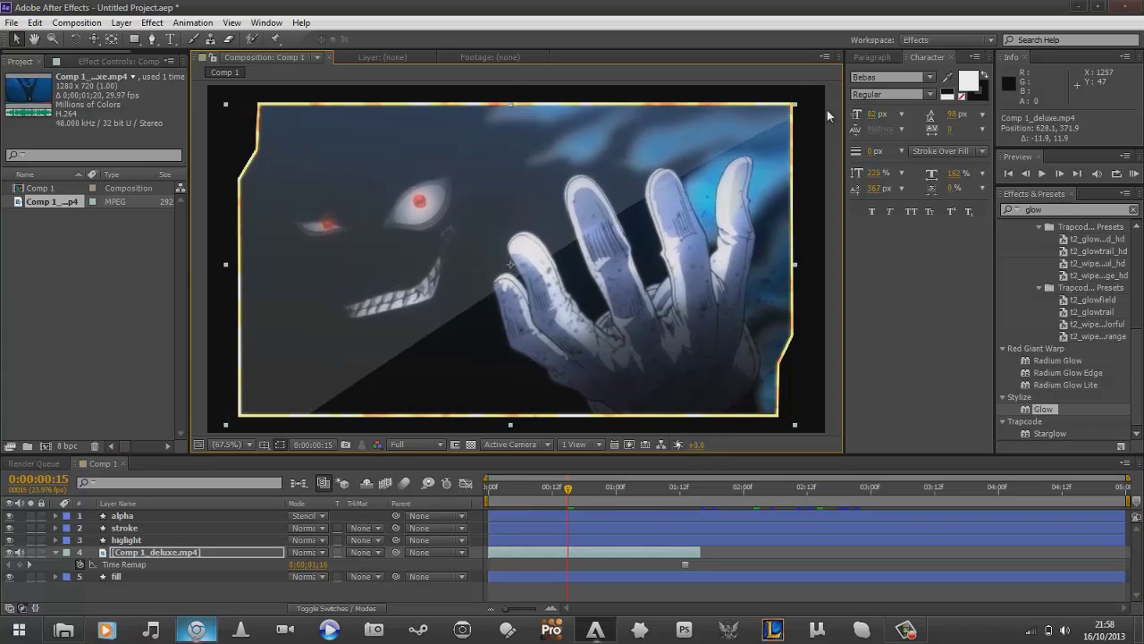
{"action": "left_click", "coordinate": [835, 114]}
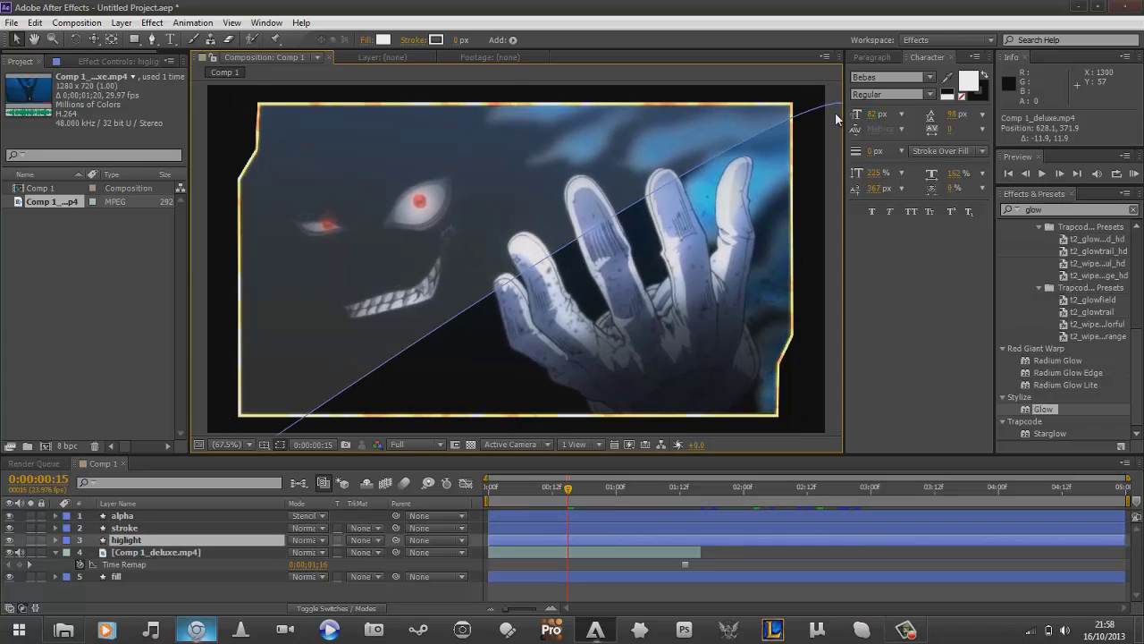
{"action": "left_click", "coordinate": [364, 593]}
{"action": "left_click", "coordinate": [910, 633]}
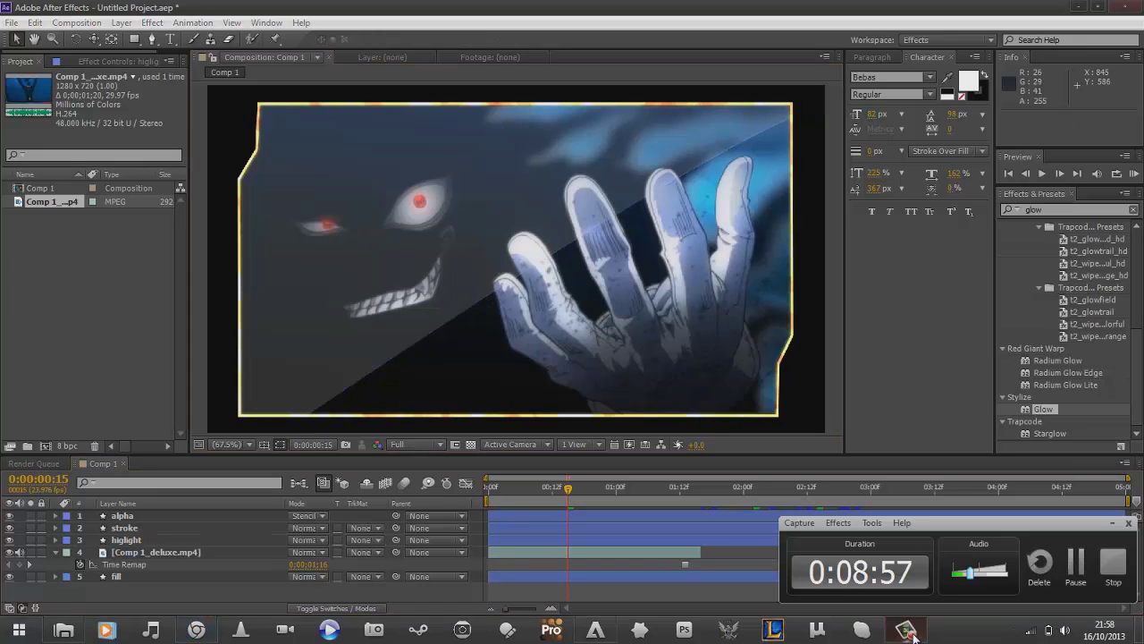
{"action": "left_click", "coordinate": [910, 633]}
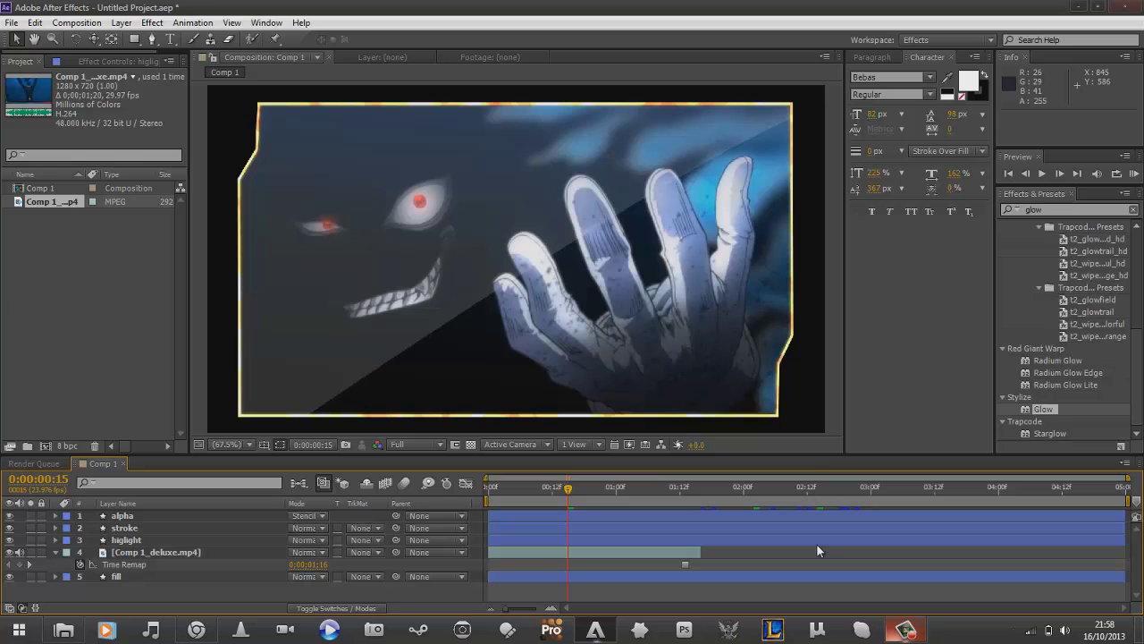
{"action": "left_click", "coordinate": [56, 552]}
{"action": "left_click", "coordinate": [94, 566]}
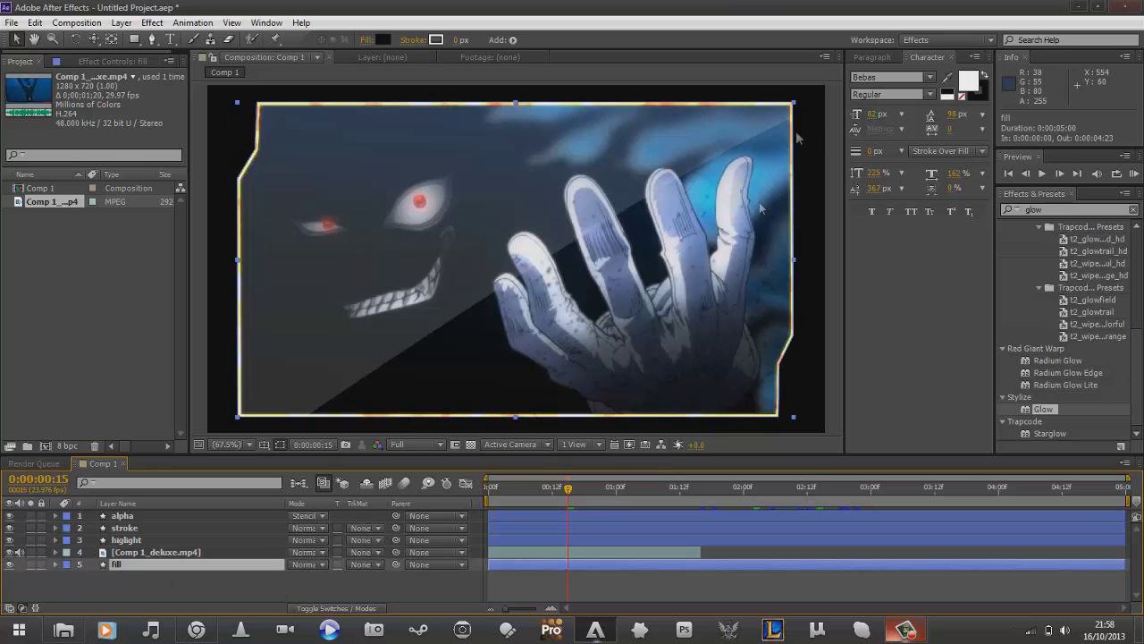
{"action": "left_click", "coordinate": [293, 583]}
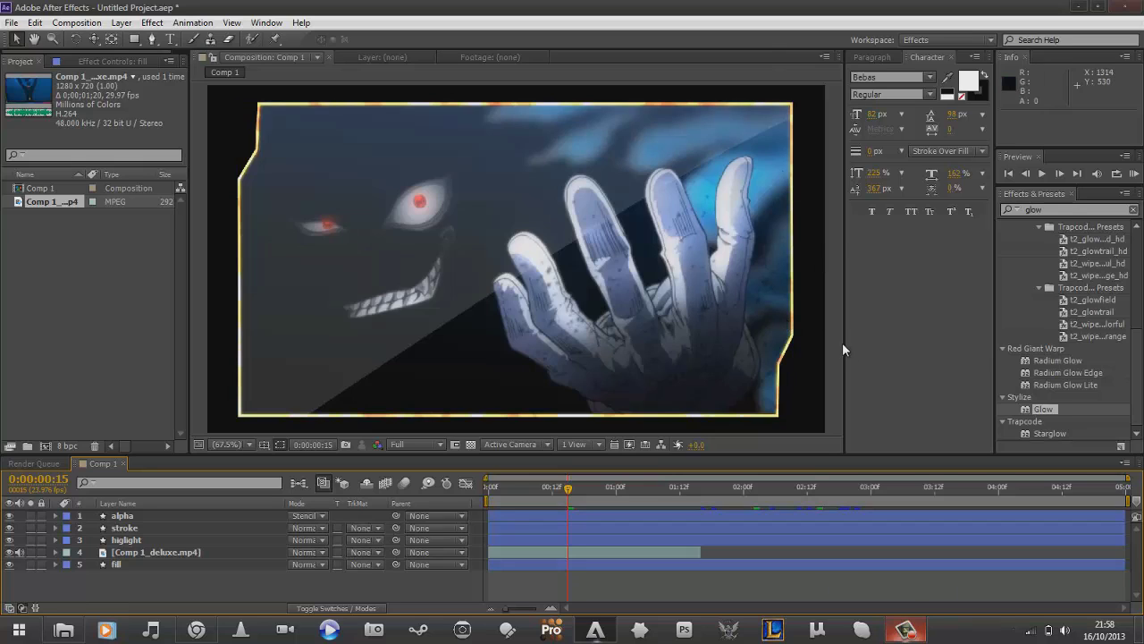
{"action": "left_click", "coordinate": [232, 444]}
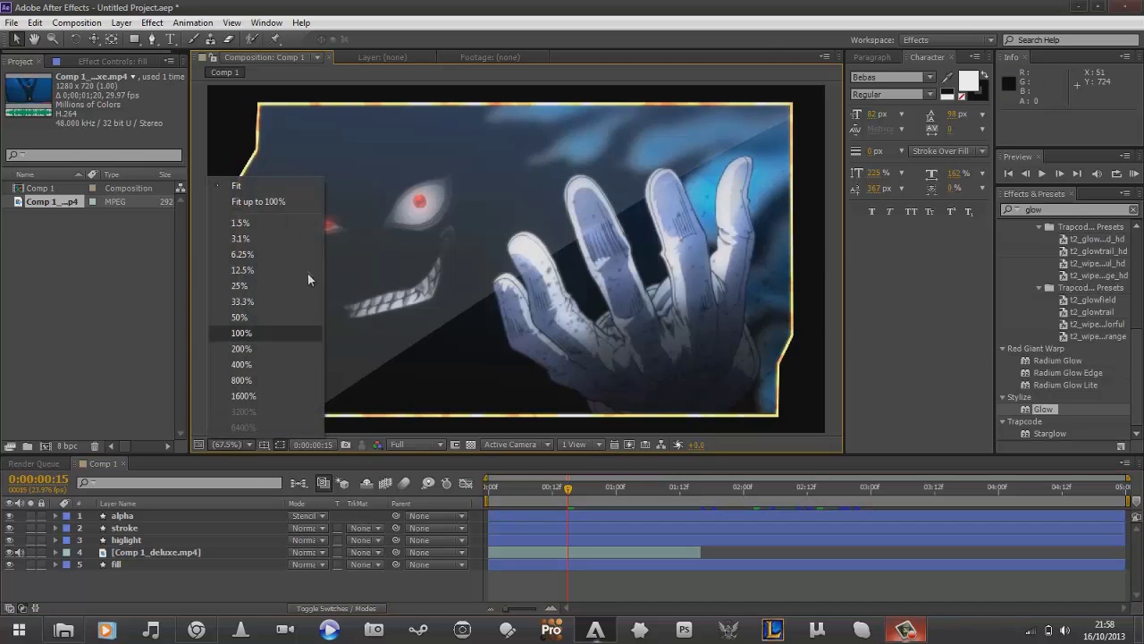
{"action": "left_click", "coordinate": [280, 312]}
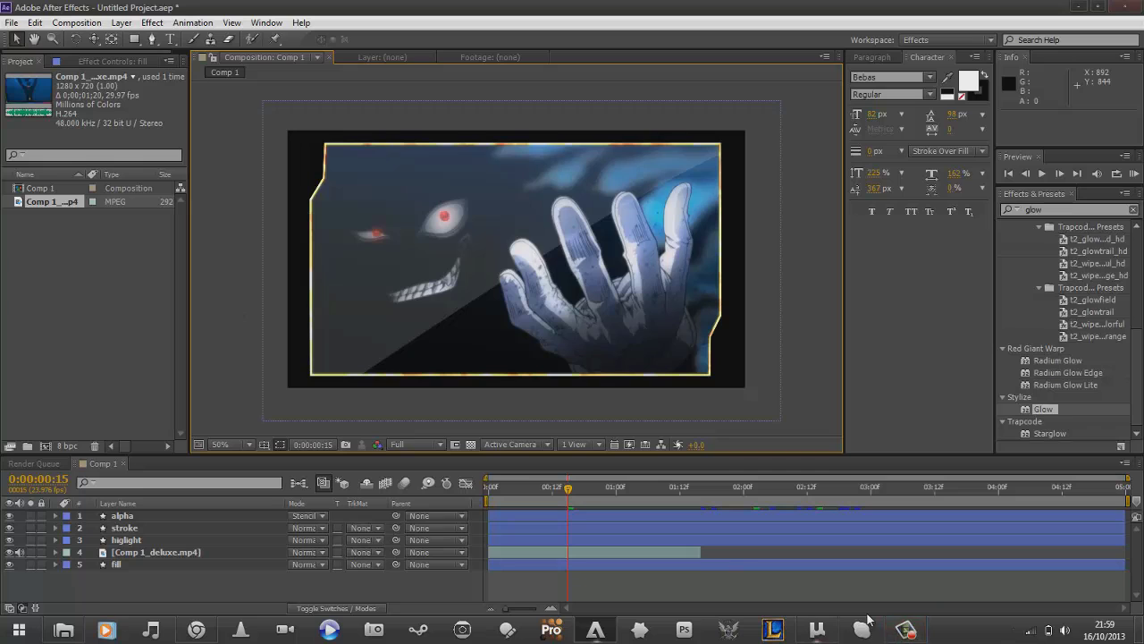
{"action": "left_click", "coordinate": [908, 631]}
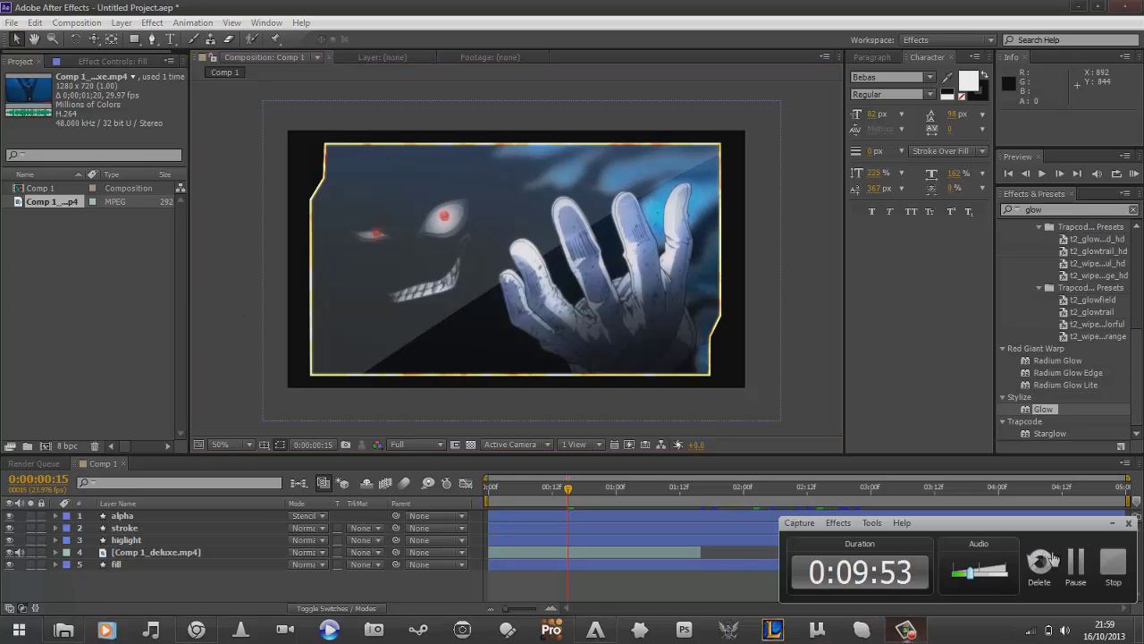